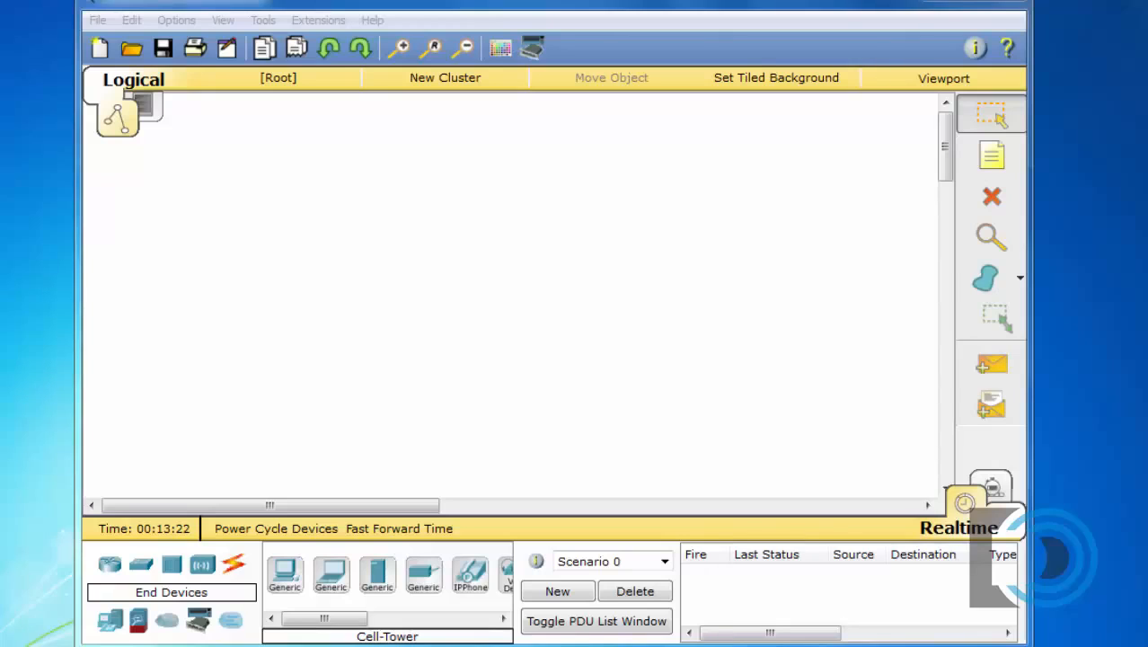
Step: Place a WRT300N wireless router in the upper part of the logical workspace
click(203, 573)
drag(311, 620, 385, 622)
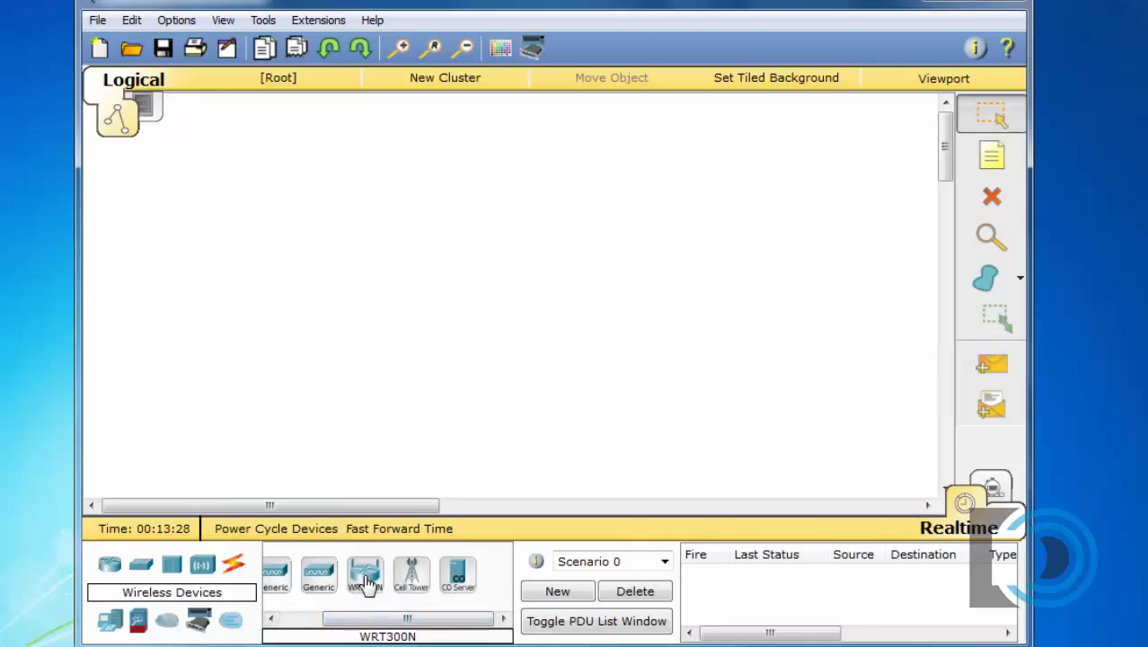
click(367, 582)
click(239, 159)
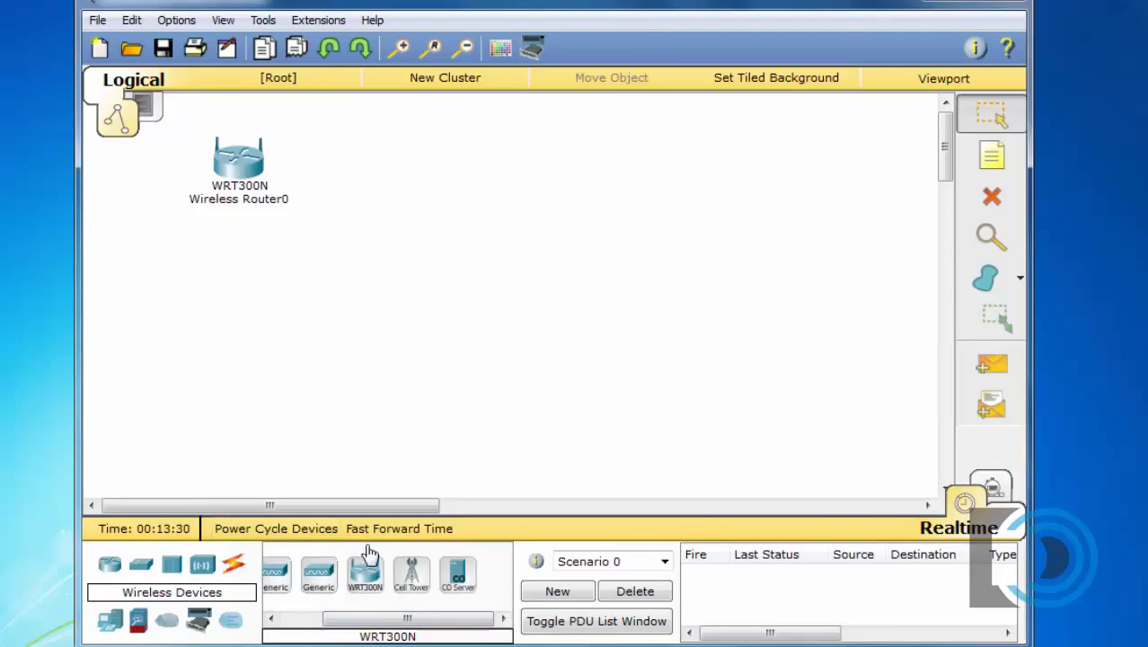
Step: Place a cell tower and a central office server in a row beside the wireless router, spacing them apart
click(411, 580)
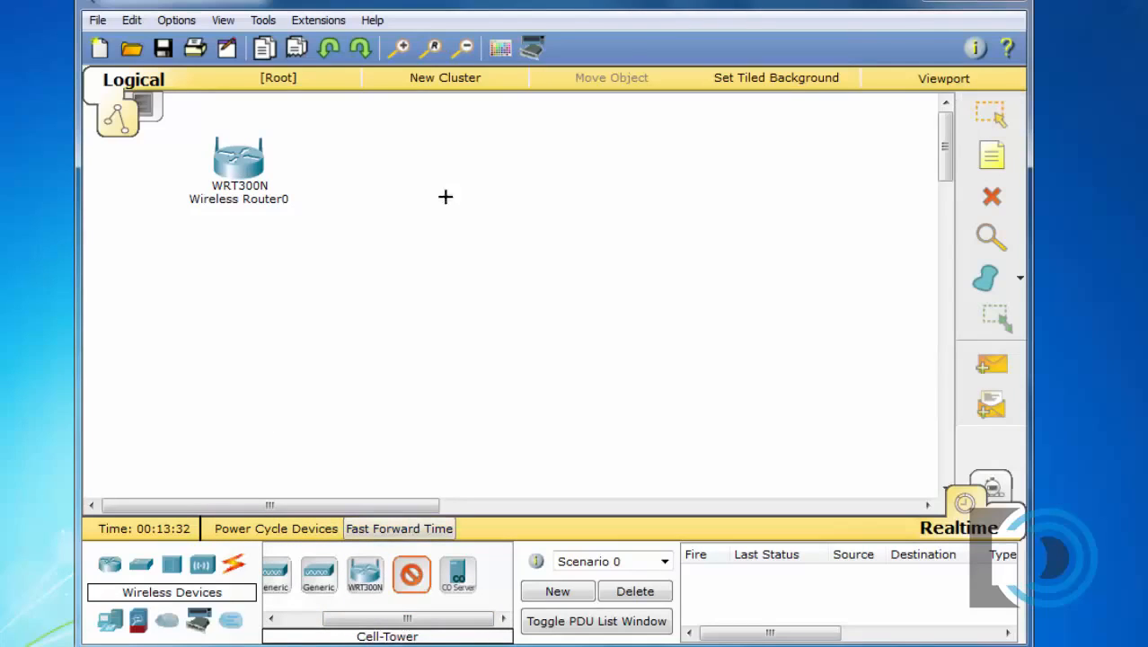
click(462, 180)
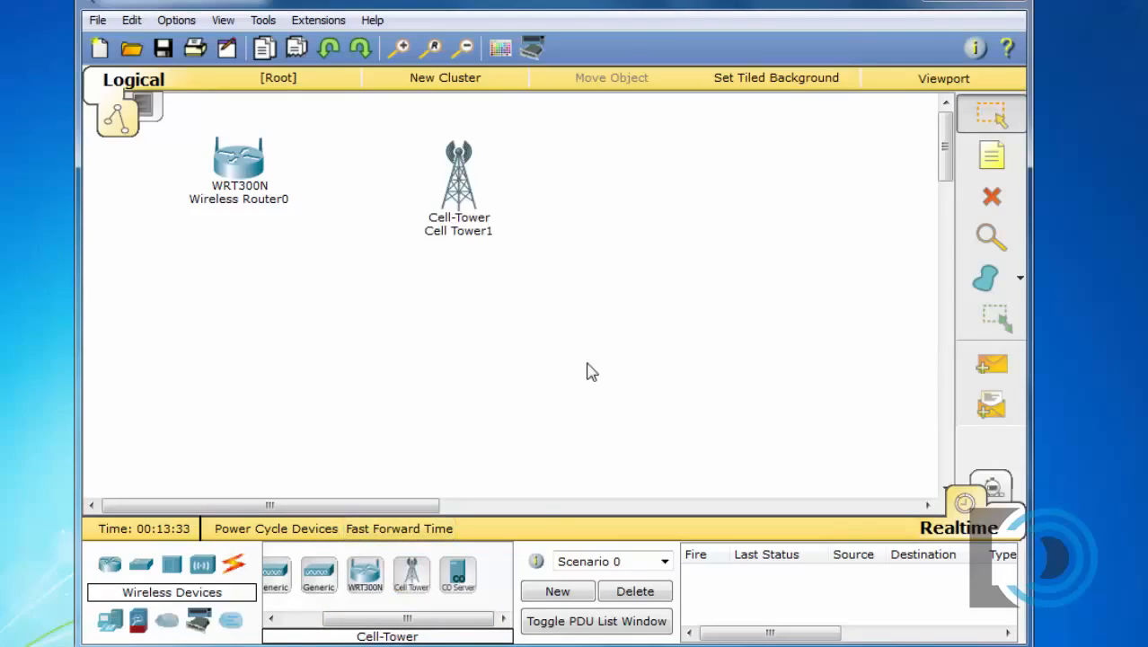
click(460, 580)
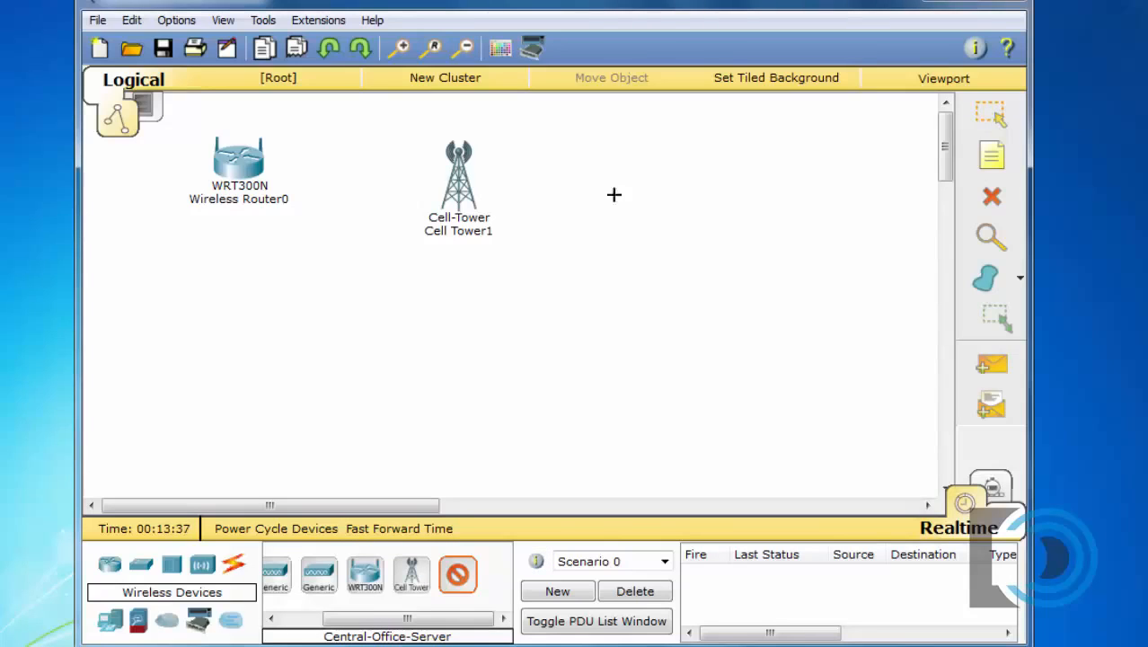
click(645, 180)
drag(653, 186, 715, 174)
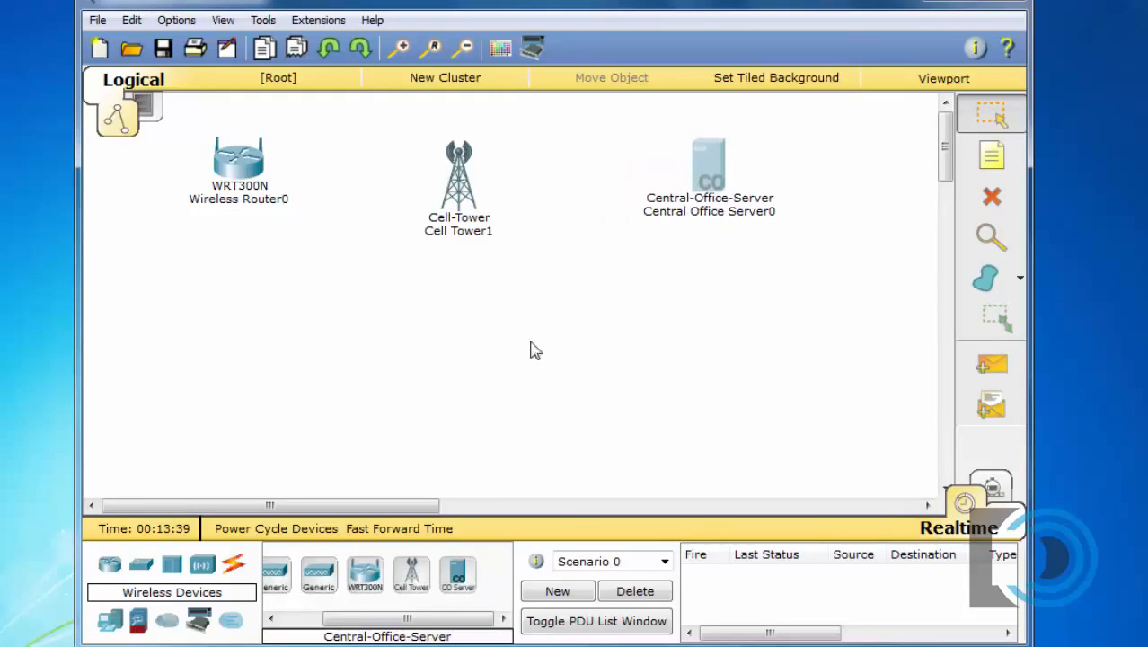
drag(466, 194, 458, 180)
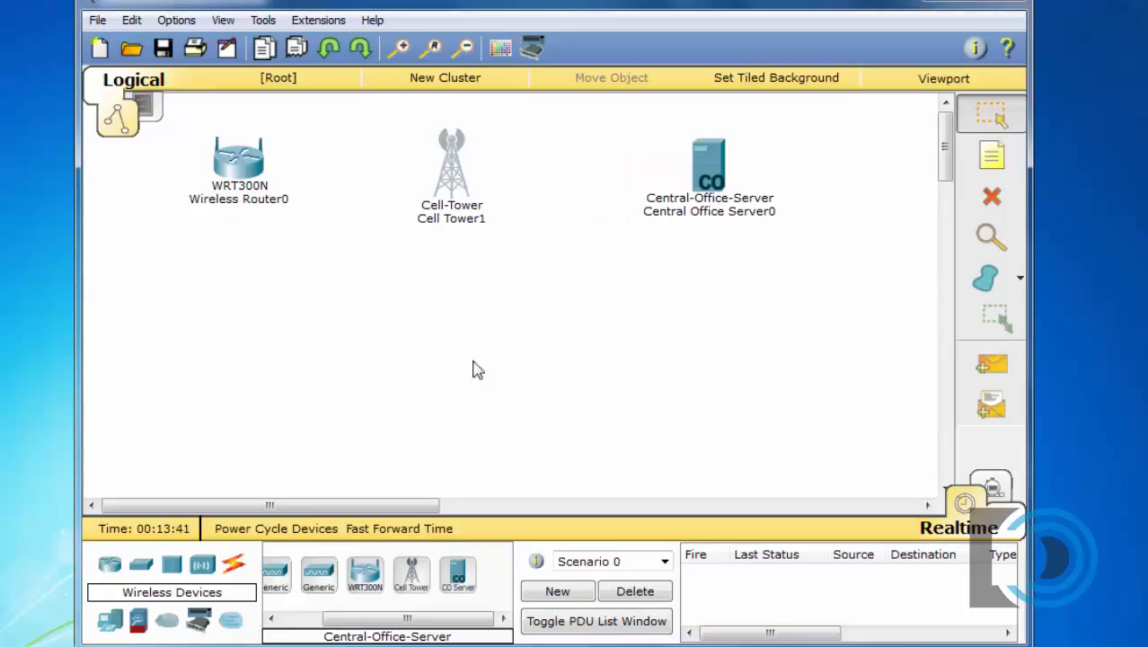
Step: Connect the central office server's Coaxial0/0 port to the cell tower's Coaxial0 port with a coaxial cable
click(233, 567)
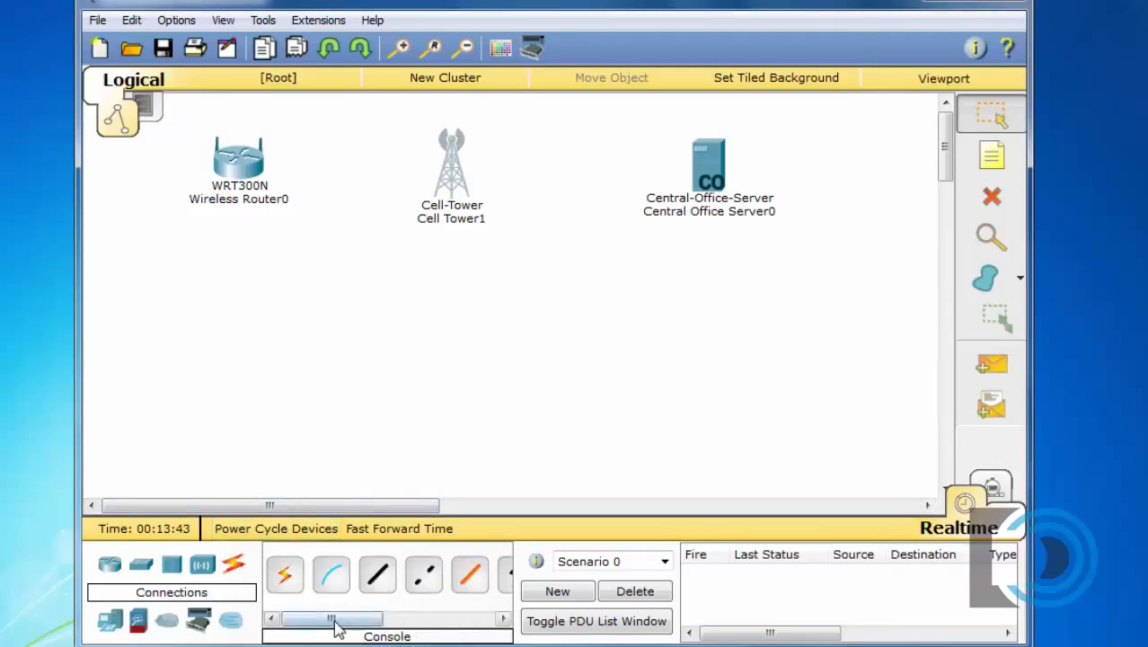
drag(340, 619, 500, 636)
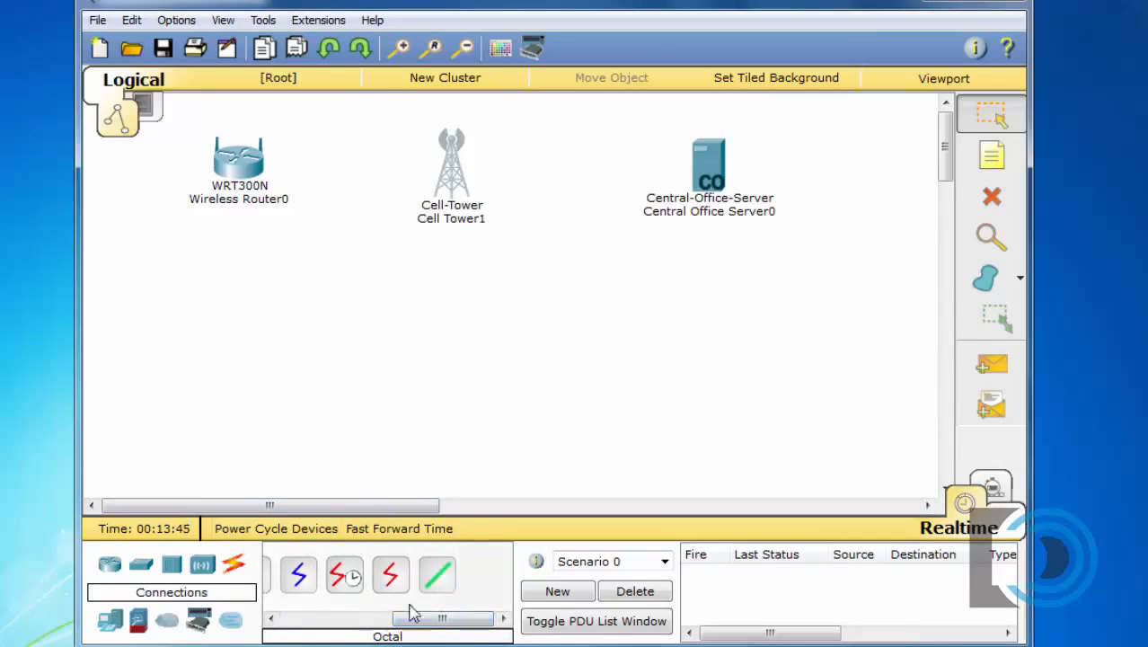
click(296, 574)
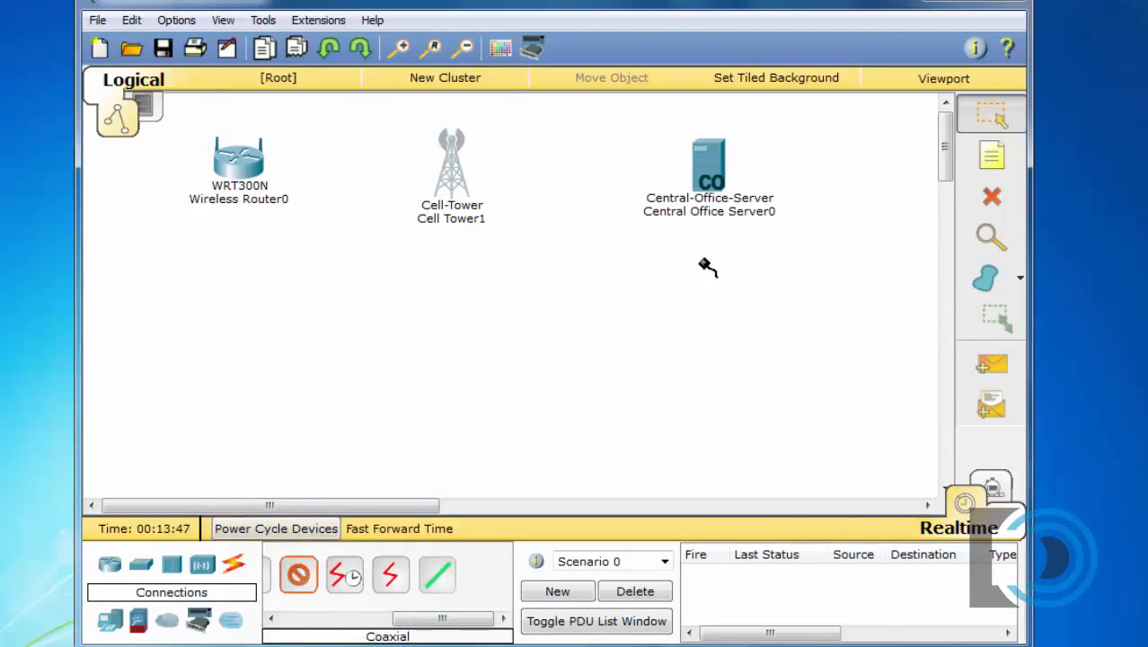
click(710, 169)
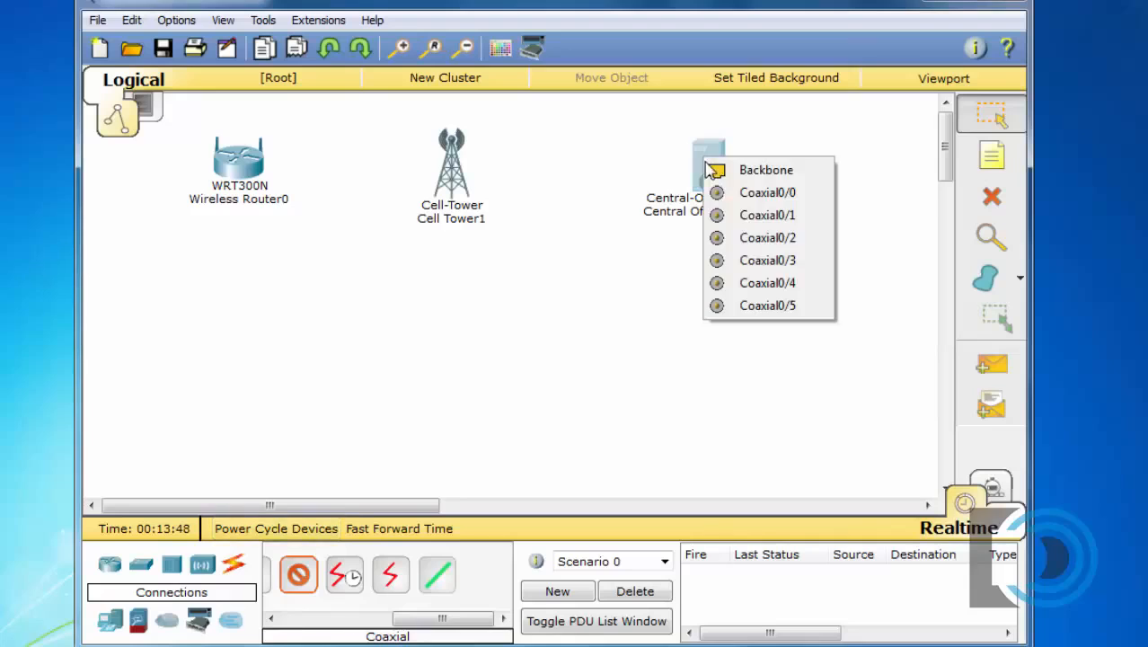
click(746, 193)
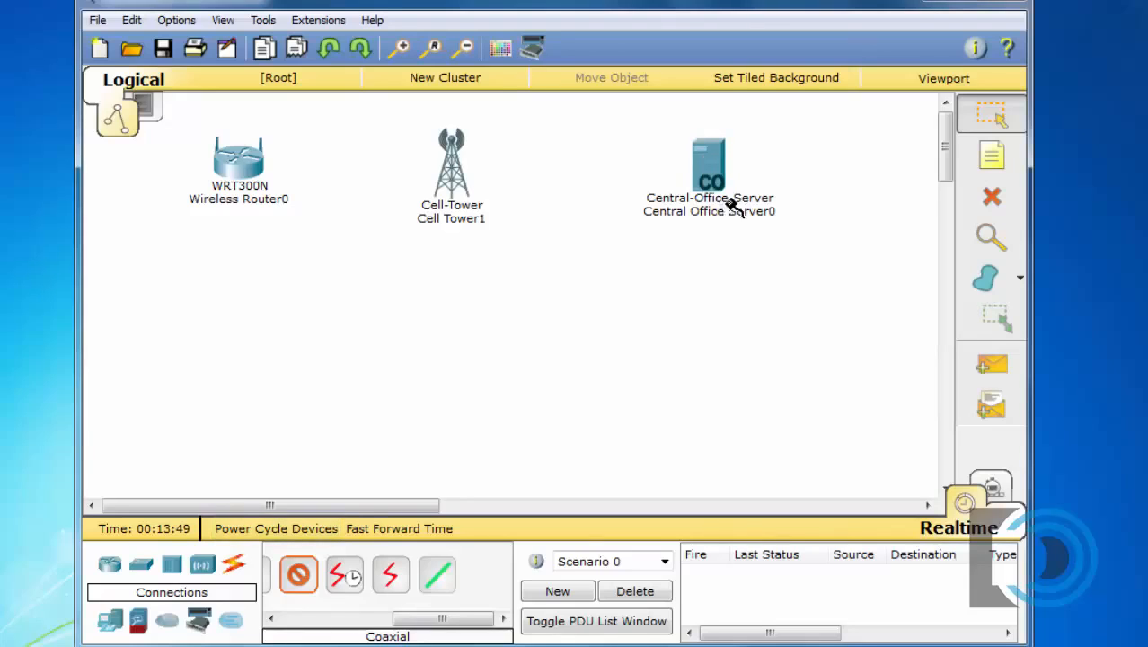
click(455, 155)
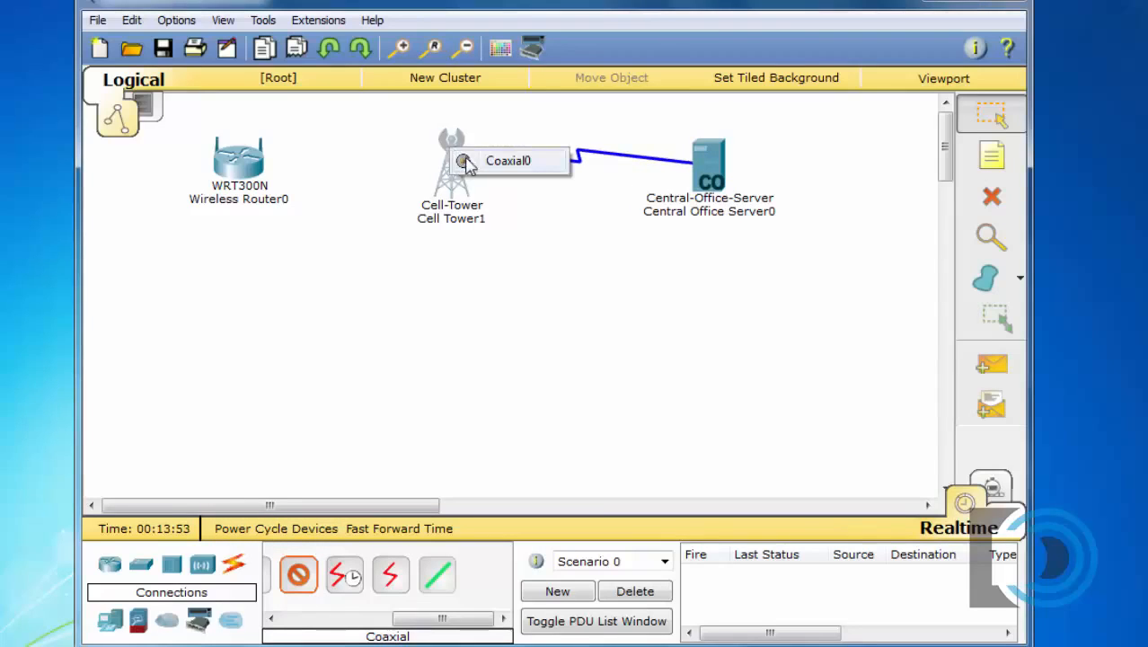
click(485, 162)
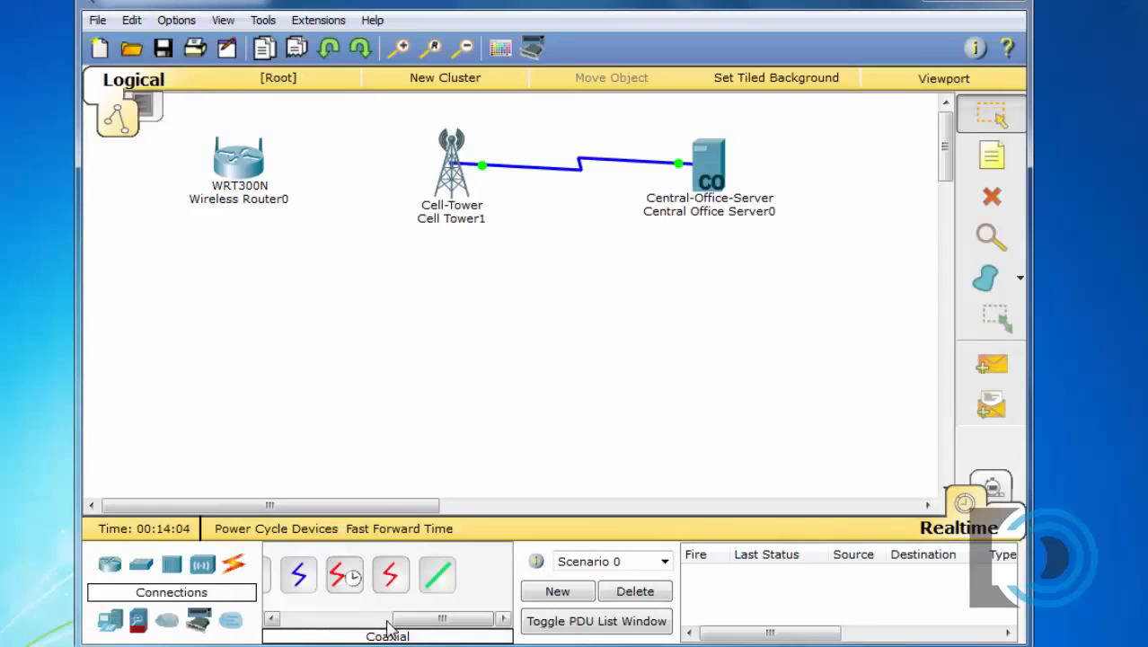
Step: Add a smartphone (Smart Device) and position it below and between the wireless router and the cell tower
click(111, 629)
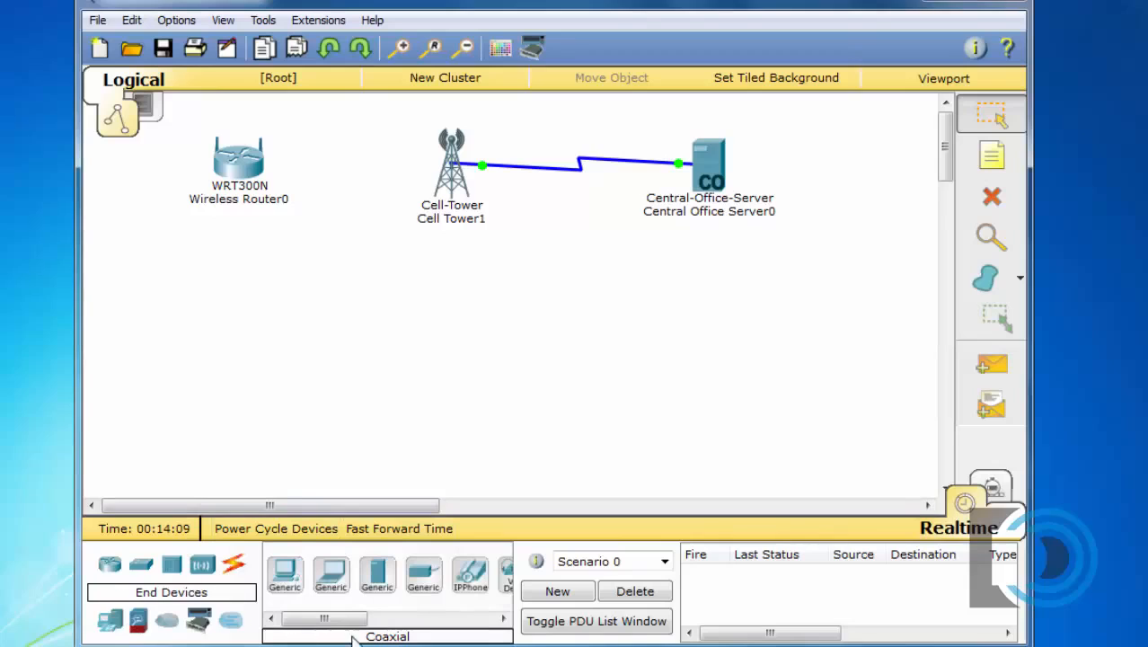
drag(318, 616, 452, 621)
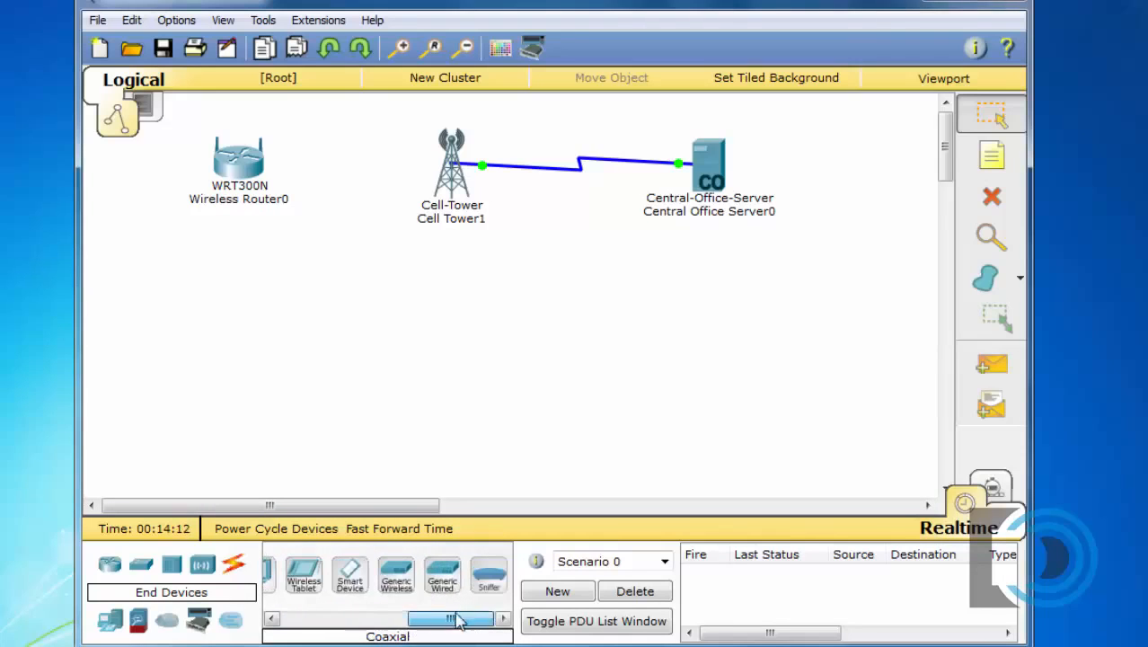
click(350, 574)
click(550, 341)
drag(550, 361, 401, 333)
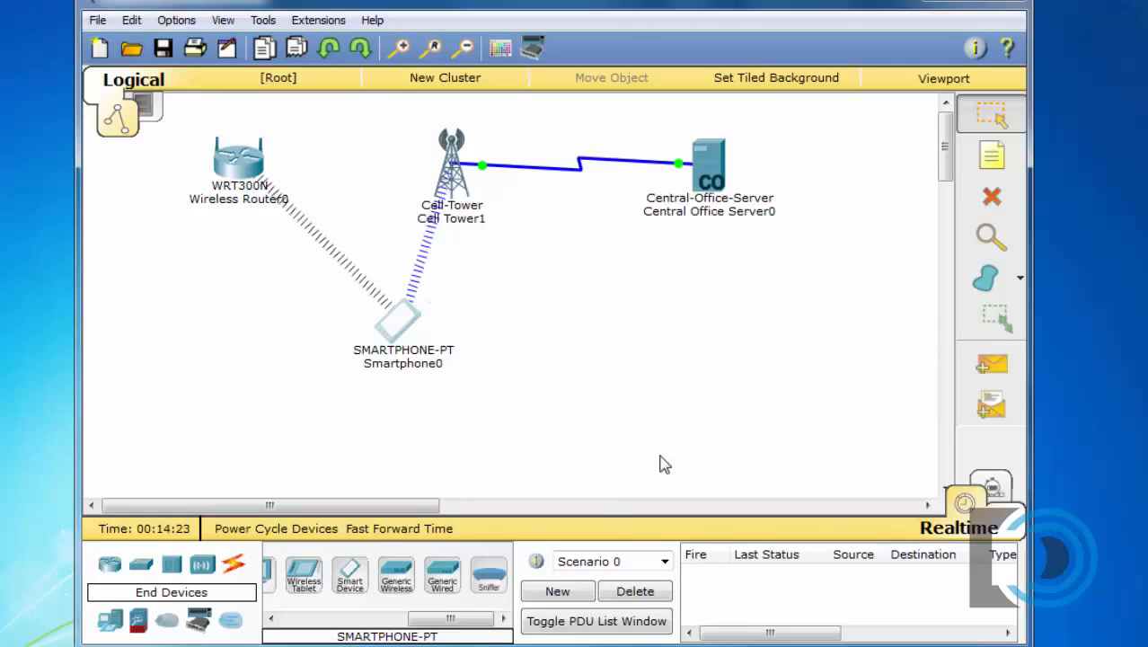
Step: Add a Sniffer end device and position it below the central office server
click(490, 582)
click(715, 328)
drag(726, 334, 687, 312)
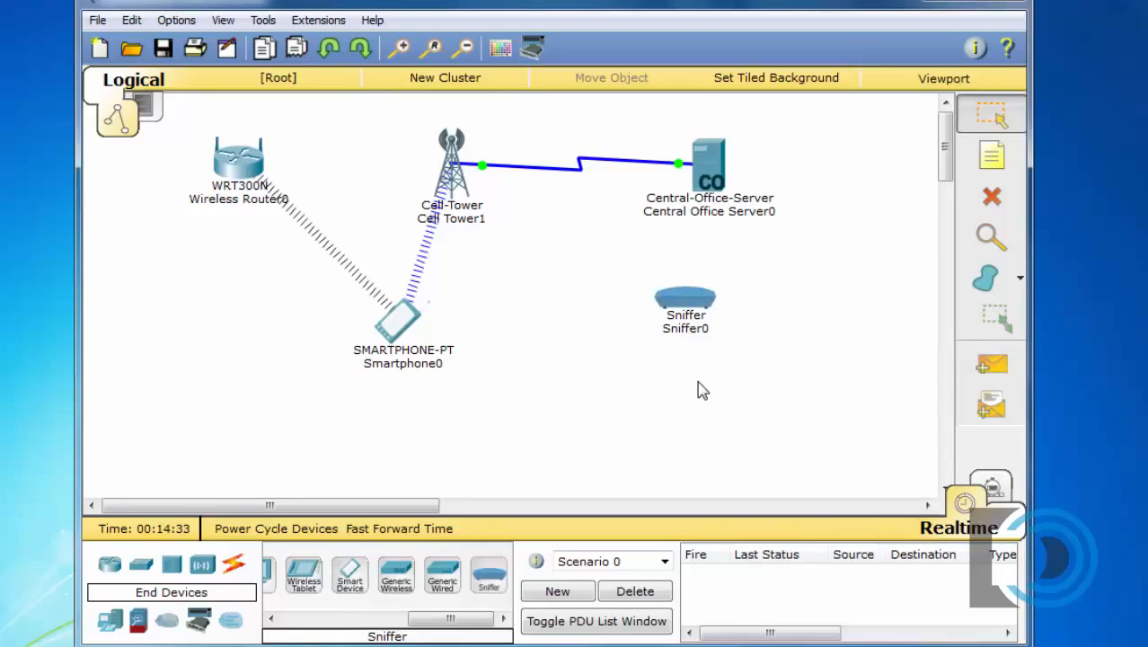
Step: View the event list in Simulation mode and return to Realtime mode
click(992, 486)
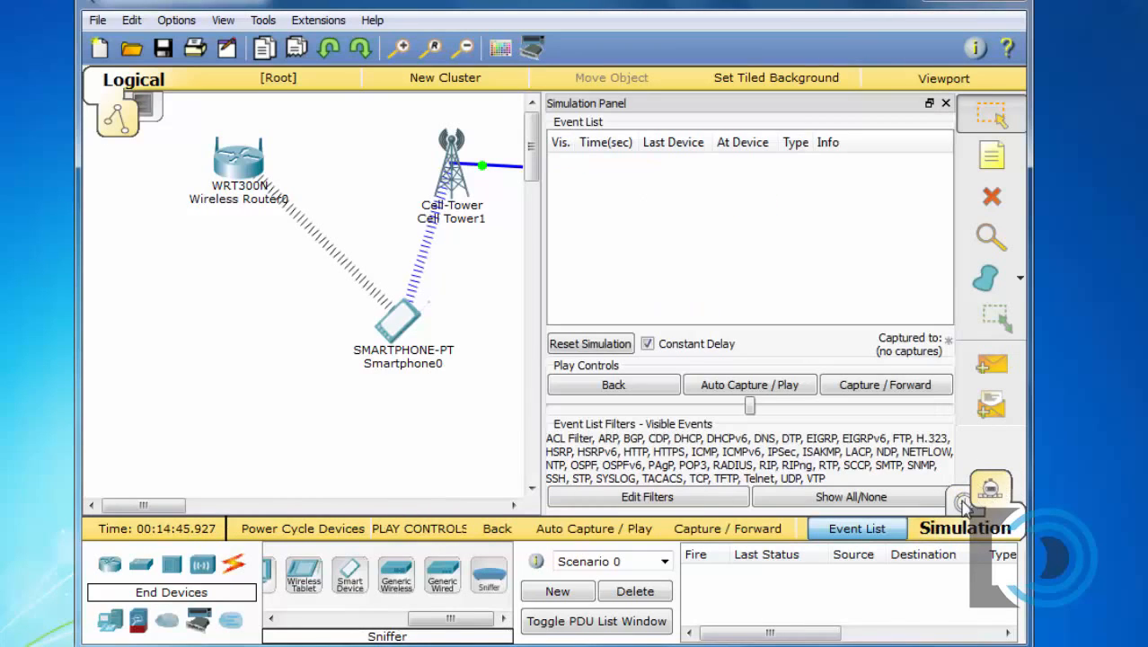
click(962, 505)
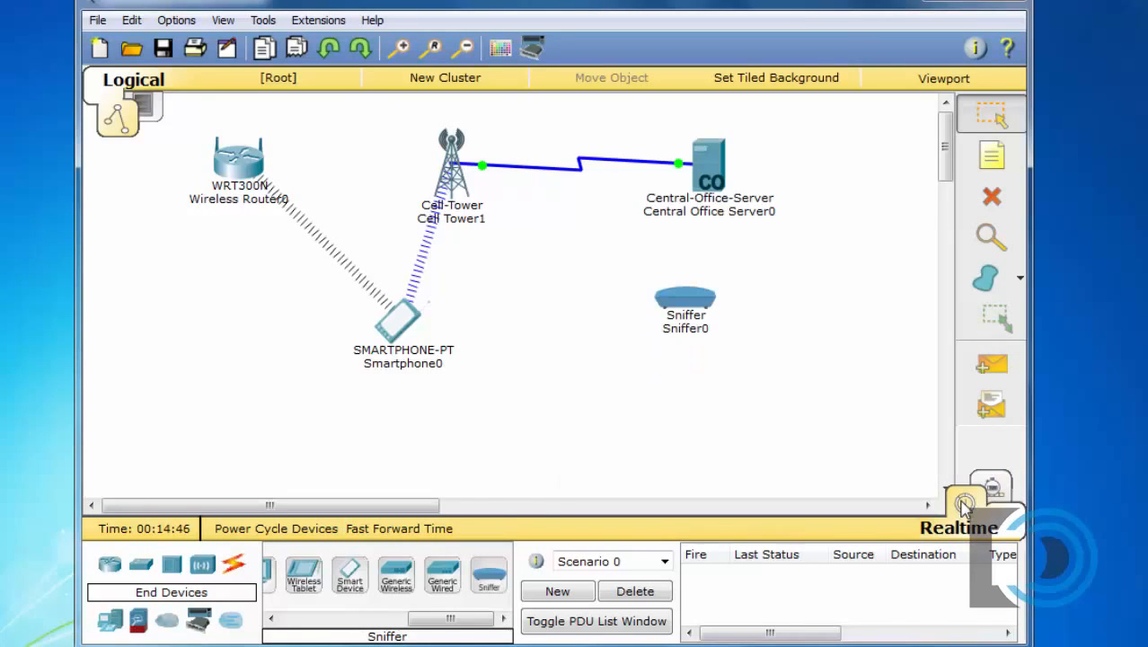
Step: Move the sniffer farther from the smartphone and examine its physical modules and GUI capture settings
drag(690, 308, 770, 333)
click(771, 327)
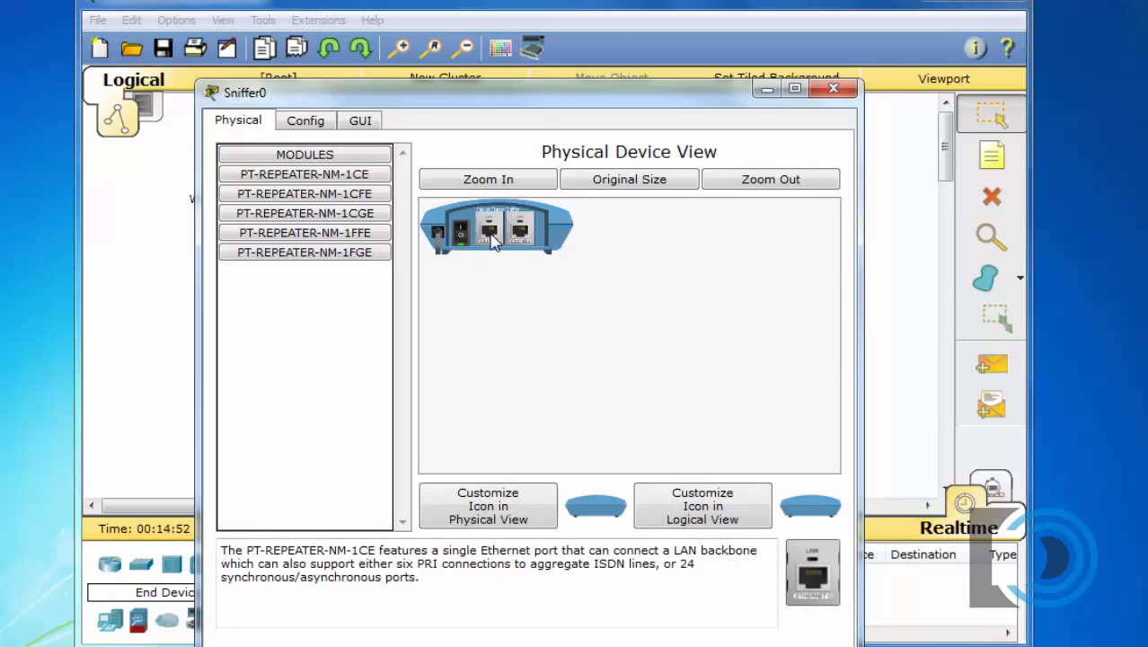
click(363, 120)
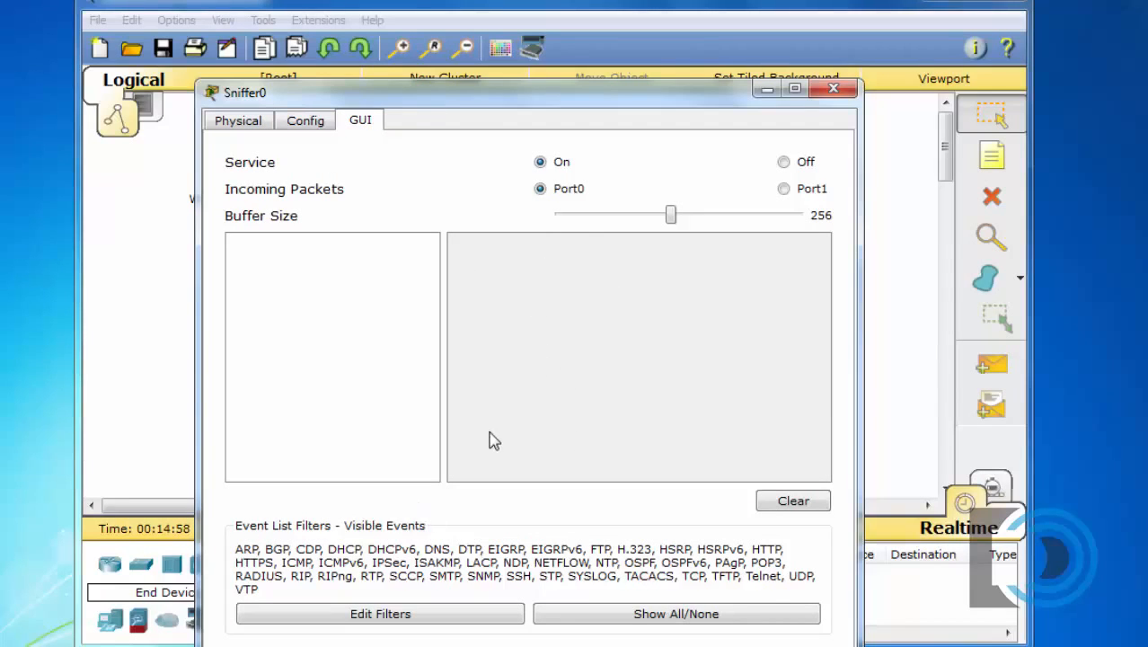
click(833, 89)
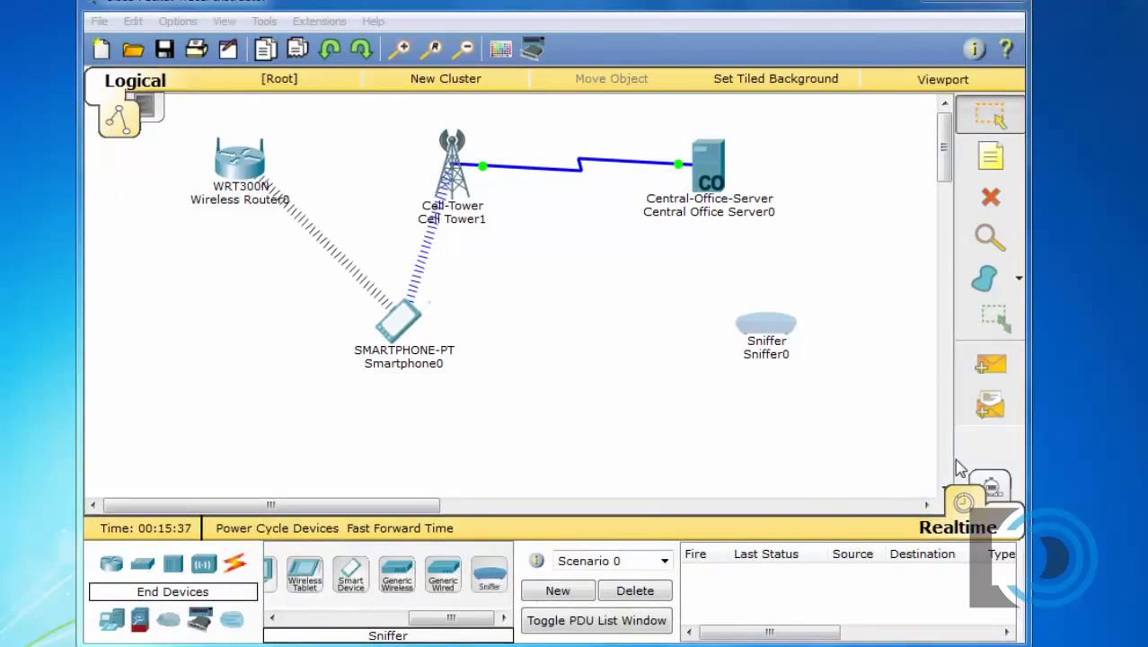
click(855, 449)
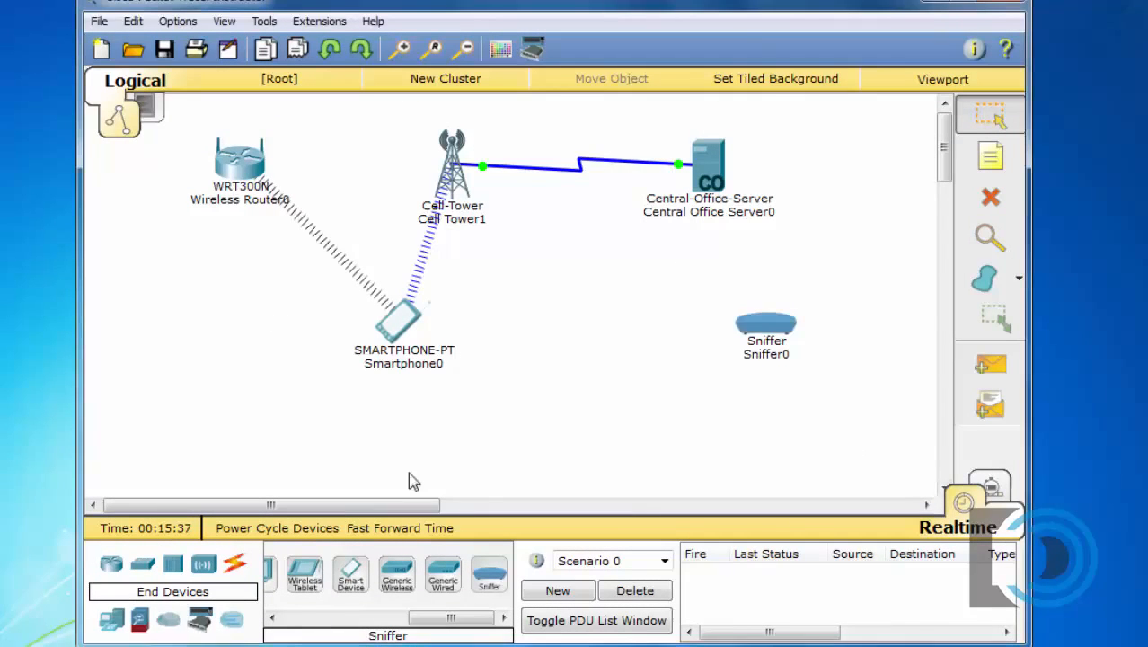
Step: Add an 819HGW router and position it below the wireless router, beside the smartphone
click(110, 564)
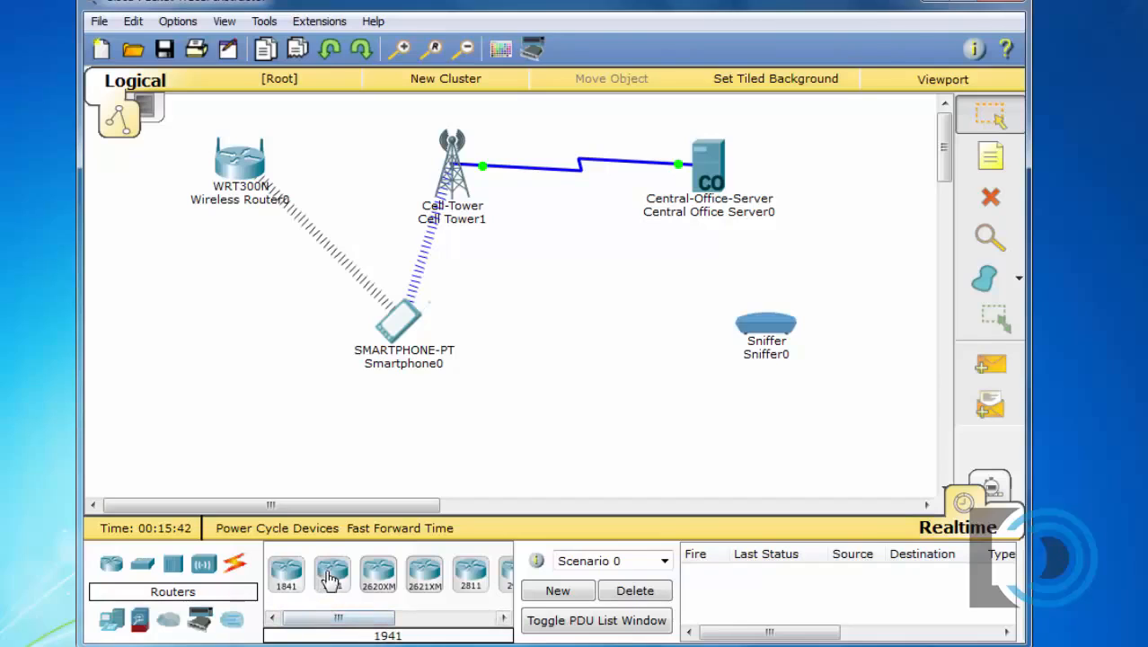
drag(334, 618, 436, 626)
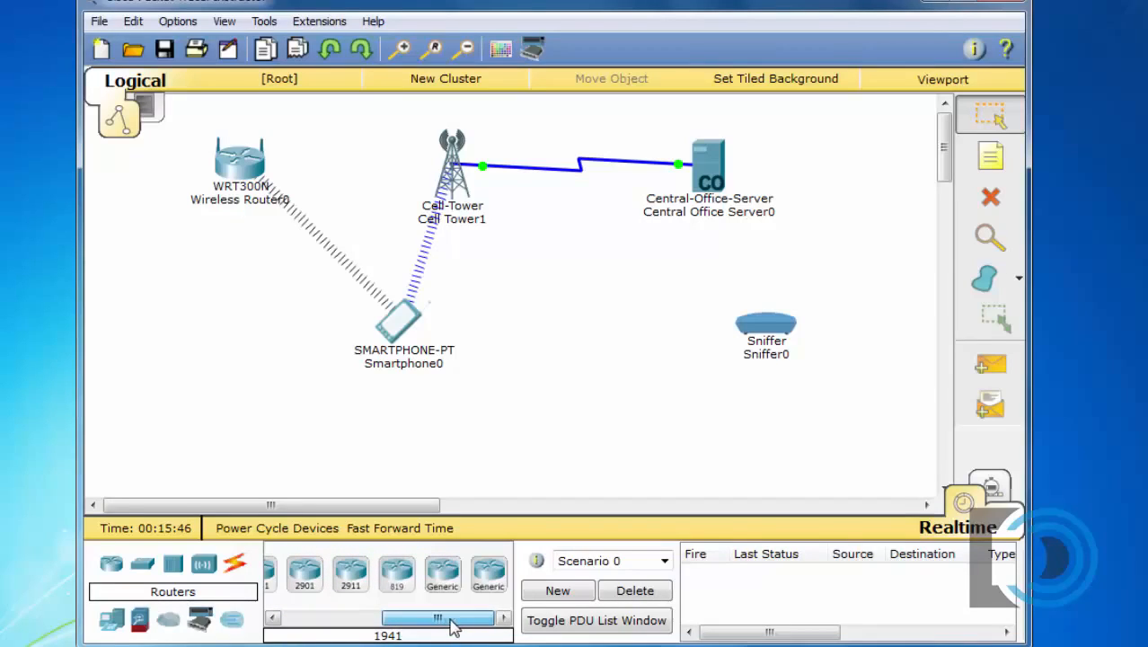
click(400, 574)
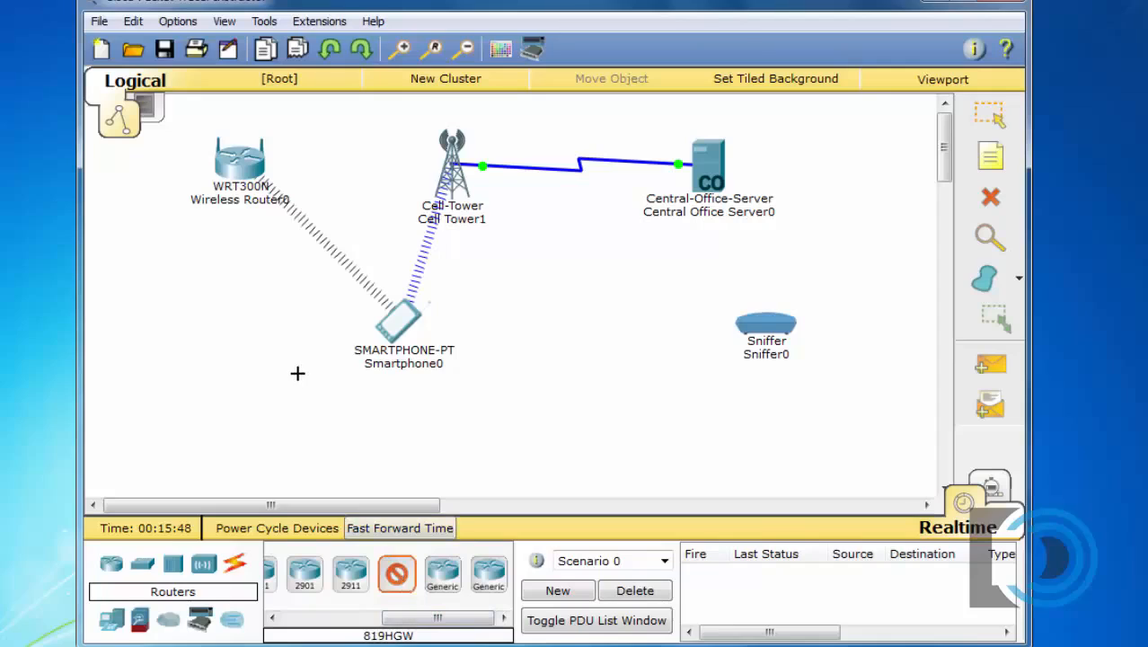
click(219, 321)
drag(233, 337, 203, 316)
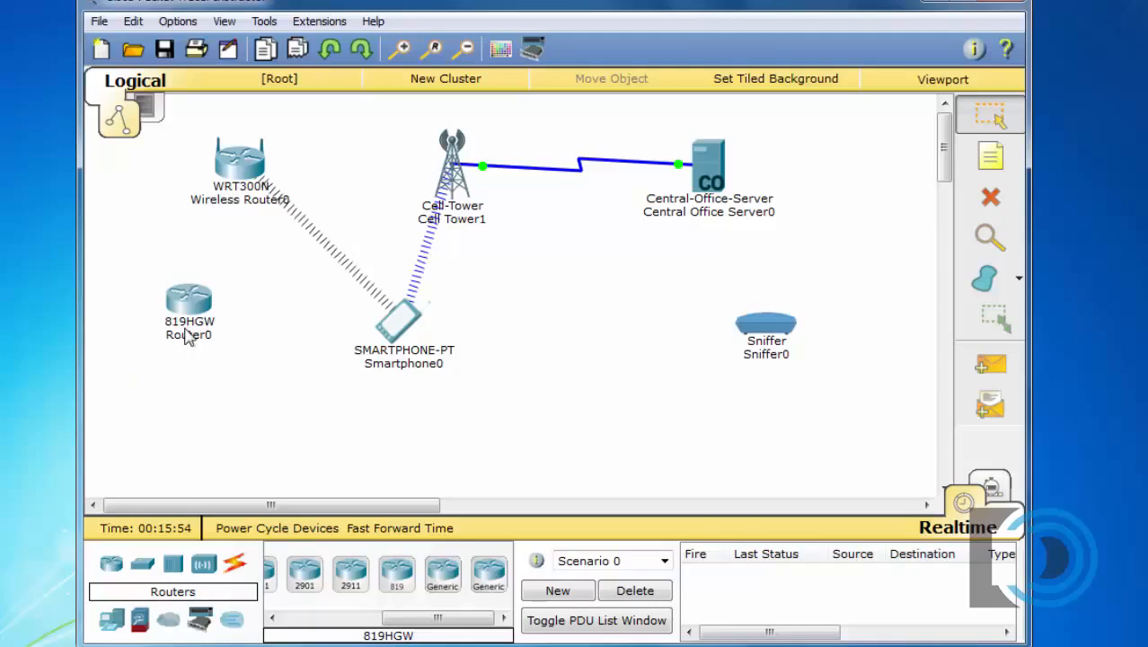
mouse_move(190, 310)
mouse_down()
mouse_move(206, 348)
mouse_move(192, 309)
mouse_up()
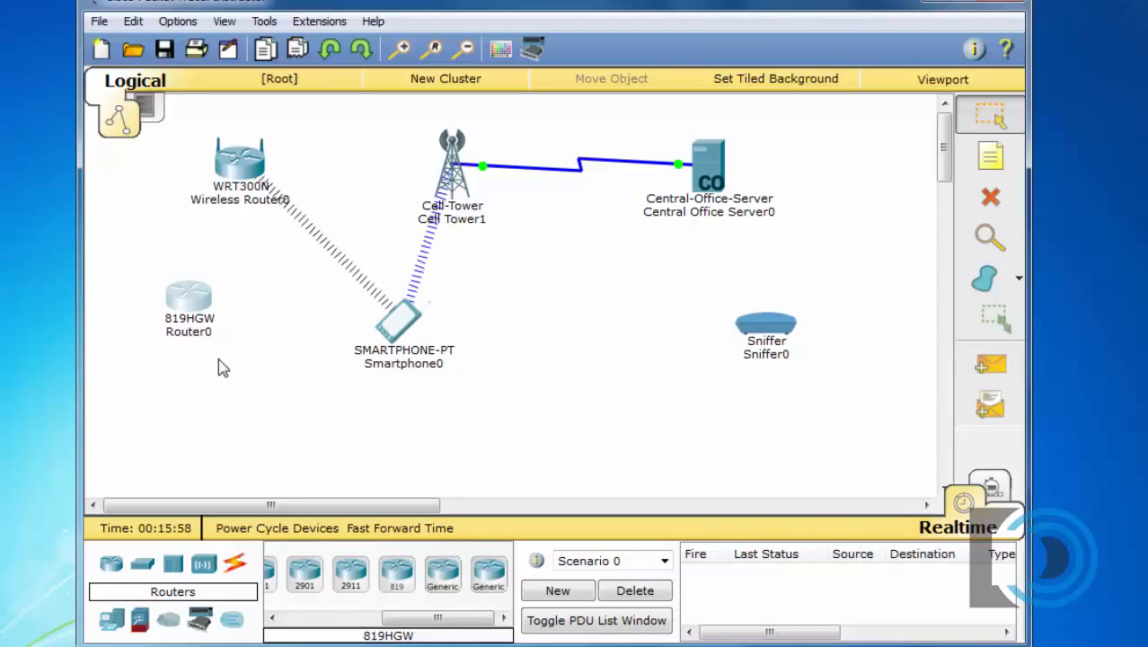
Step: Examine the 819HGW router's physical view, configuration and CLI pages, and move the router slightly lower
double_click(191, 302)
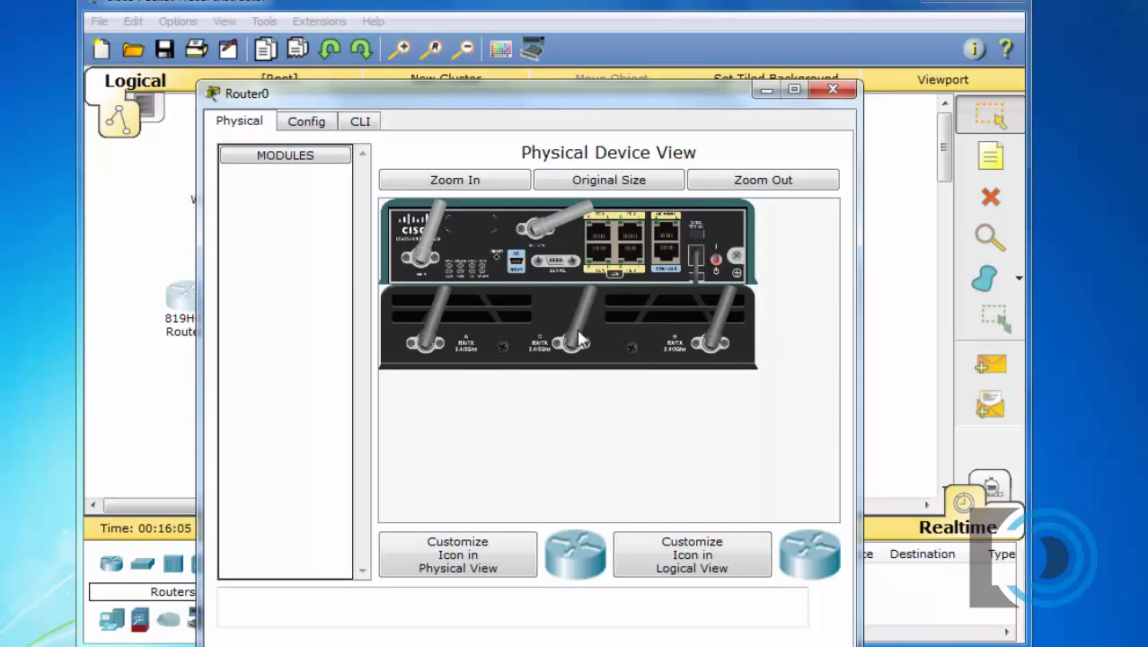
click(308, 126)
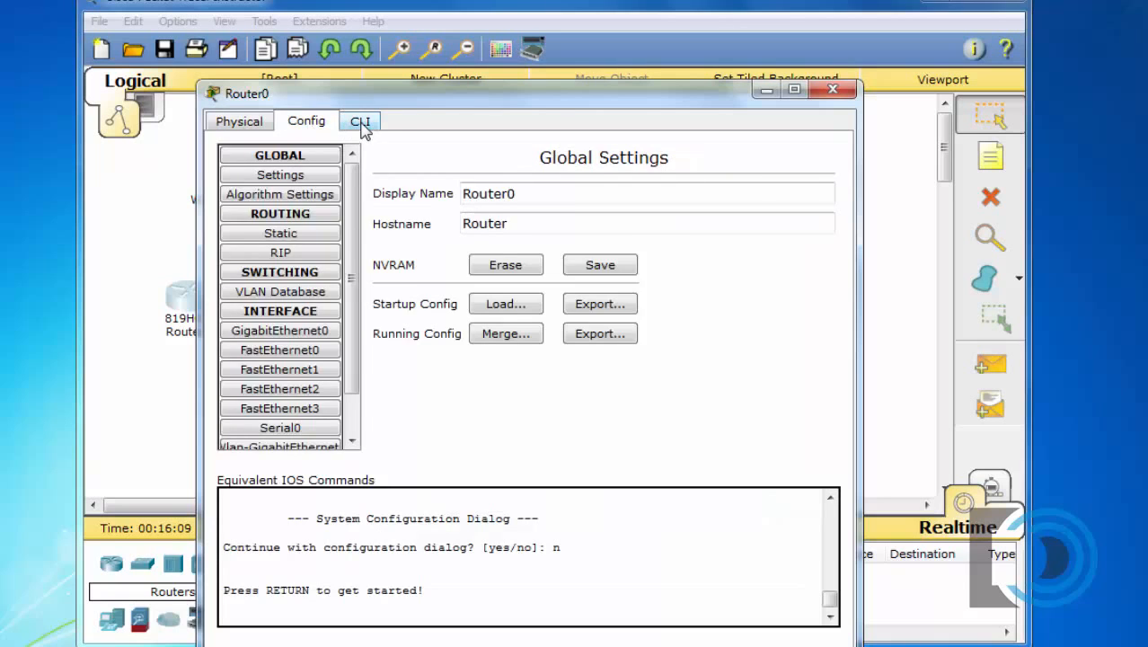
click(361, 122)
click(314, 122)
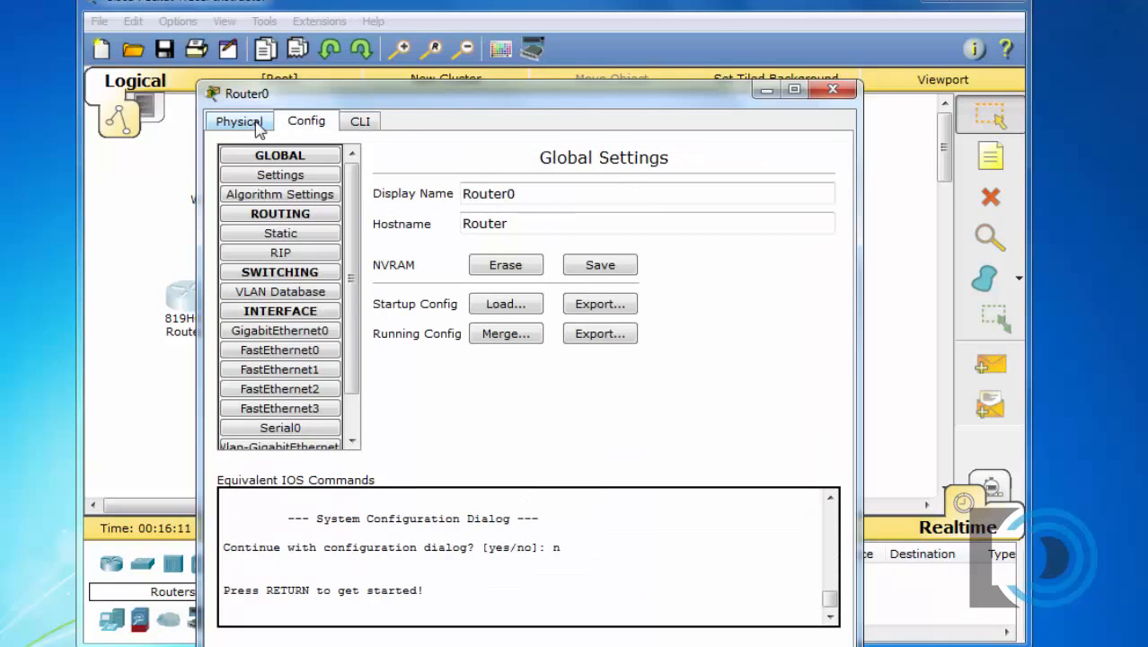
click(831, 91)
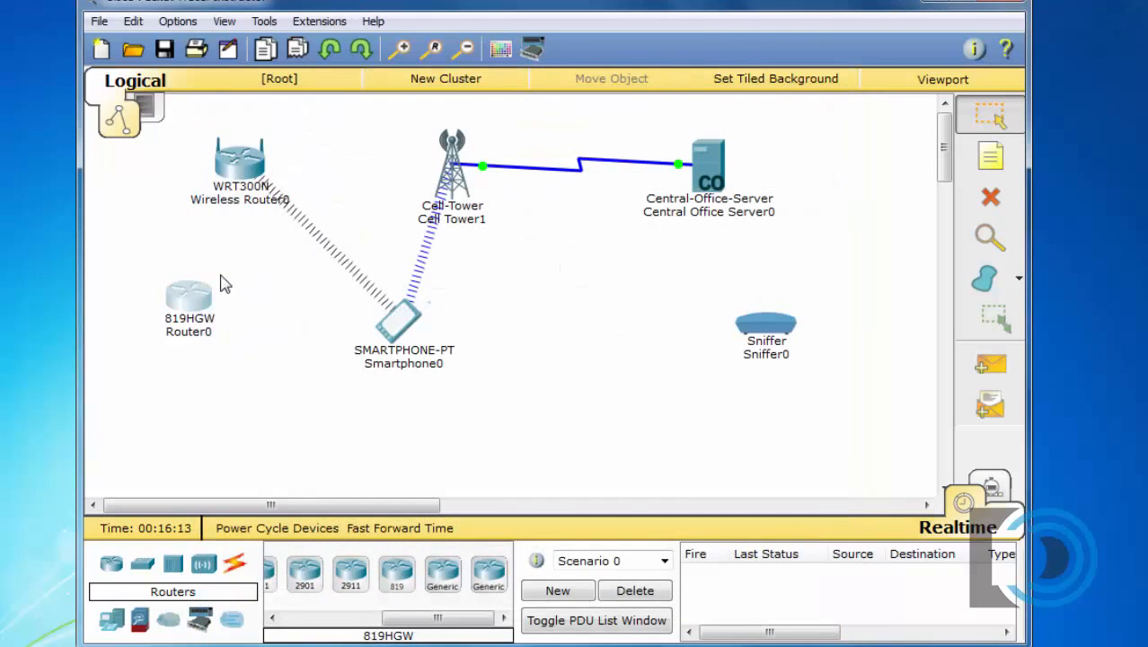
drag(187, 310, 194, 326)
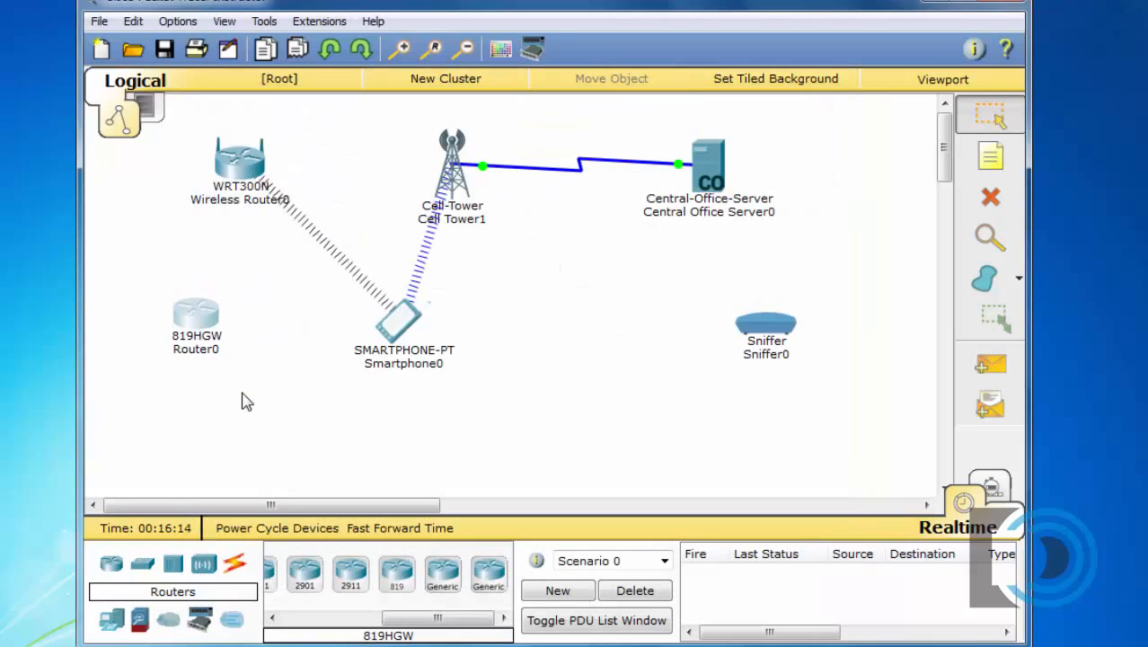
Step: Add a 2811 router and position it directly below the 819HGW router
drag(441, 617, 392, 635)
click(391, 572)
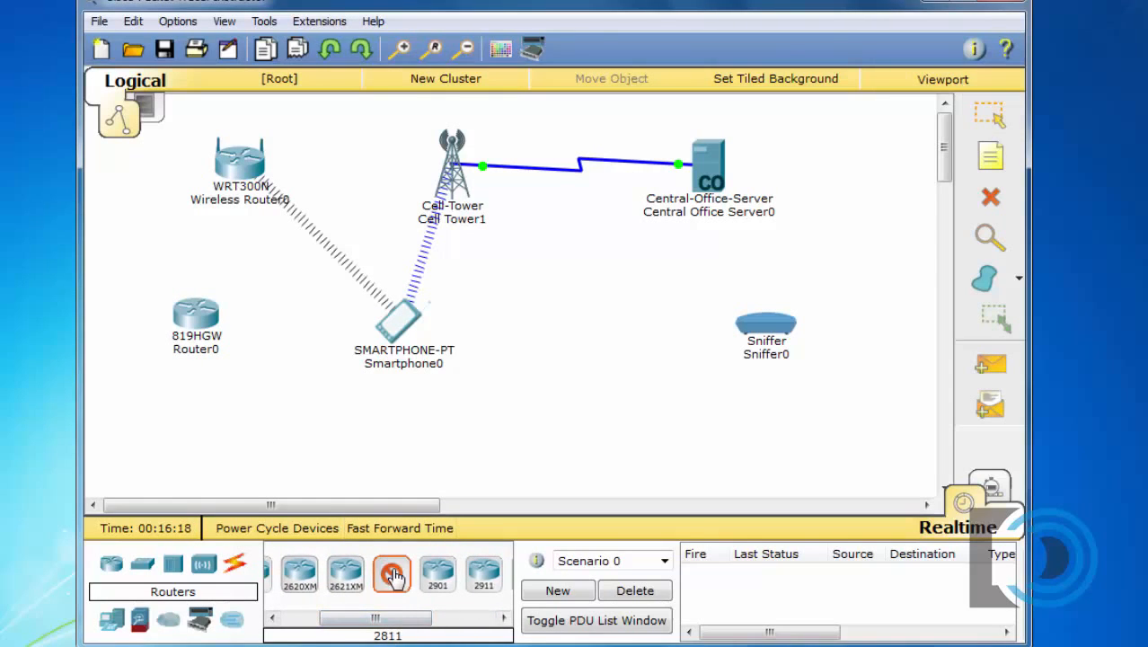
click(201, 415)
drag(203, 419, 199, 398)
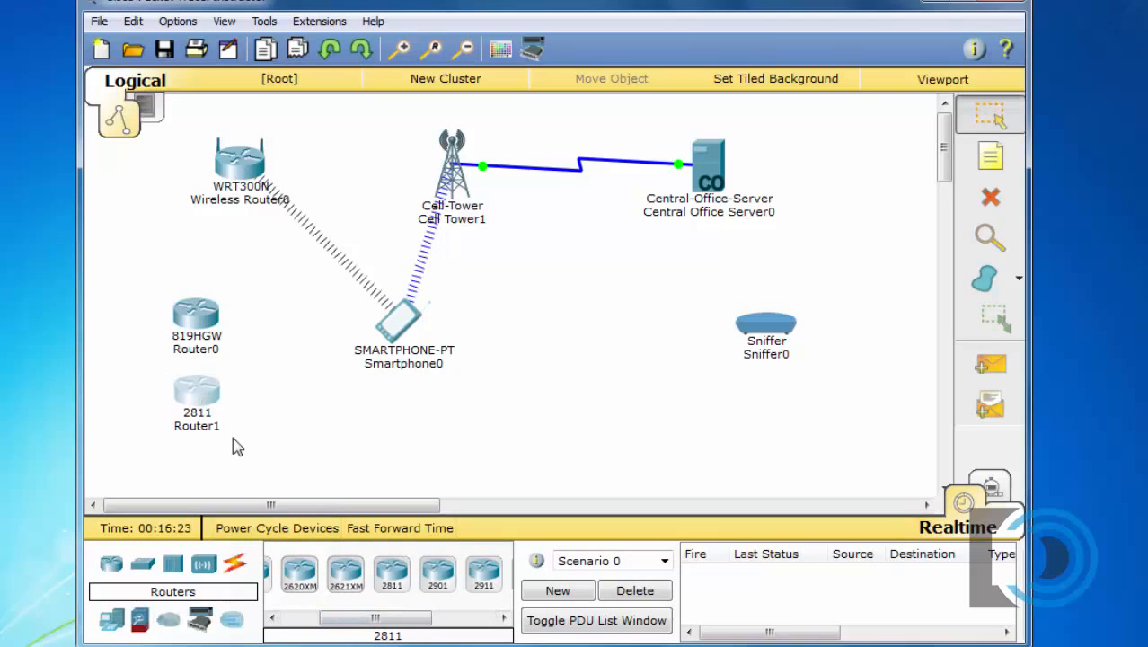
Step: Examine the 2811 router's available modules, including WIC-2AM, WIC-1T, WIC-1ENET, WIC-1AM and HWIC-AP-AG-B, and close its device window
click(206, 401)
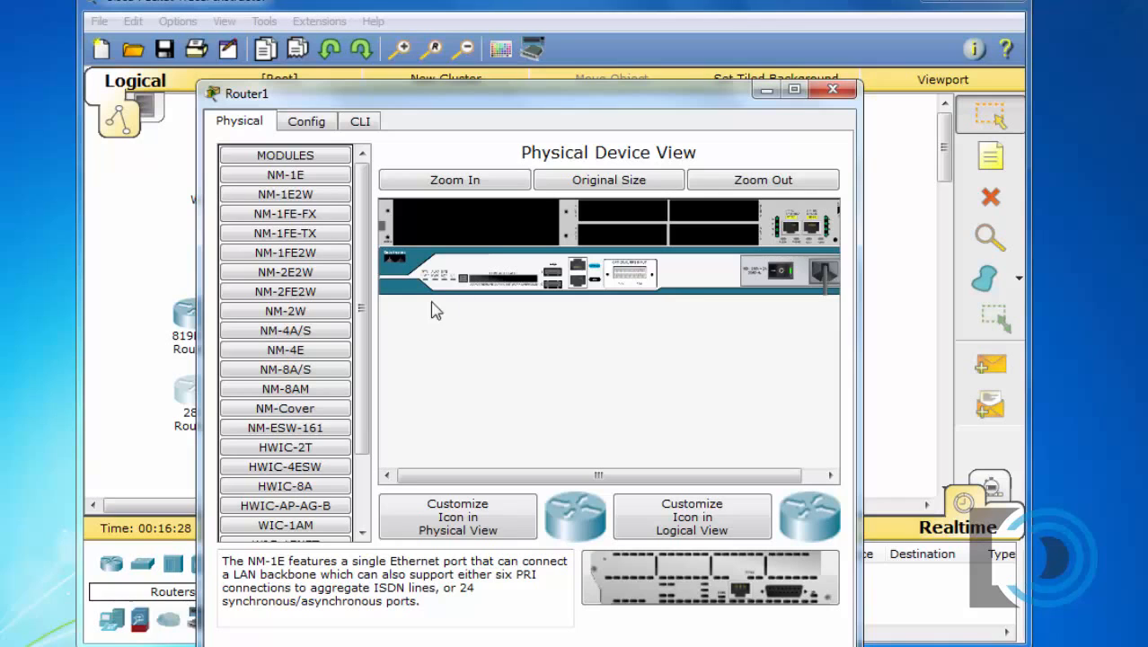
scroll(365, 409, down, 2)
scroll(365, 409, down, 1)
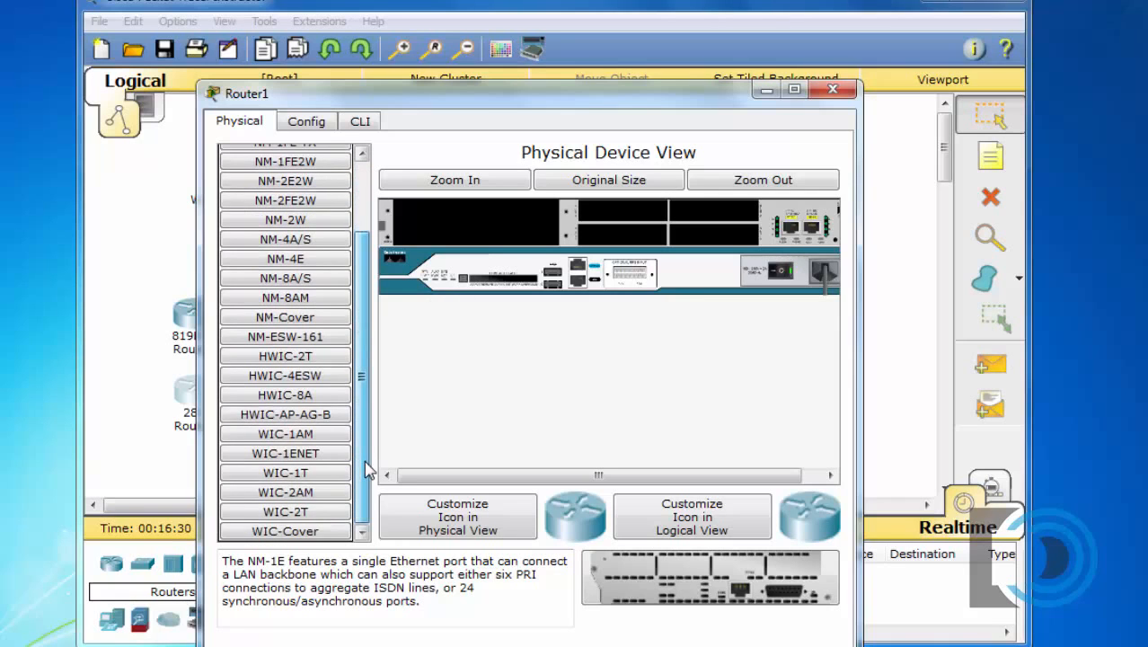
click(312, 506)
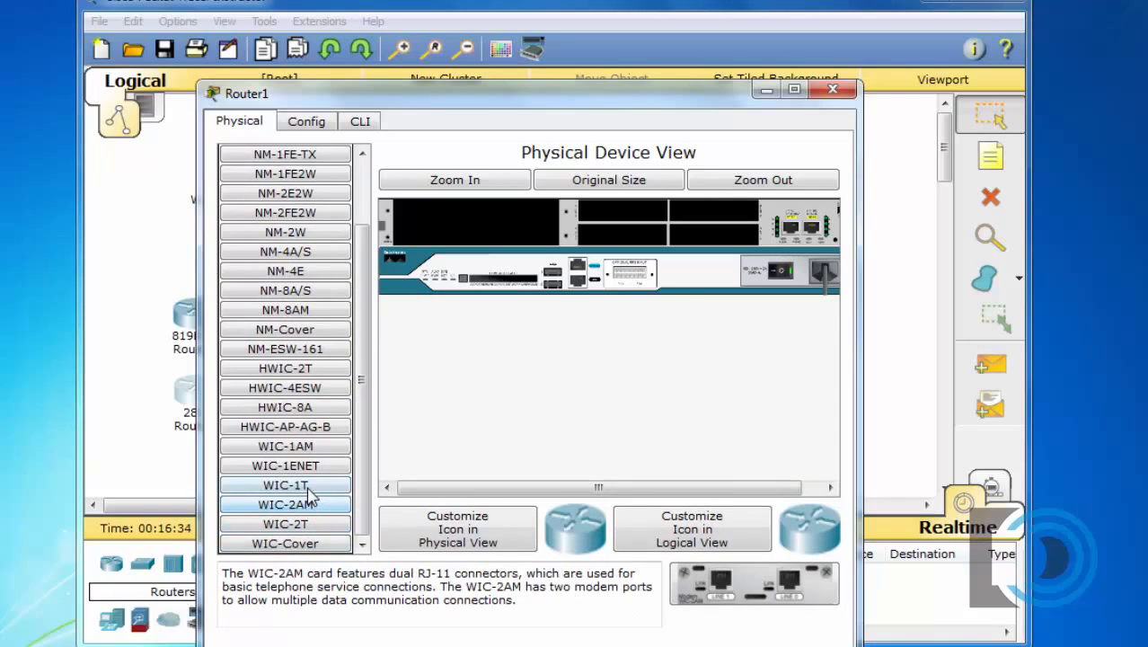
click(305, 485)
click(296, 466)
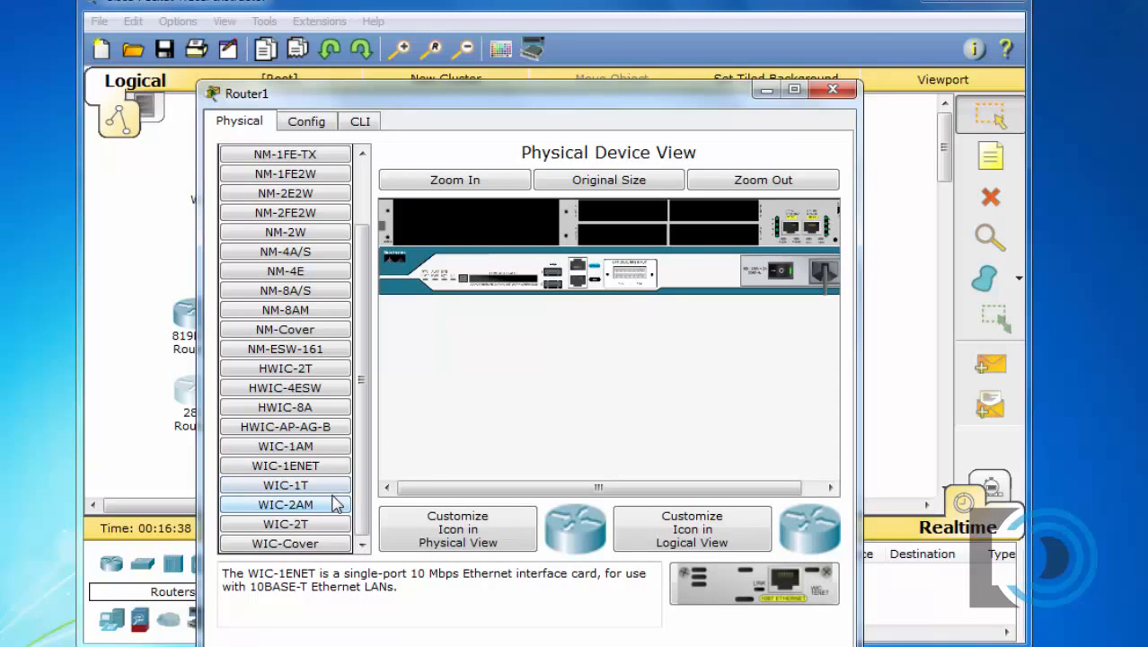
click(307, 447)
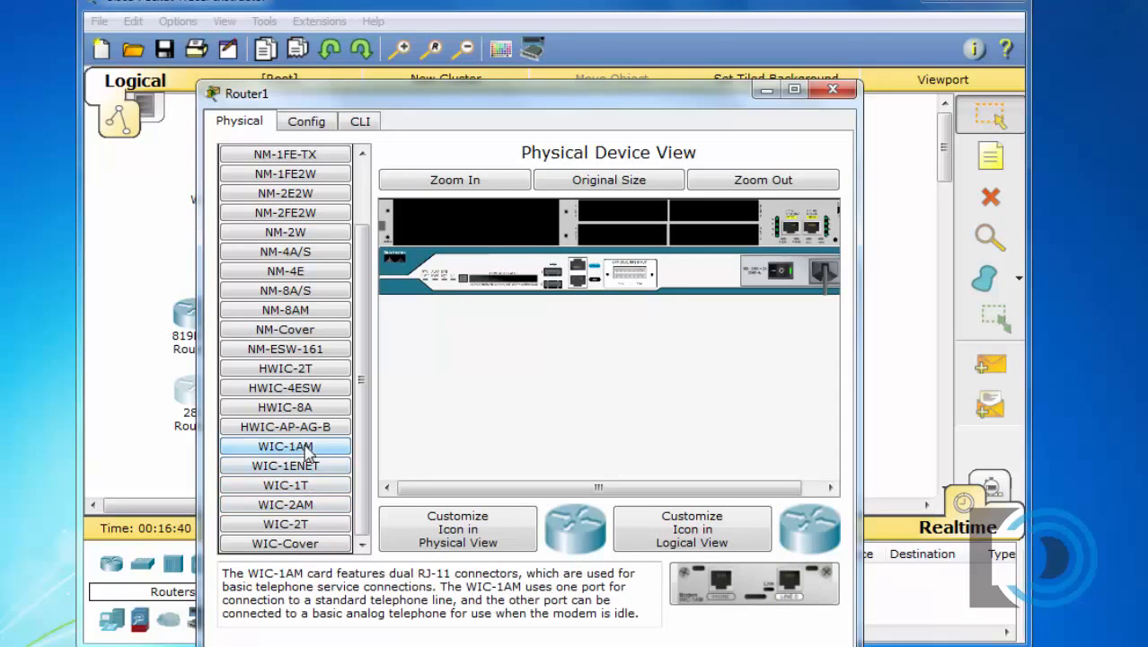
click(308, 485)
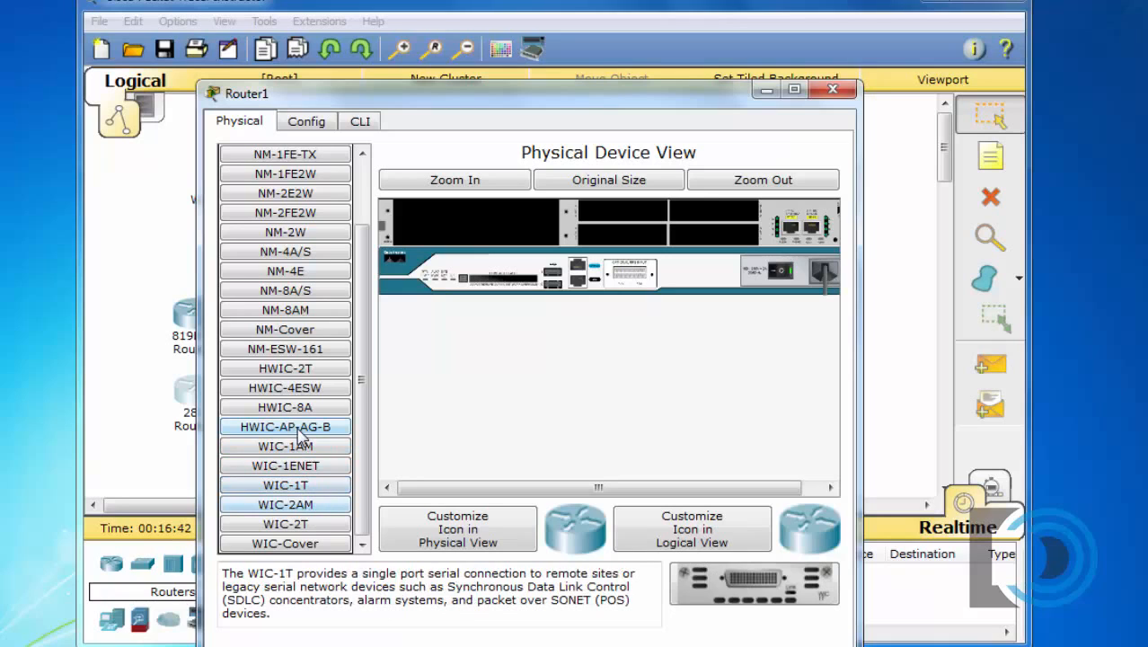
click(300, 431)
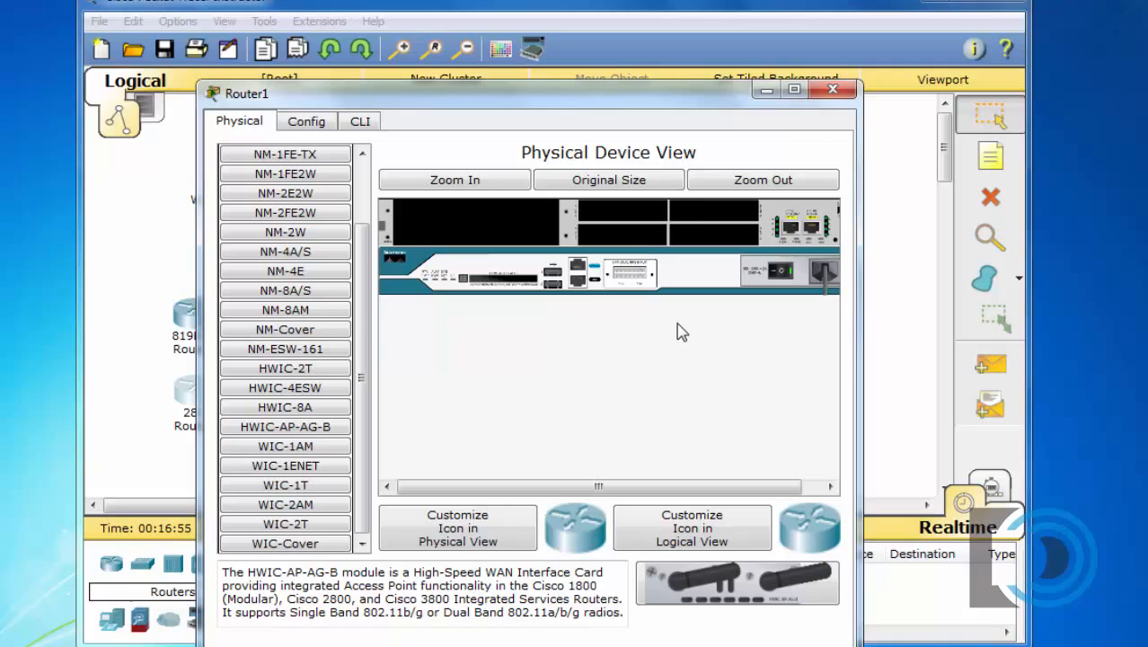
drag(714, 95, 809, 72)
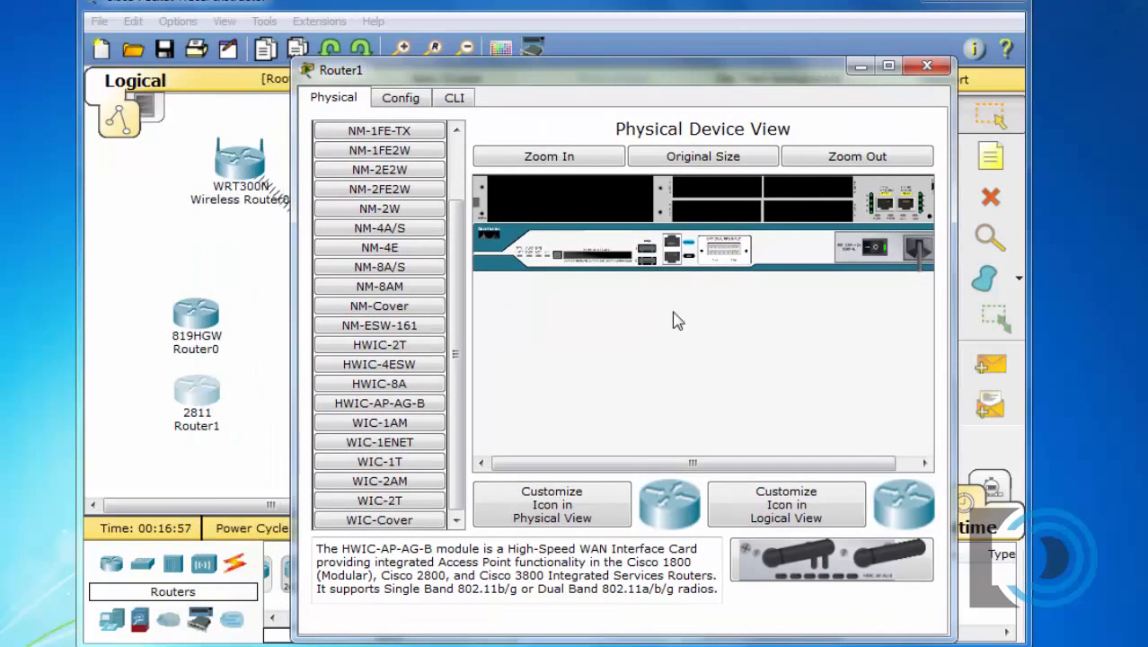
click(927, 65)
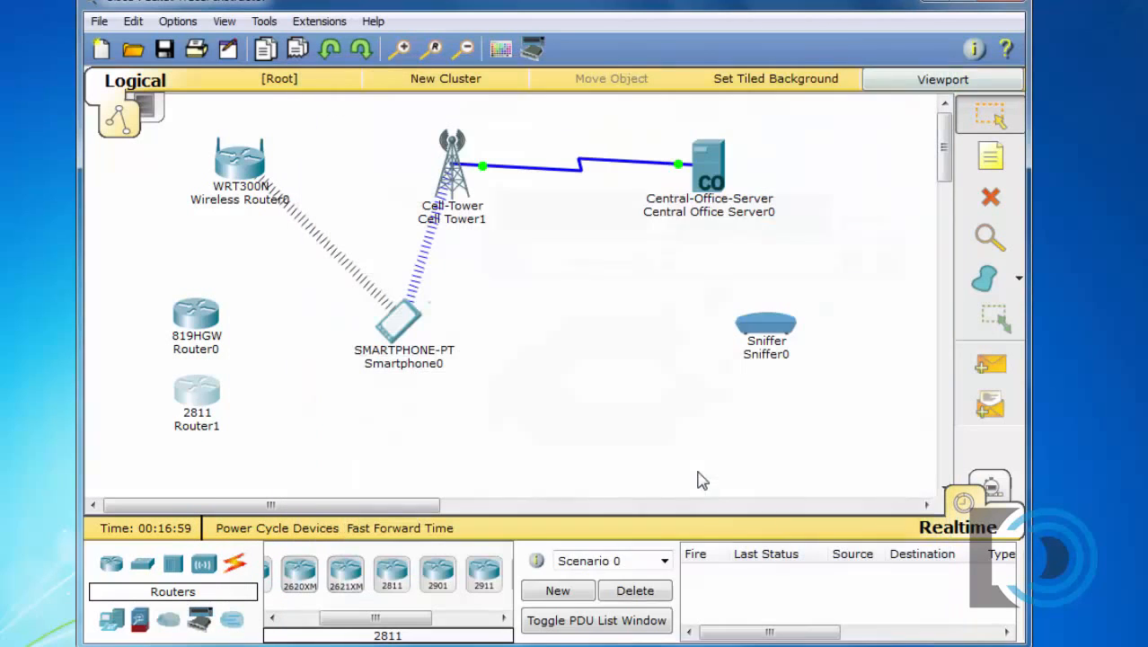
Step: Add a 5505 ASA security appliance and position it beside the 2811 router, slightly below it
click(402, 527)
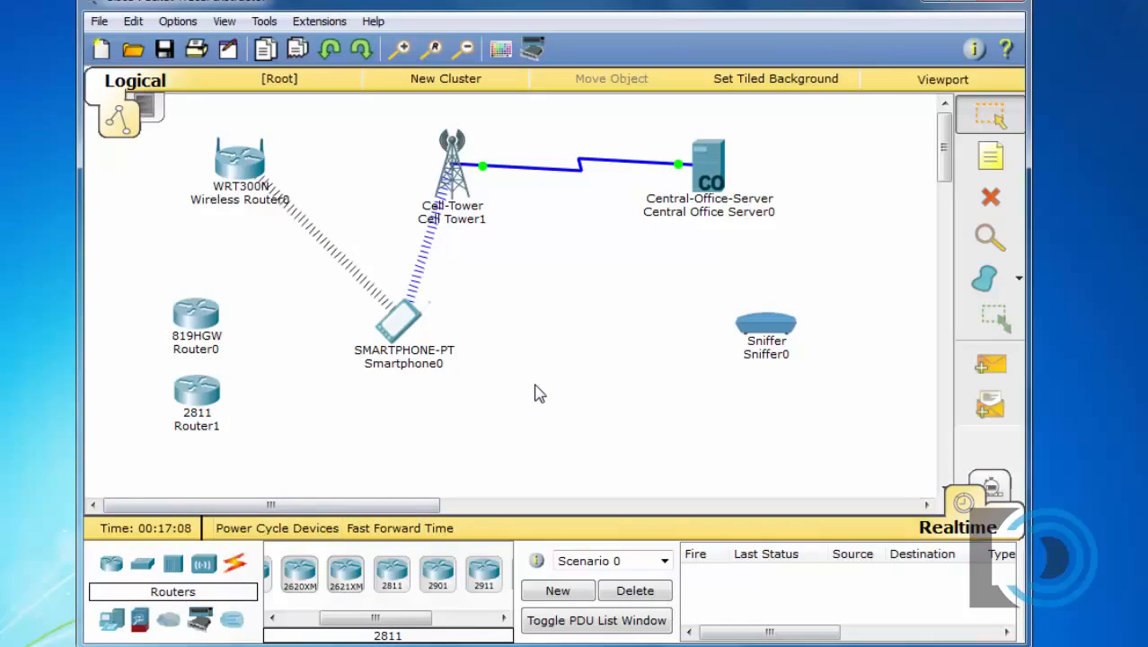
click(139, 620)
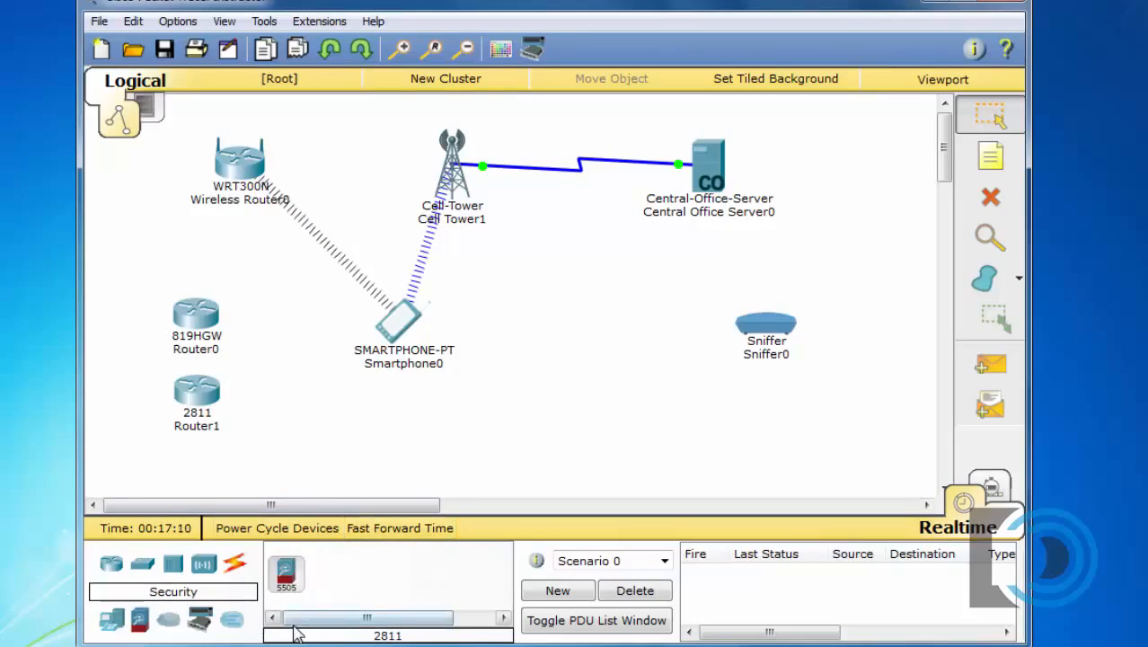
click(285, 574)
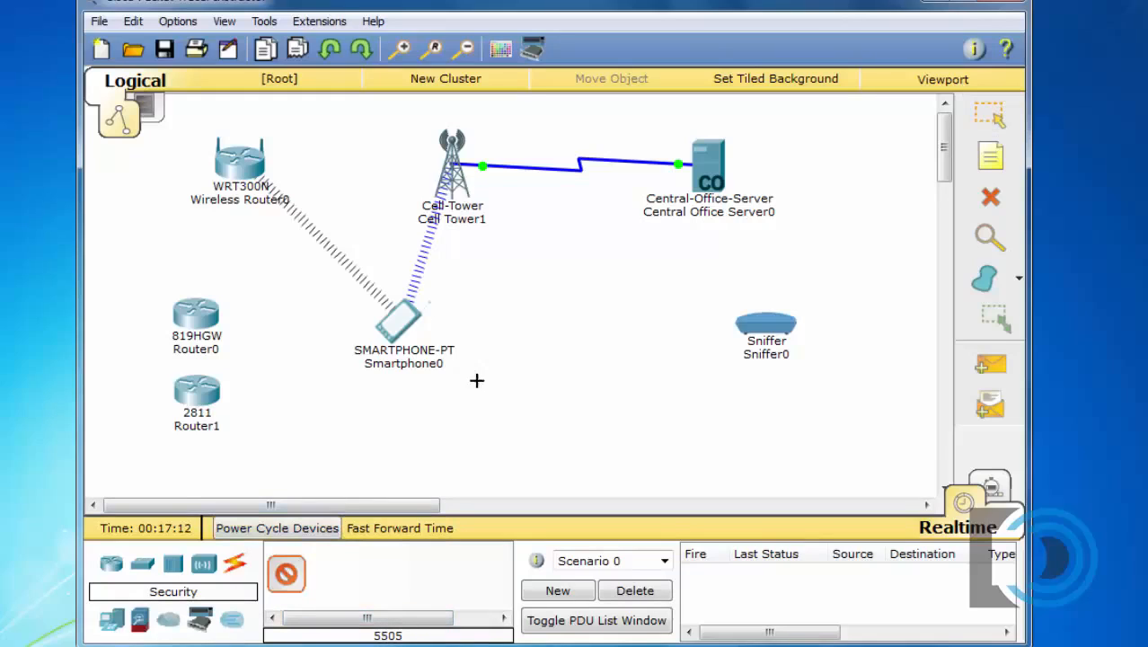
click(343, 422)
drag(338, 424, 298, 423)
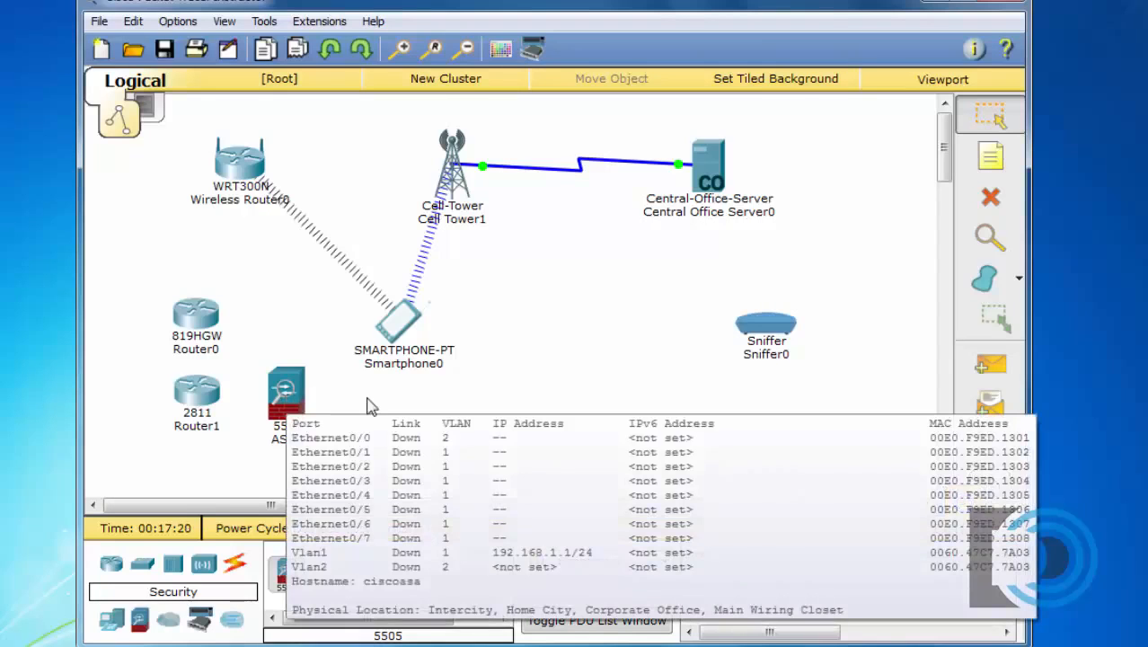
drag(291, 395, 321, 413)
drag(311, 405, 294, 403)
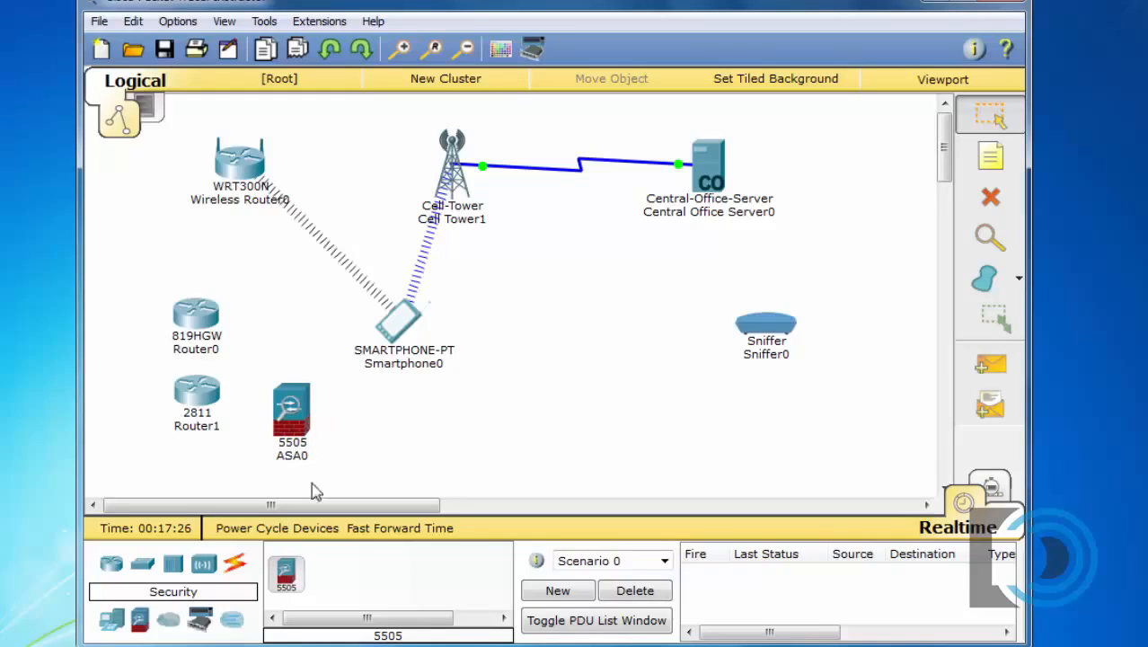
mouse_move(291, 411)
Step: Add two 2960 switches side by side, in a row with the ASA and below the smartphone
click(142, 563)
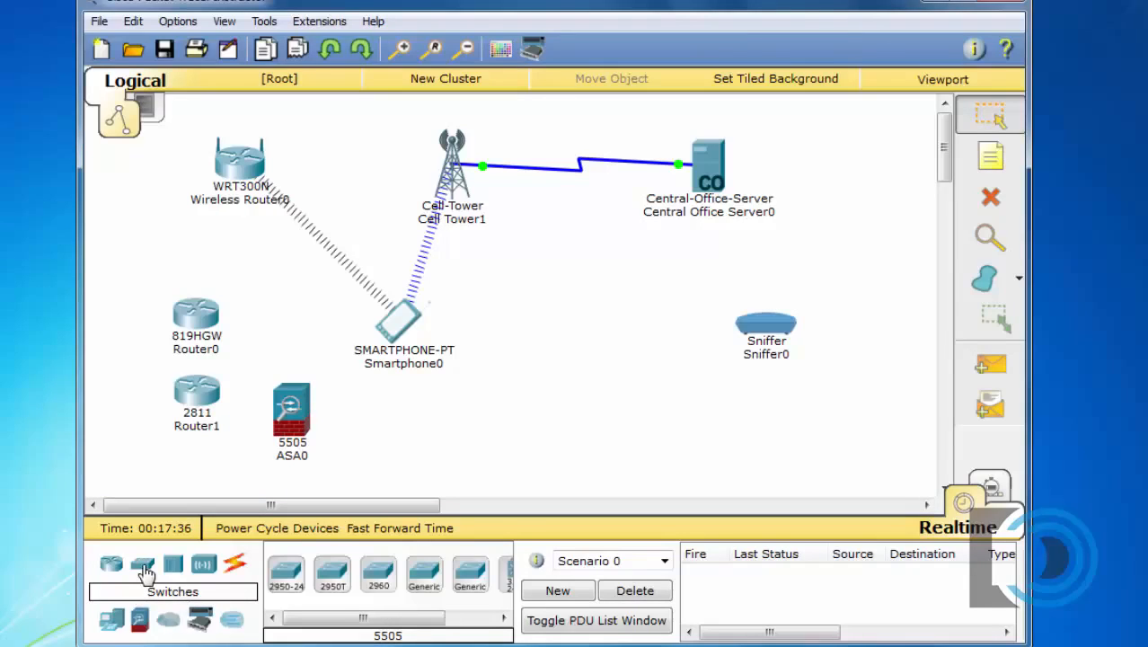
click(378, 573)
click(619, 370)
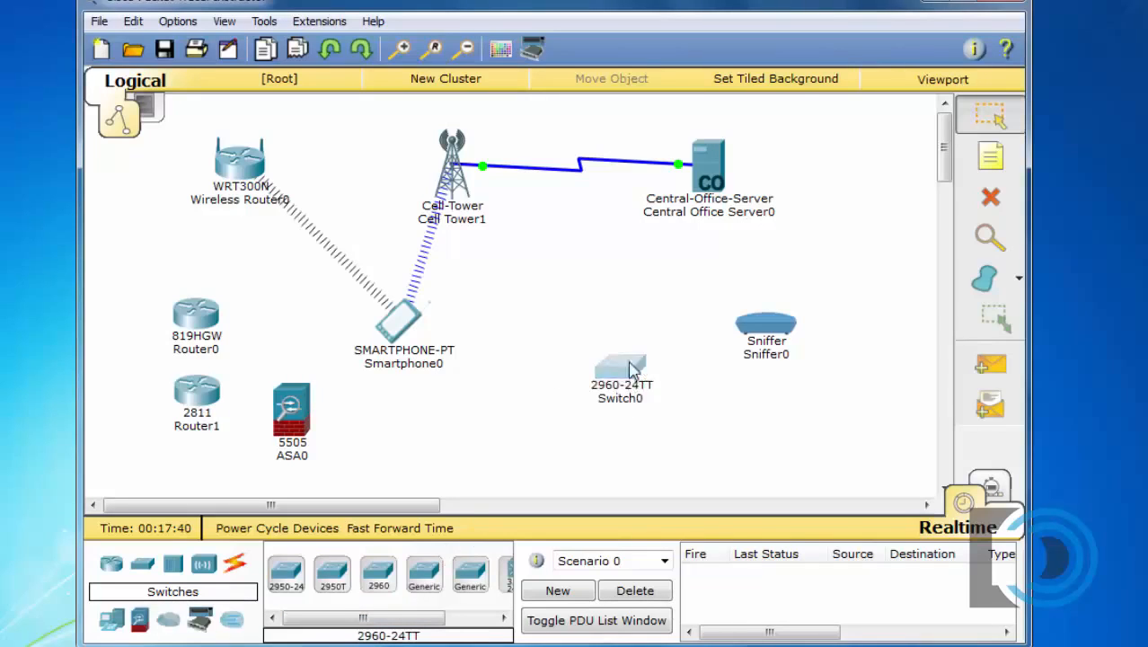
drag(636, 370, 432, 421)
click(378, 573)
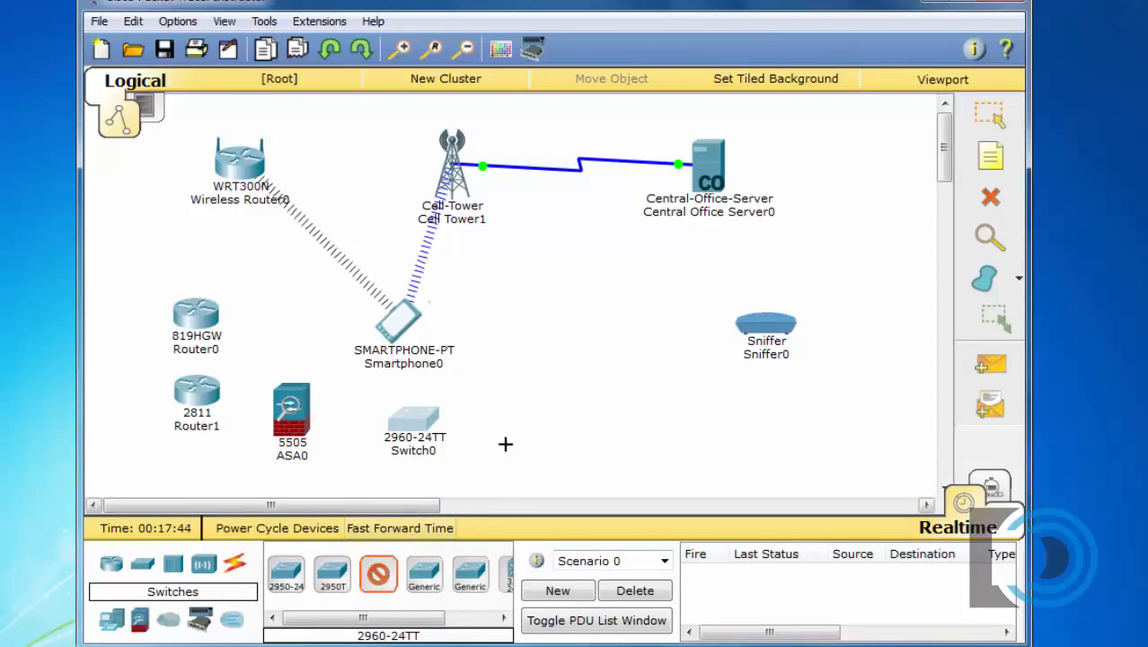
click(530, 446)
drag(530, 449, 517, 436)
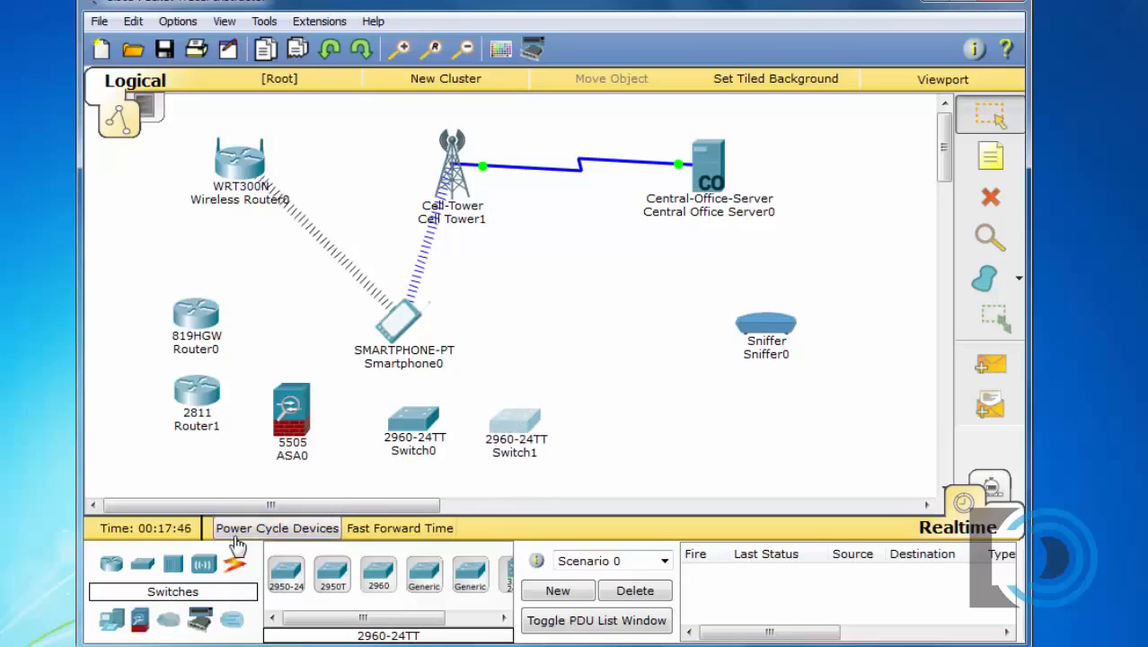
Step: Add a generic PC above the second 2960 switch, beside the smartphone
click(109, 620)
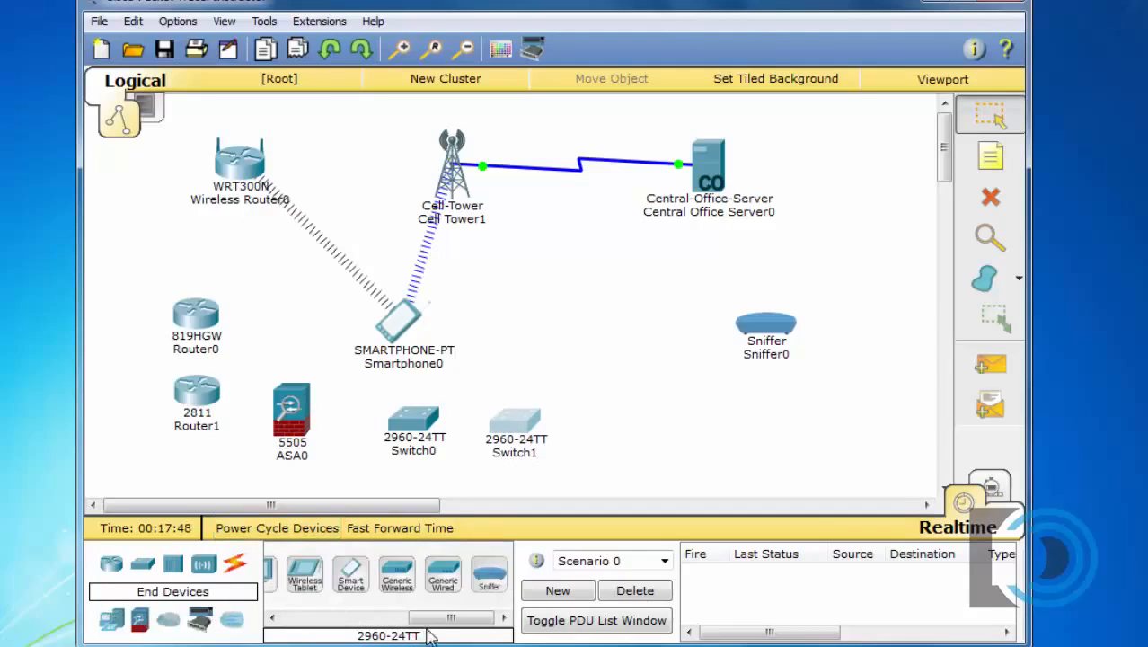
click(401, 619)
click(401, 620)
click(286, 573)
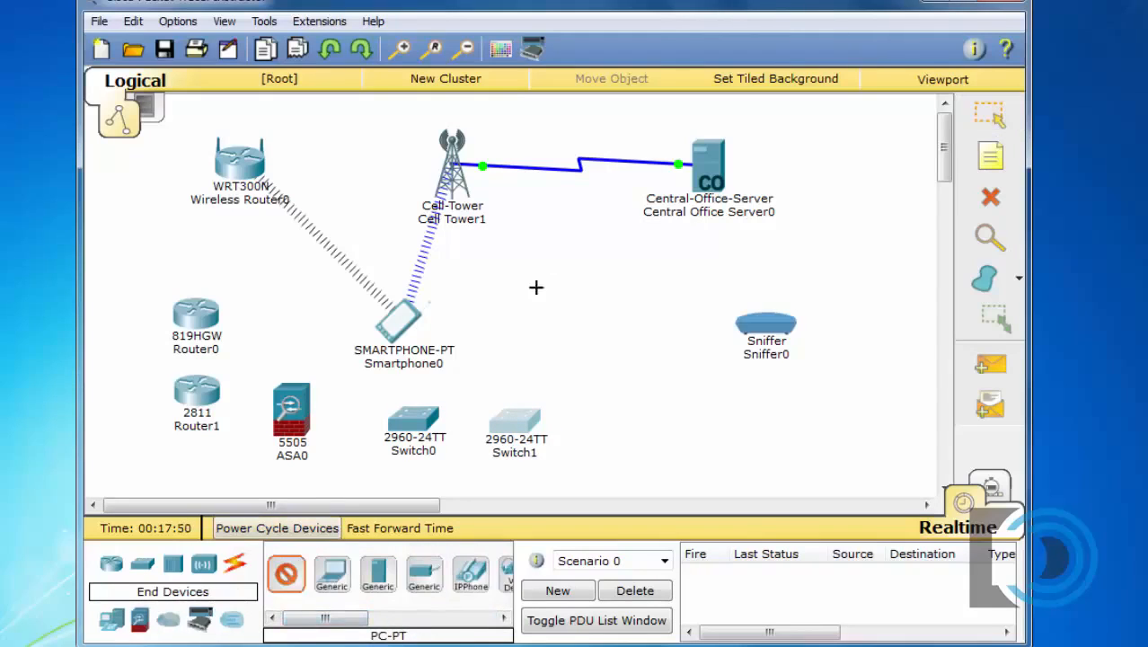
click(536, 289)
drag(539, 294, 533, 305)
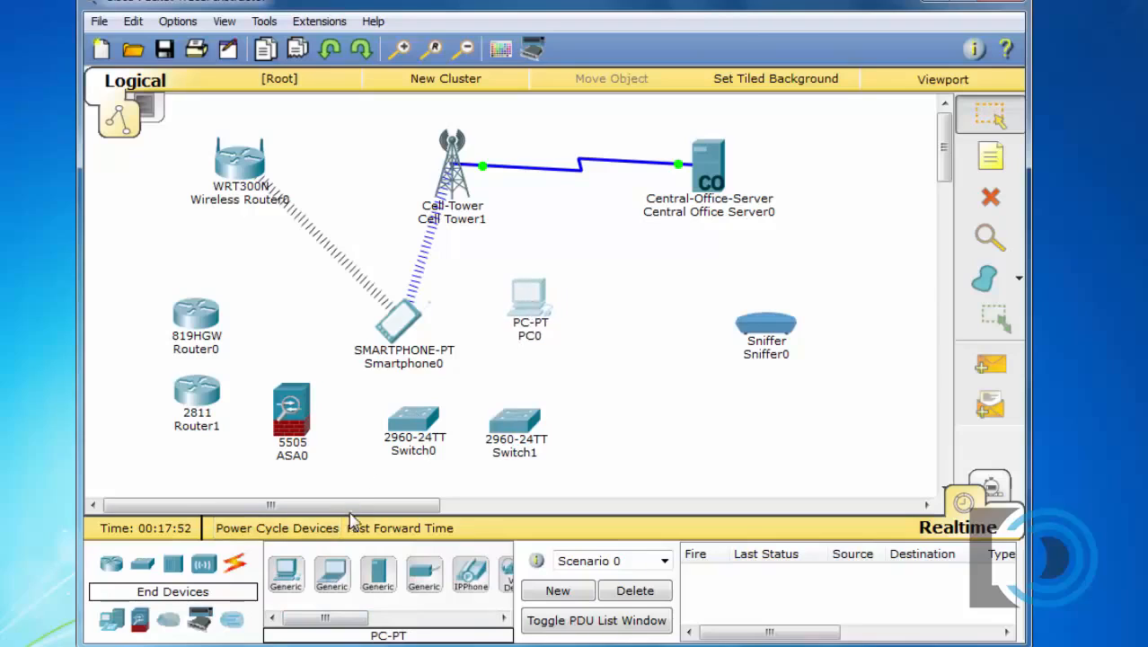
Step: Add a generic server and position it next to the PC, between the PC and the sniffer
click(377, 573)
click(623, 367)
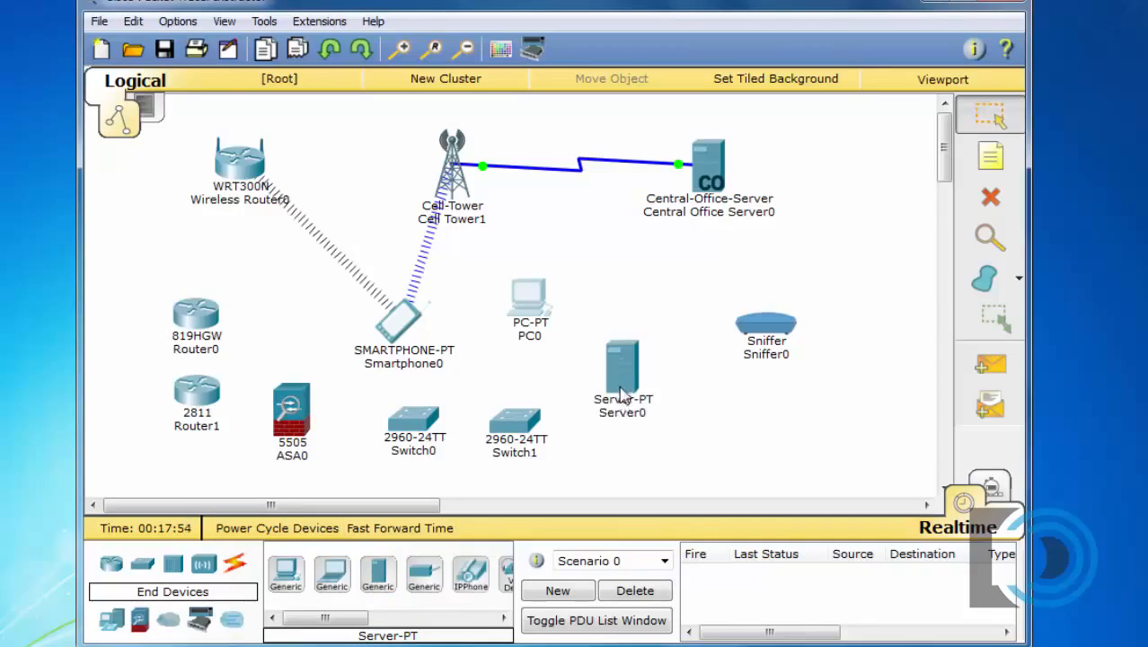
drag(620, 368, 617, 317)
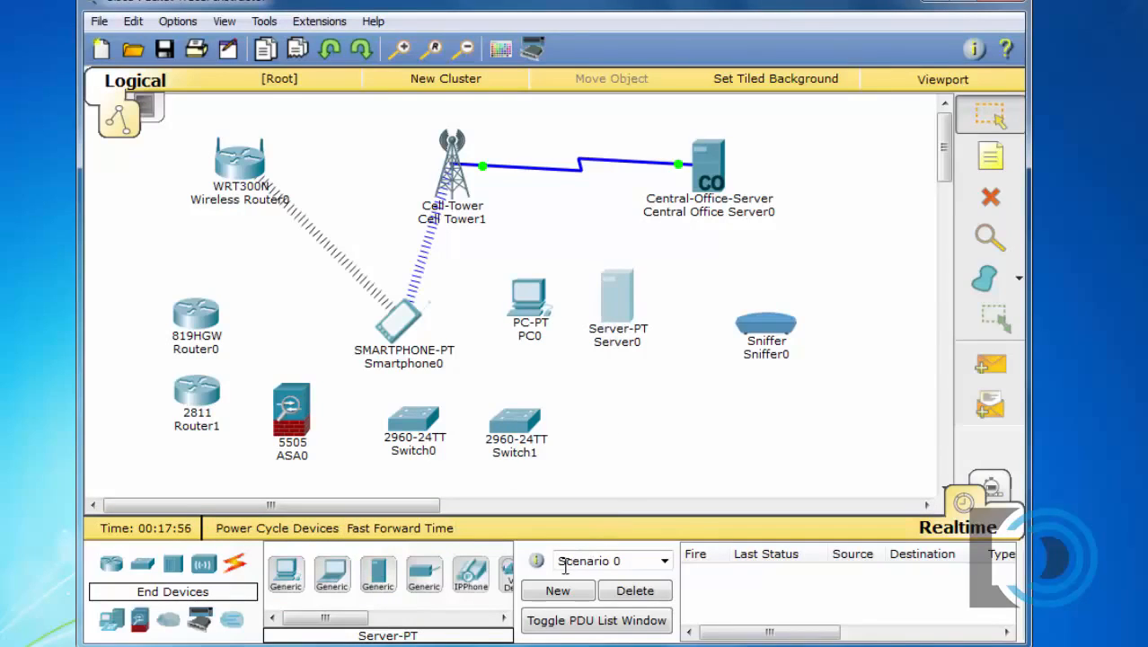
Step: Connect PC0 to Switch1 with a copper straight-through cable
click(234, 567)
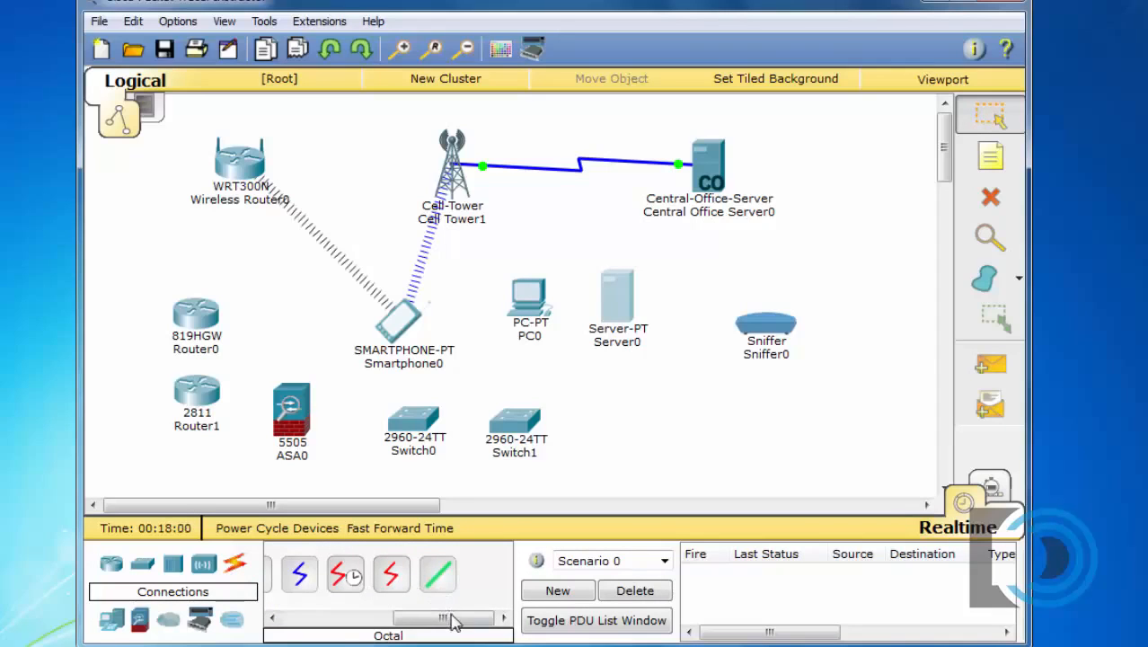
drag(446, 618, 323, 636)
click(378, 573)
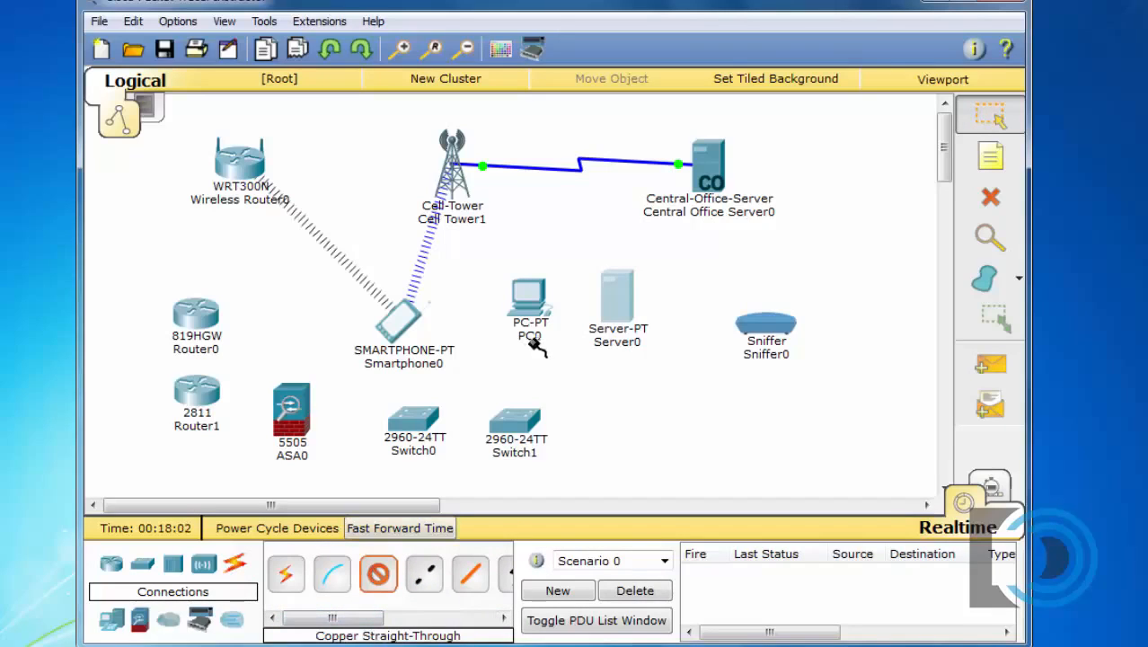
click(535, 322)
click(582, 341)
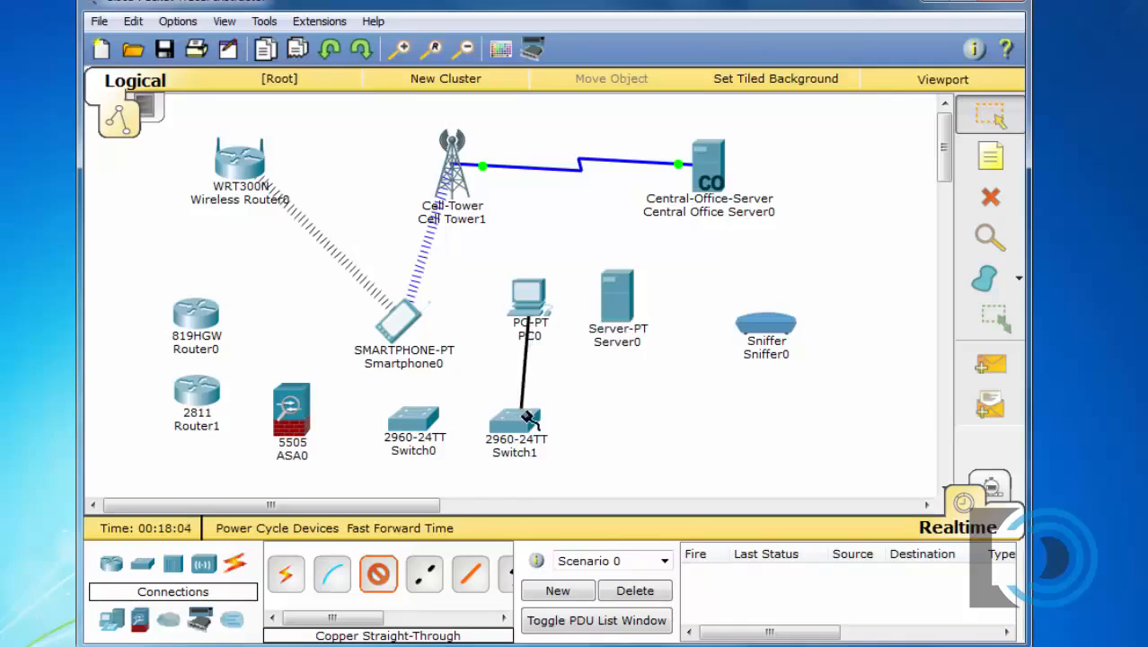
click(521, 422)
click(564, 11)
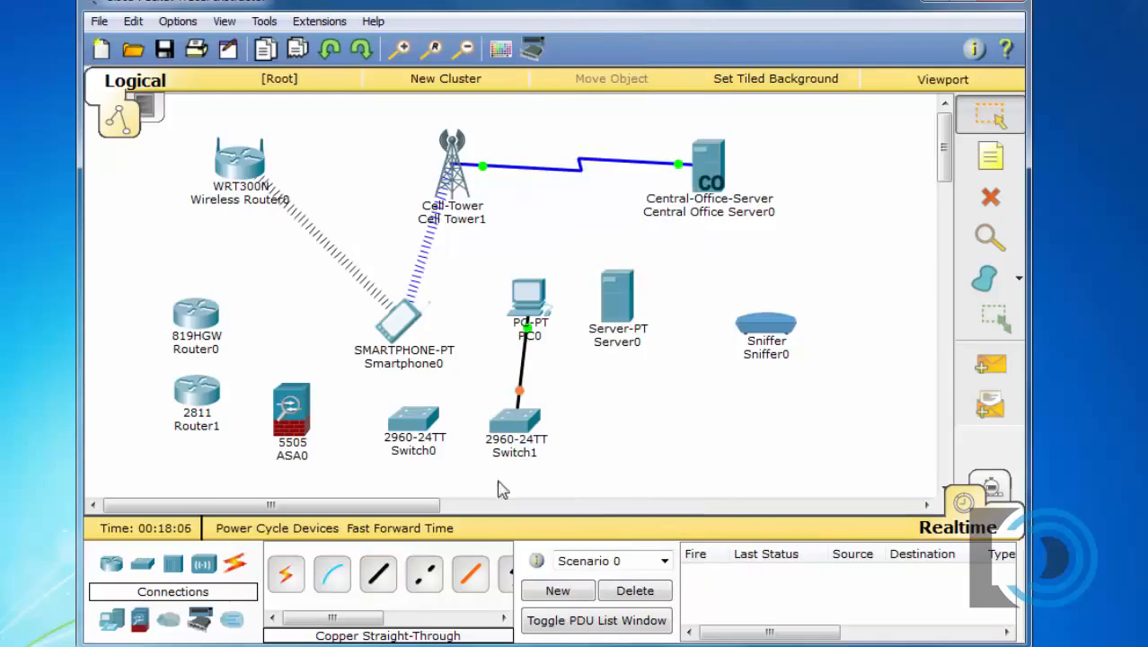
Step: Connect Server0's FastEthernet0 to Switch1's FastEthernet0/10 with a copper straight-through cable, and move the PC slightly farther from the server
click(378, 573)
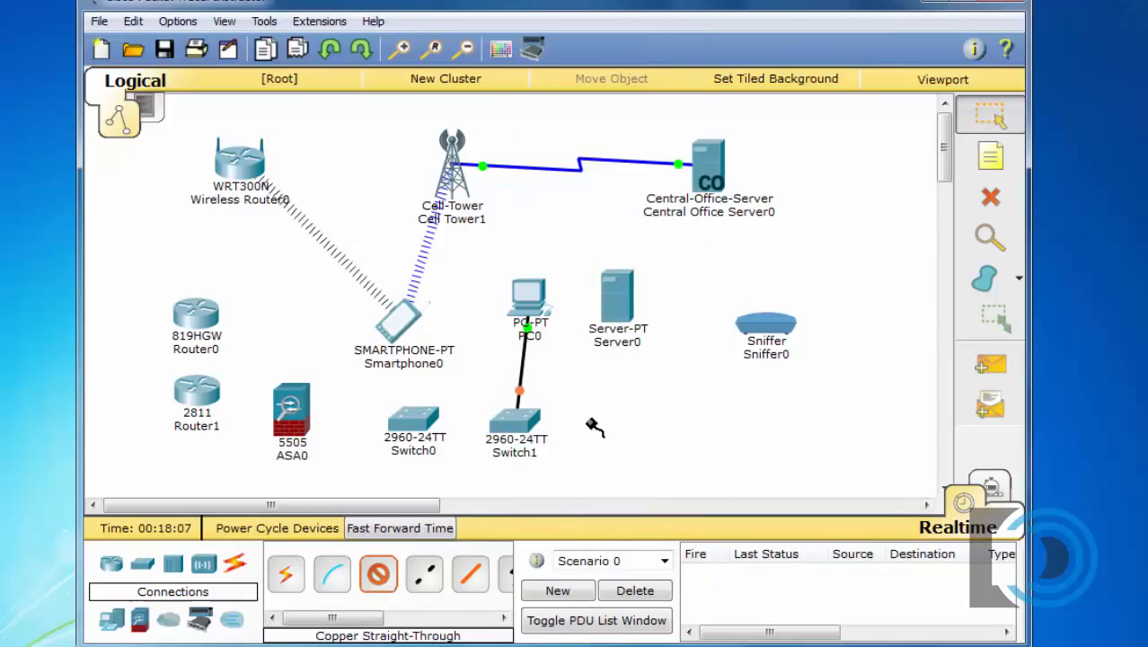
click(617, 313)
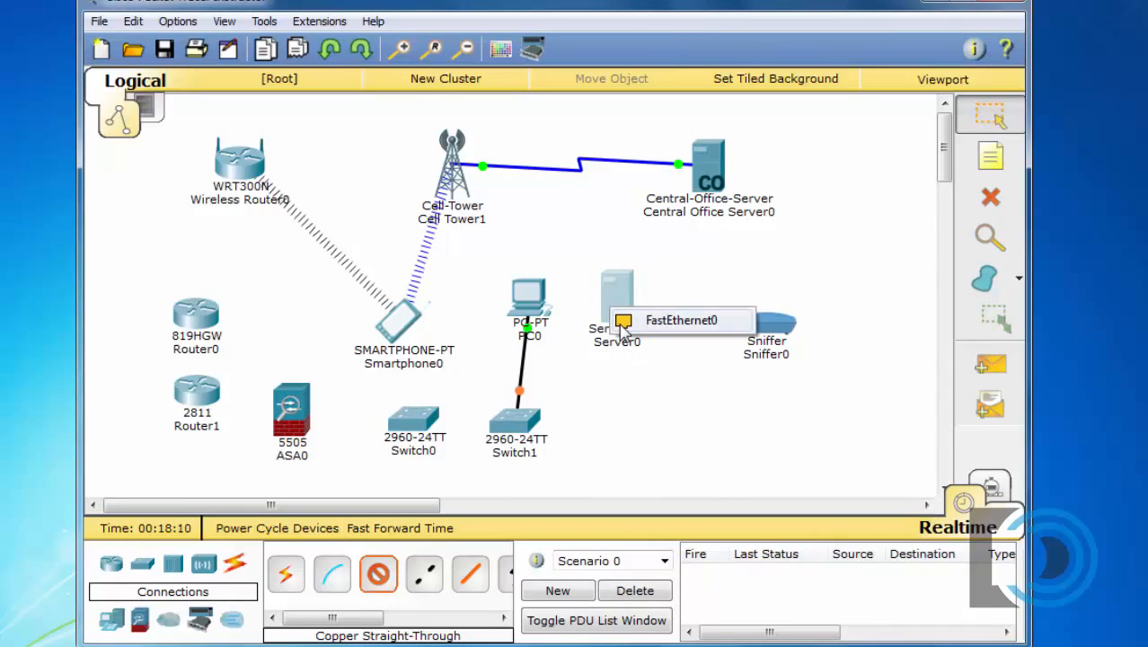
click(660, 321)
click(516, 420)
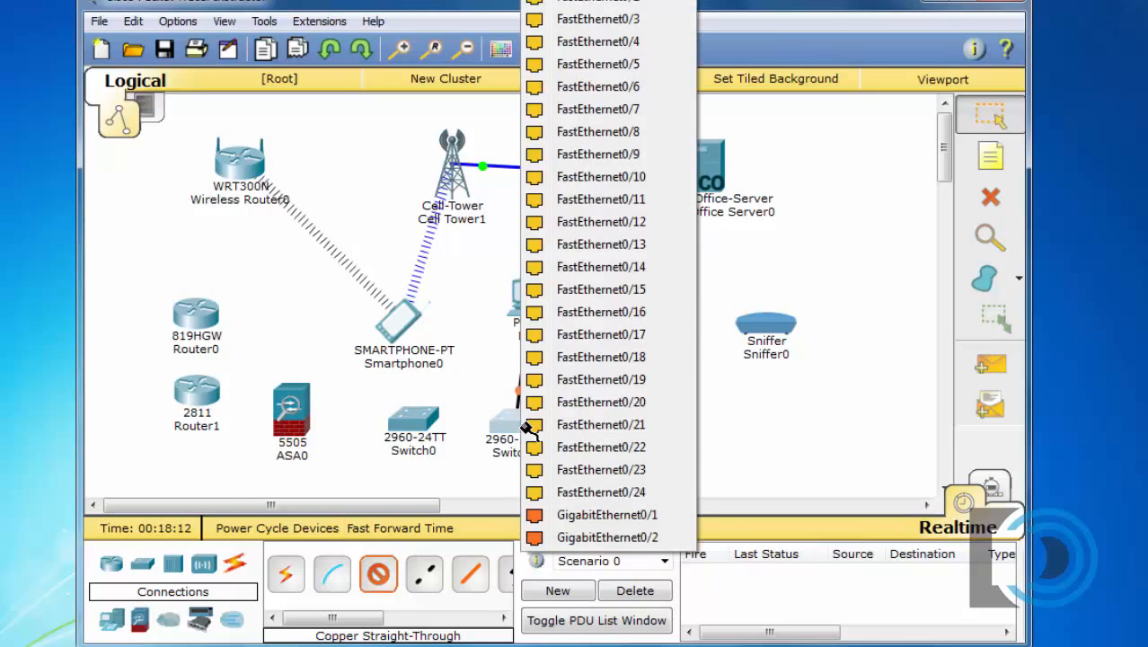
click(597, 177)
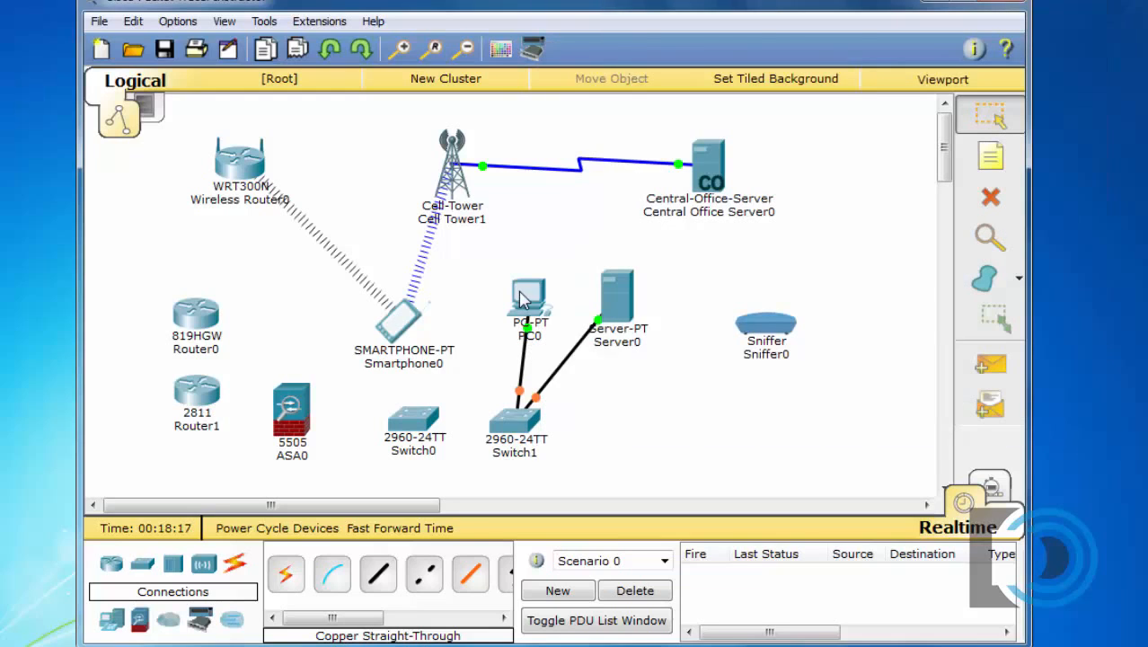
drag(521, 298, 502, 294)
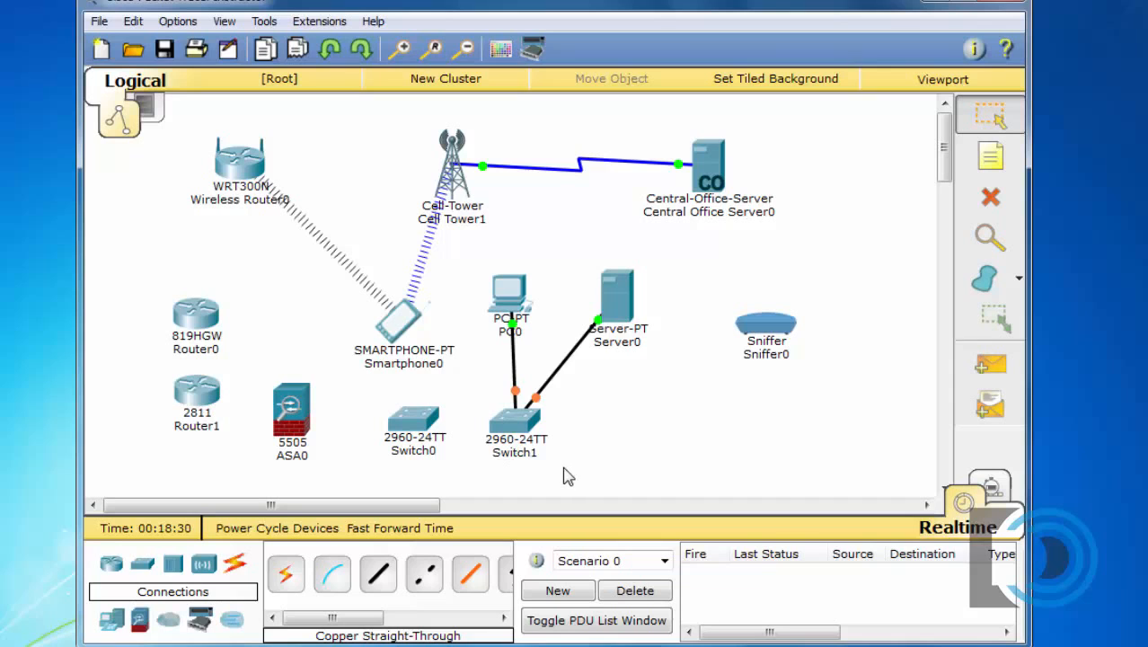
Step: Review the files in Server0's TFTP service, highlight c2960-lanbasek9-mz.150-2.SE4.bin, and nudge the server slightly in the topology
click(617, 303)
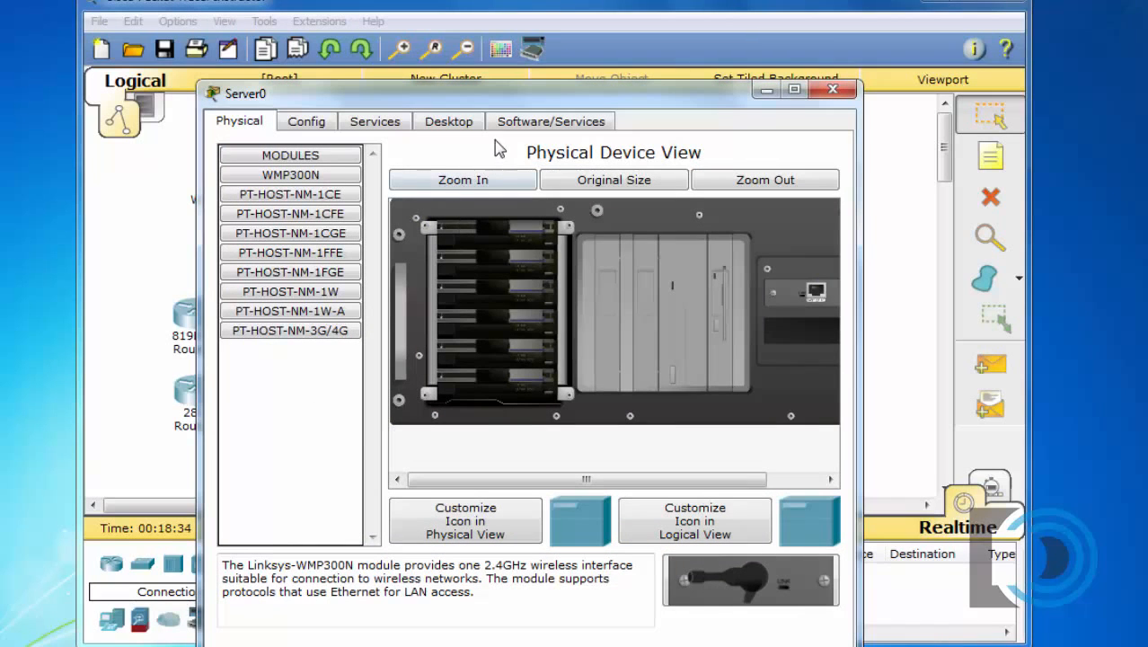
click(375, 123)
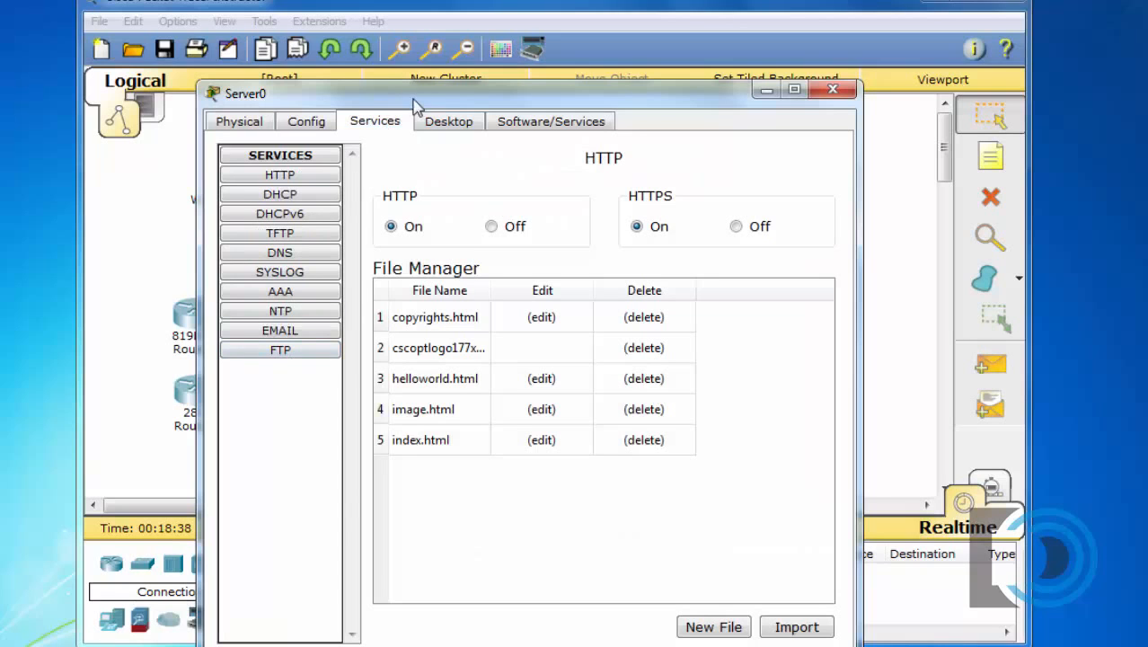
drag(414, 102, 404, 54)
click(300, 186)
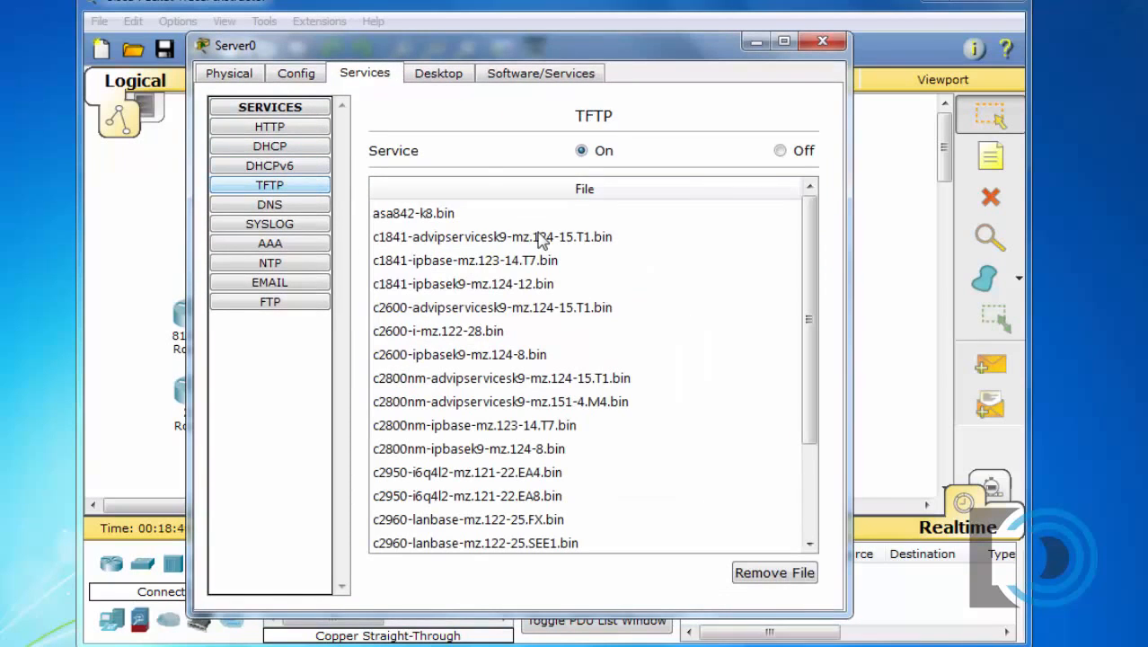
drag(808, 220, 811, 330)
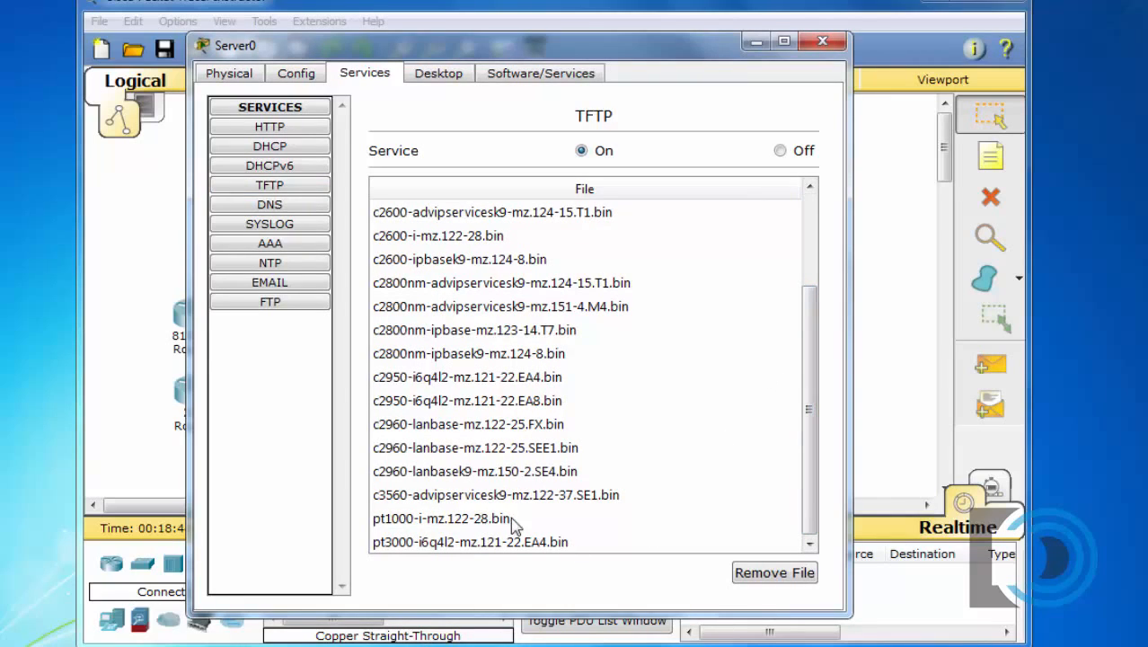
click(472, 476)
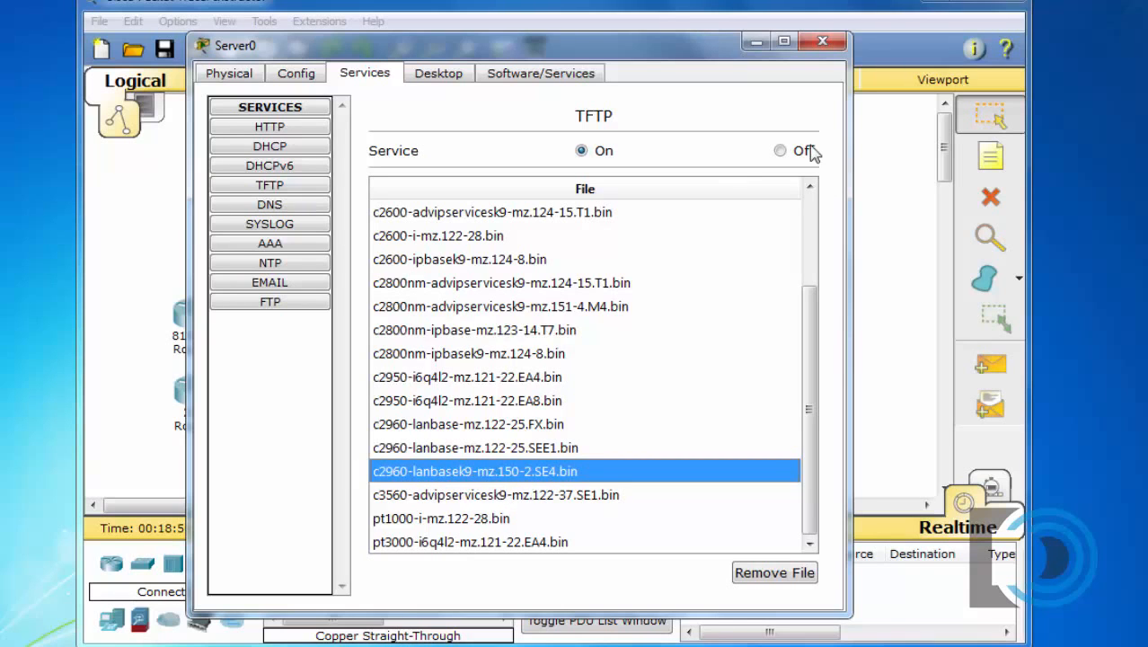
click(821, 41)
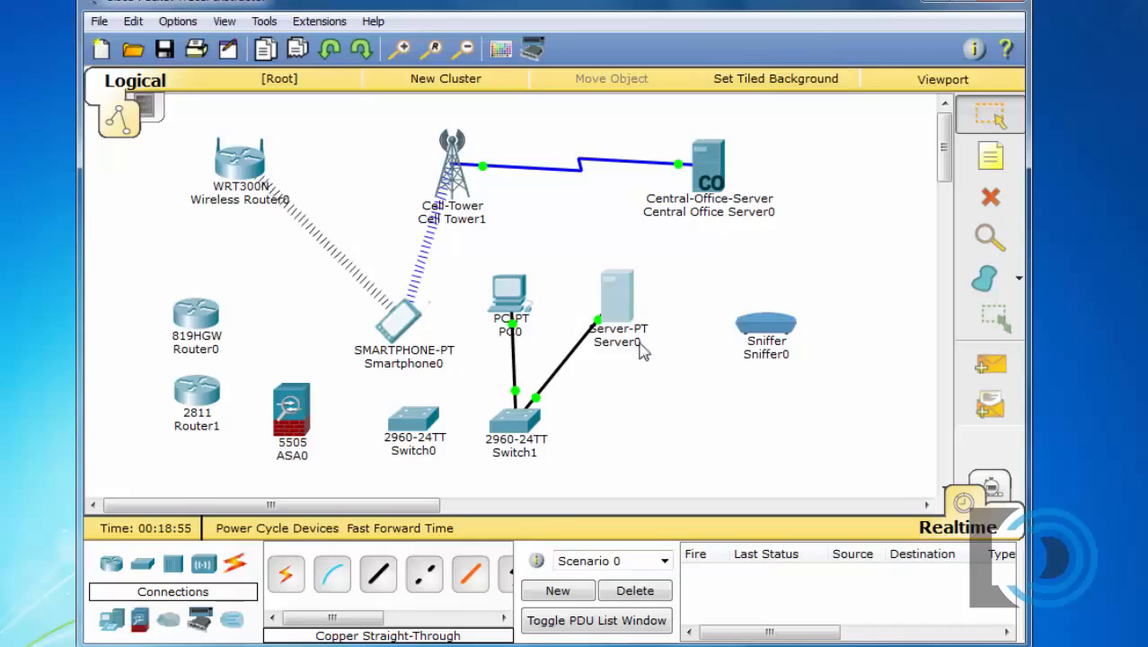
drag(623, 305, 626, 300)
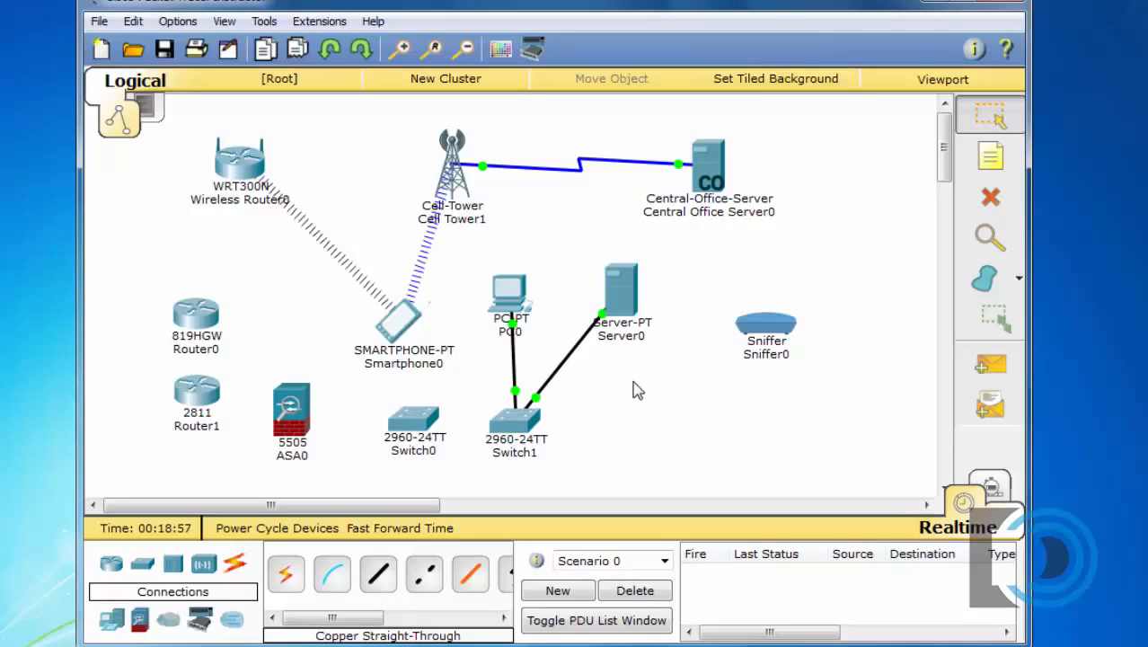
Step: Examine Server0's service settings, including DHCPv6, TFTP, Syslog and AAA, ending on the HTTP file list
click(619, 294)
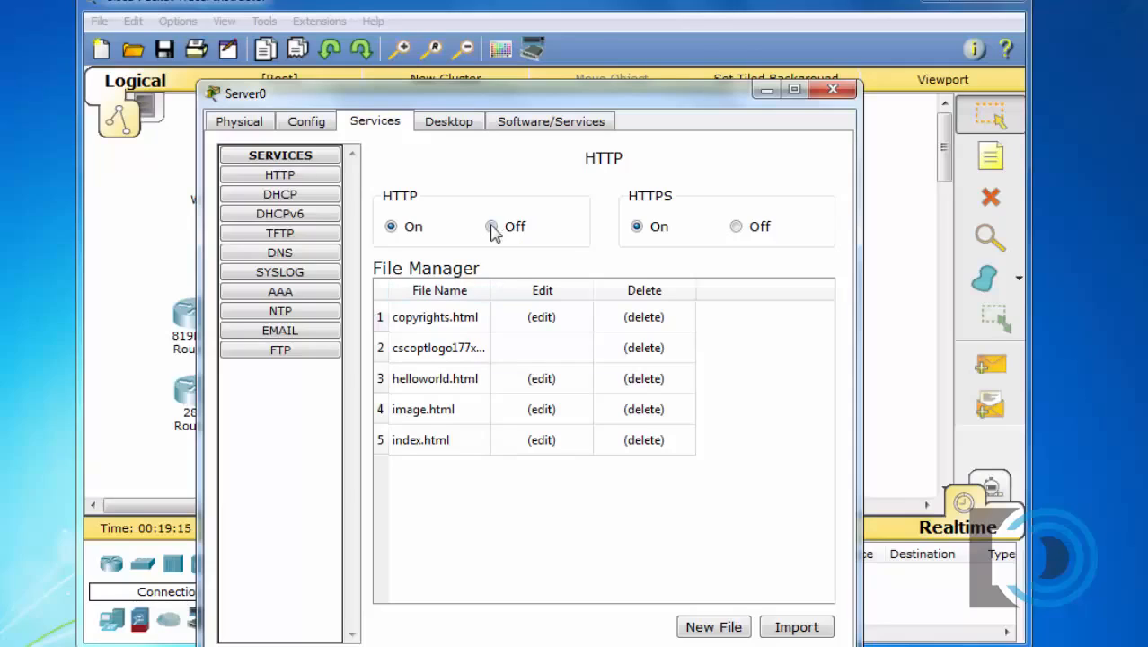
click(318, 221)
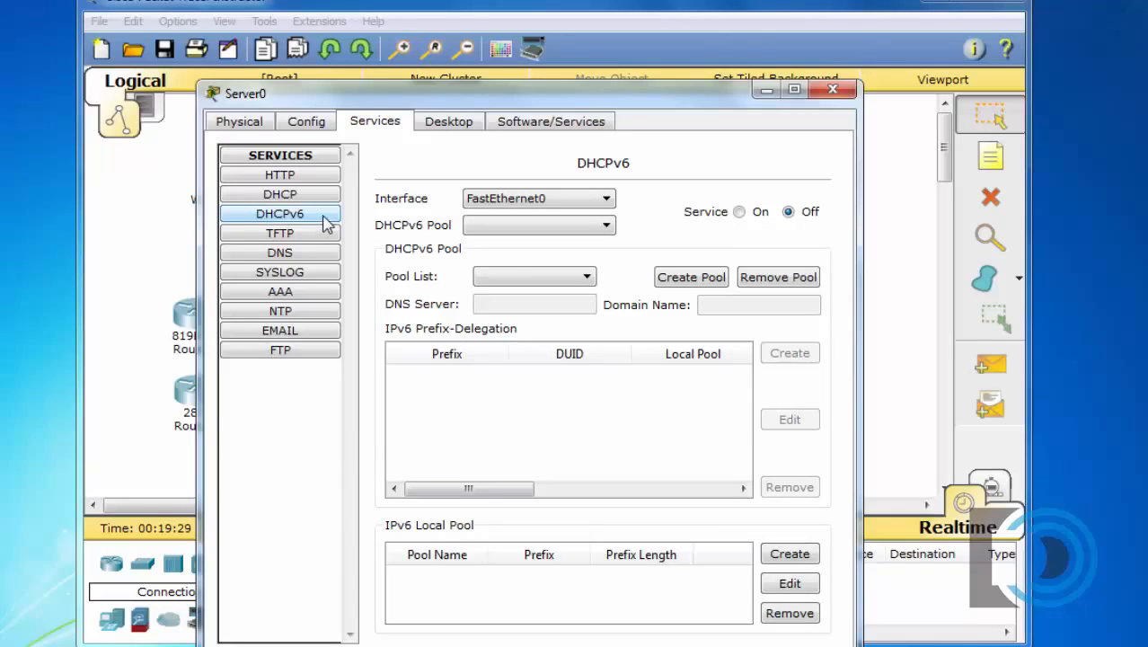
click(320, 237)
click(313, 278)
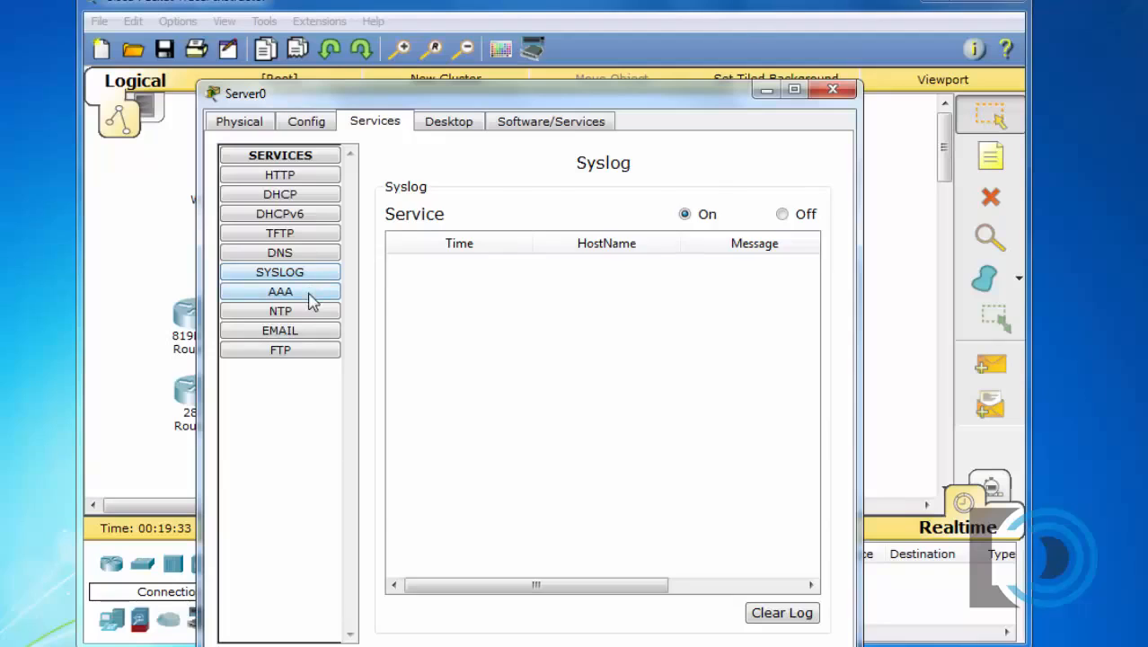
click(310, 294)
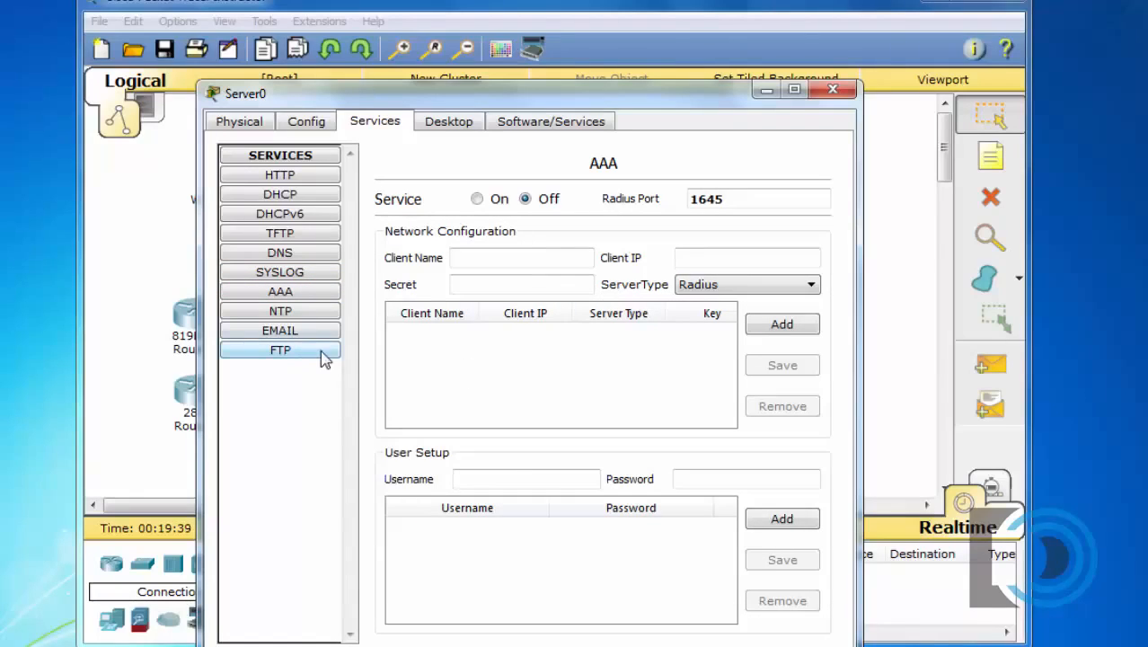
click(281, 178)
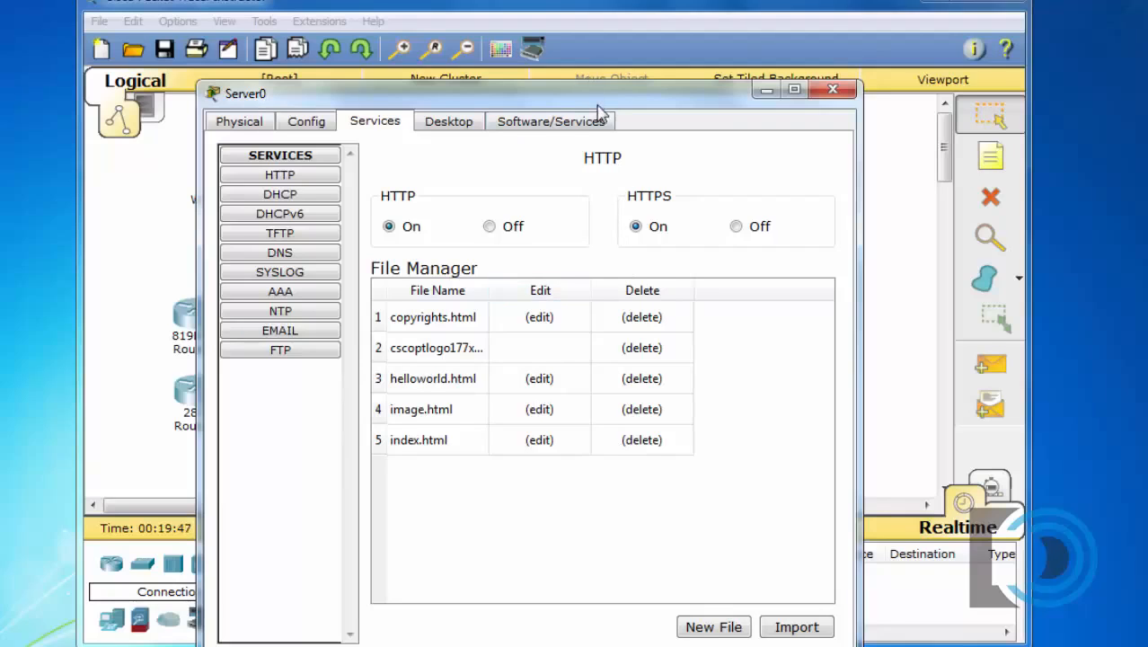
drag(599, 107, 572, 70)
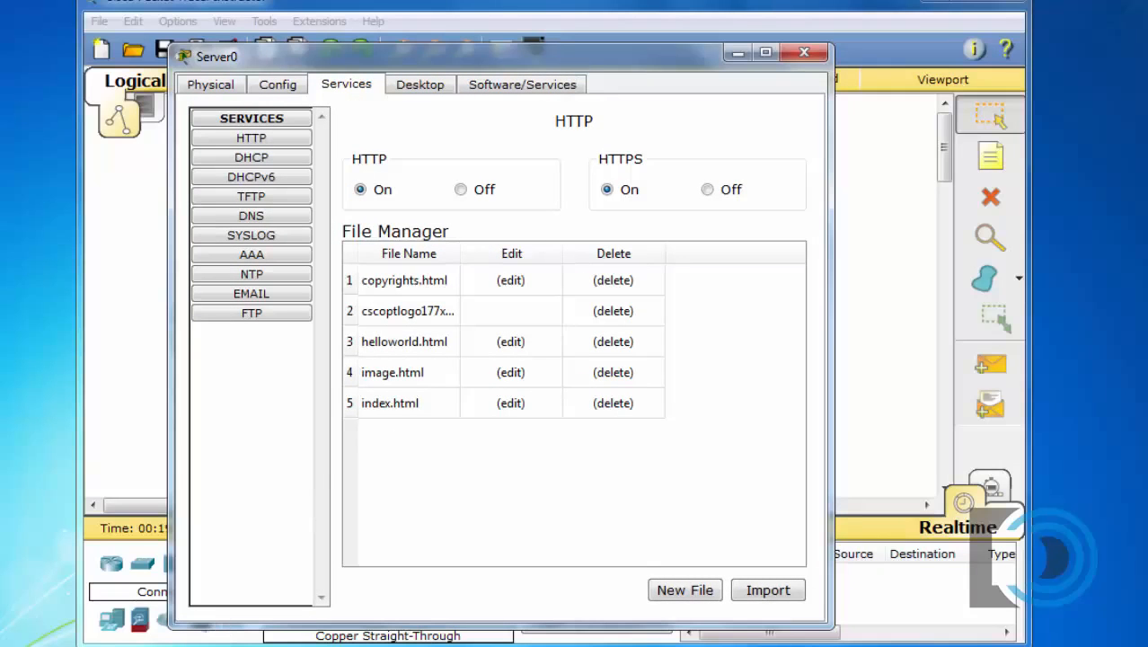
Step: Switch to the Asteroids demo topology and load 192.168.1.250/asteroids.html in the web browser of the PC 192.168.1.100
mouse_move(294, 645)
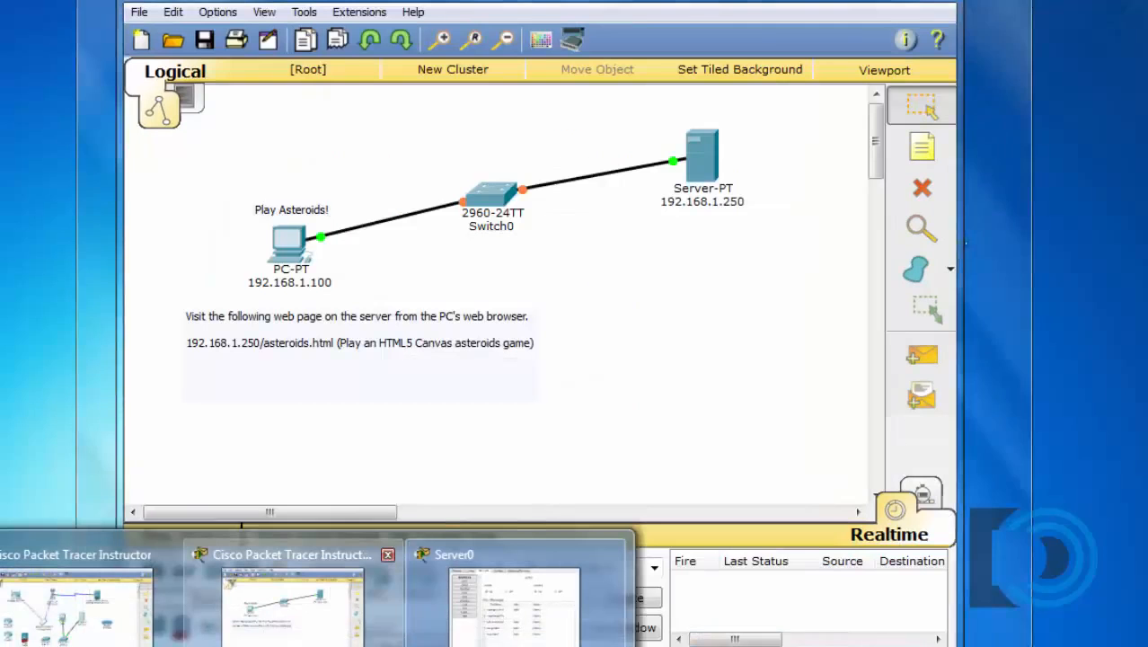
click(293, 597)
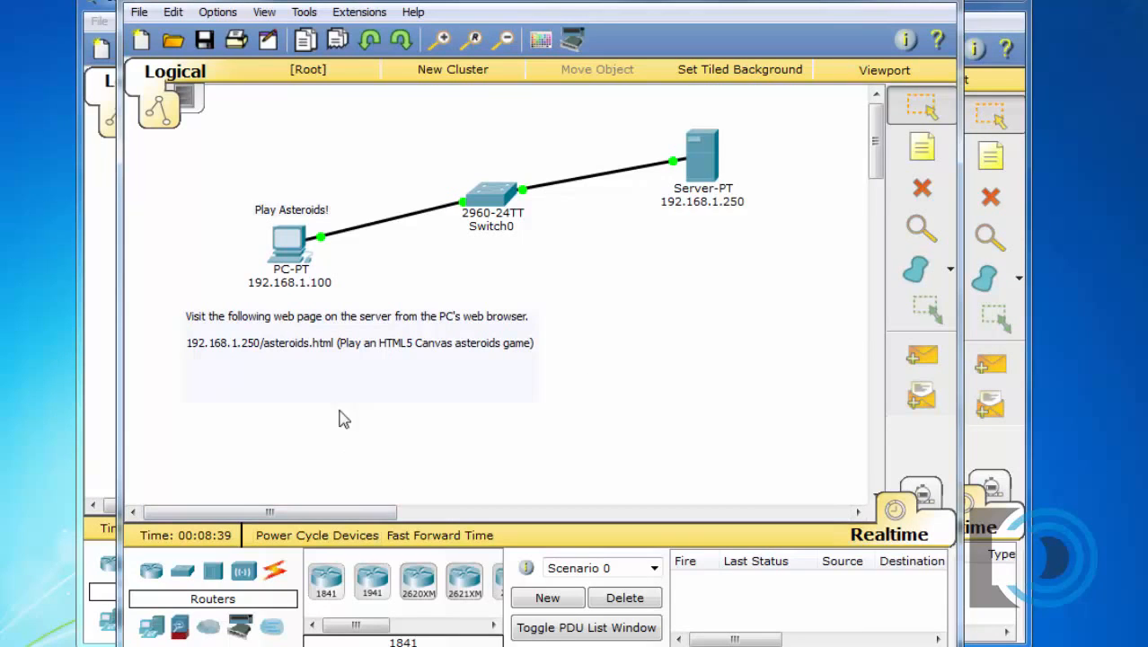
click(293, 254)
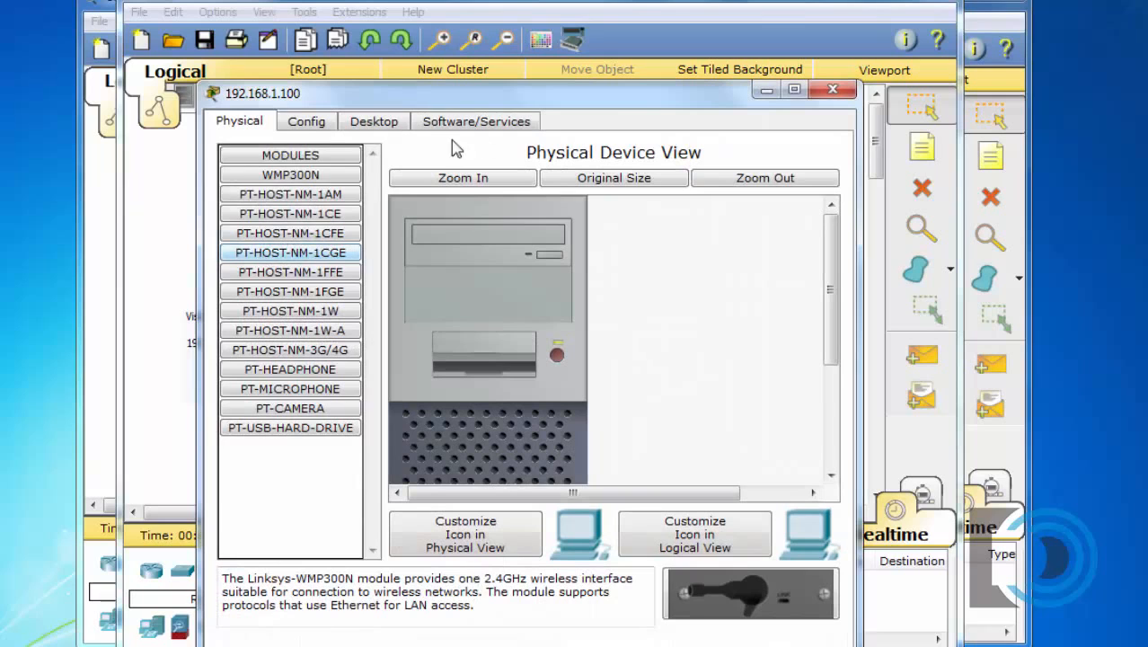
click(373, 121)
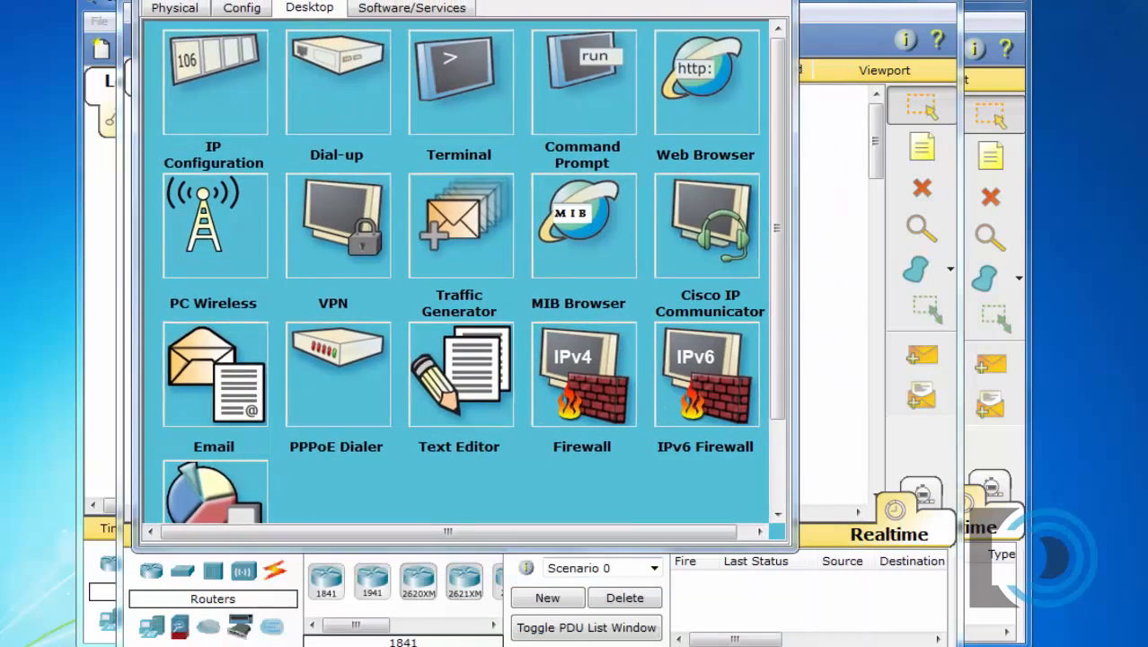
click(698, 81)
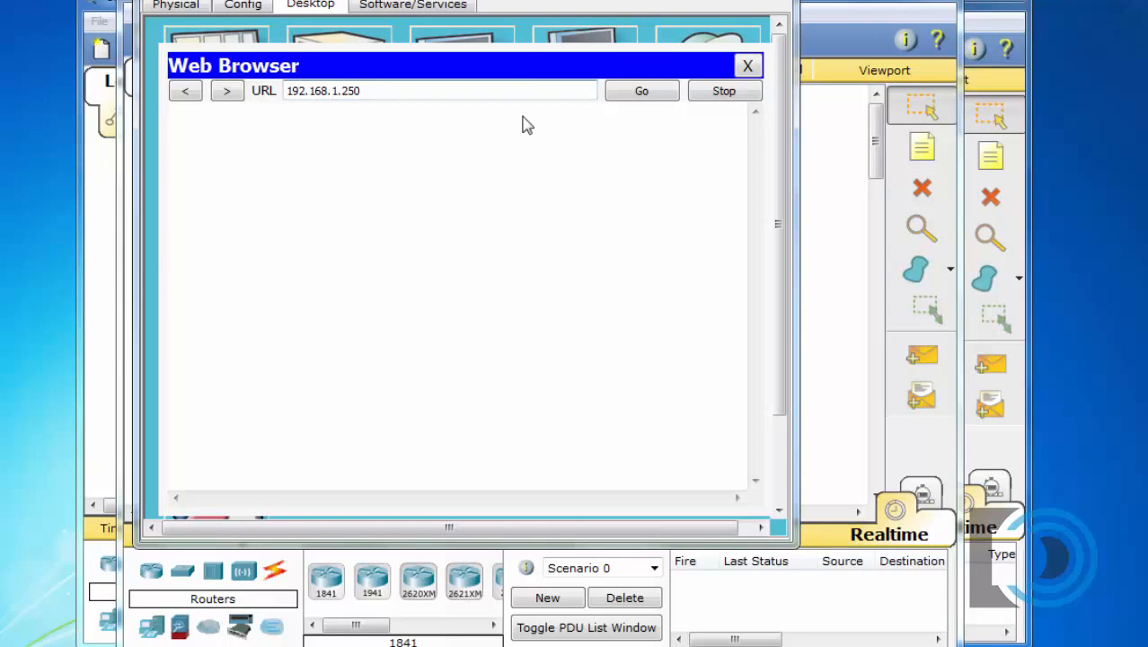
mouse_move(549, 5)
mouse_down()
mouse_move(537, 205)
mouse_move(568, 295)
mouse_move(559, 389)
mouse_move(625, 162)
mouse_move(567, 19)
mouse_up()
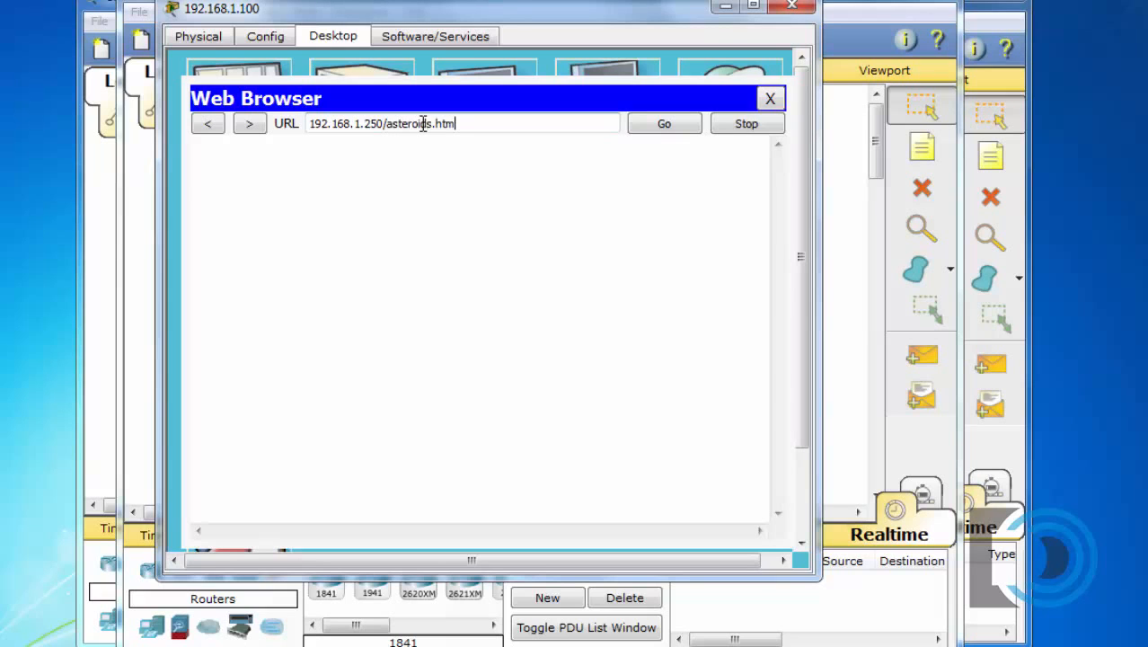
click(663, 123)
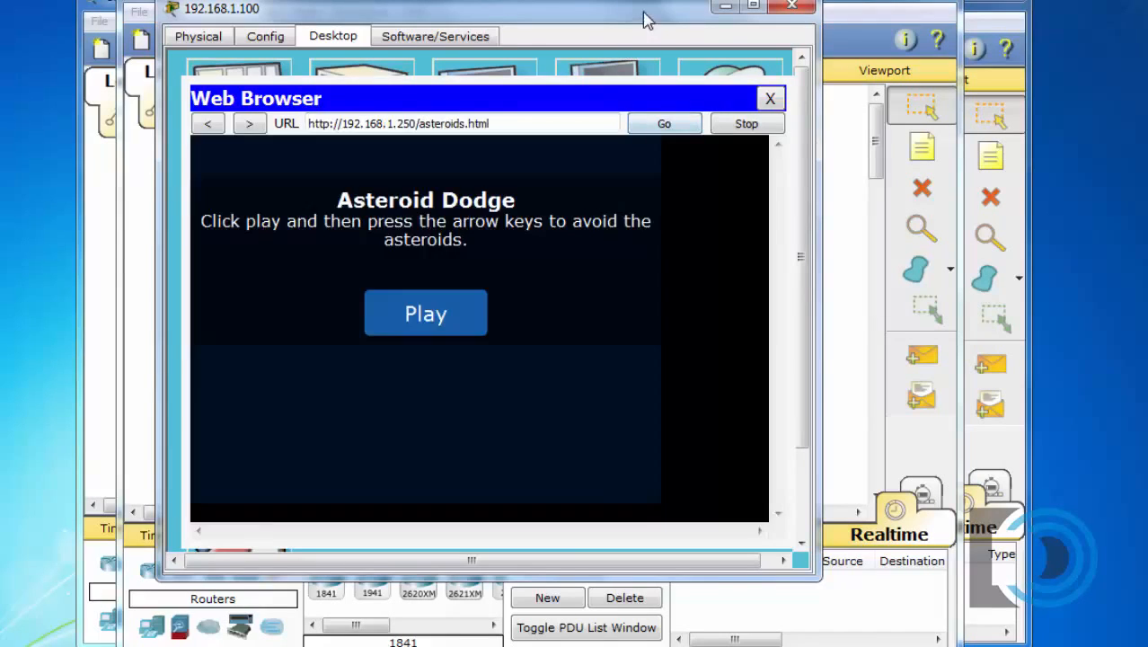
Step: Enlarge the PC's window and play a round of Asteroid Dodge, steering the ship around the asteroids
drag(646, 19, 608, 3)
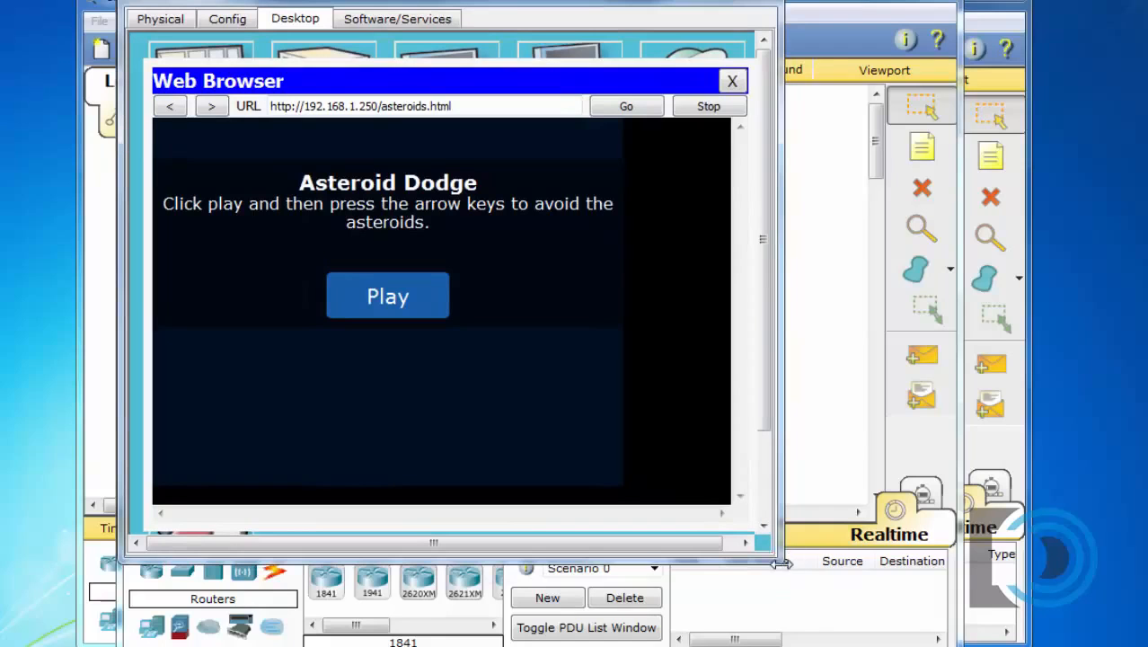
drag(779, 563, 848, 611)
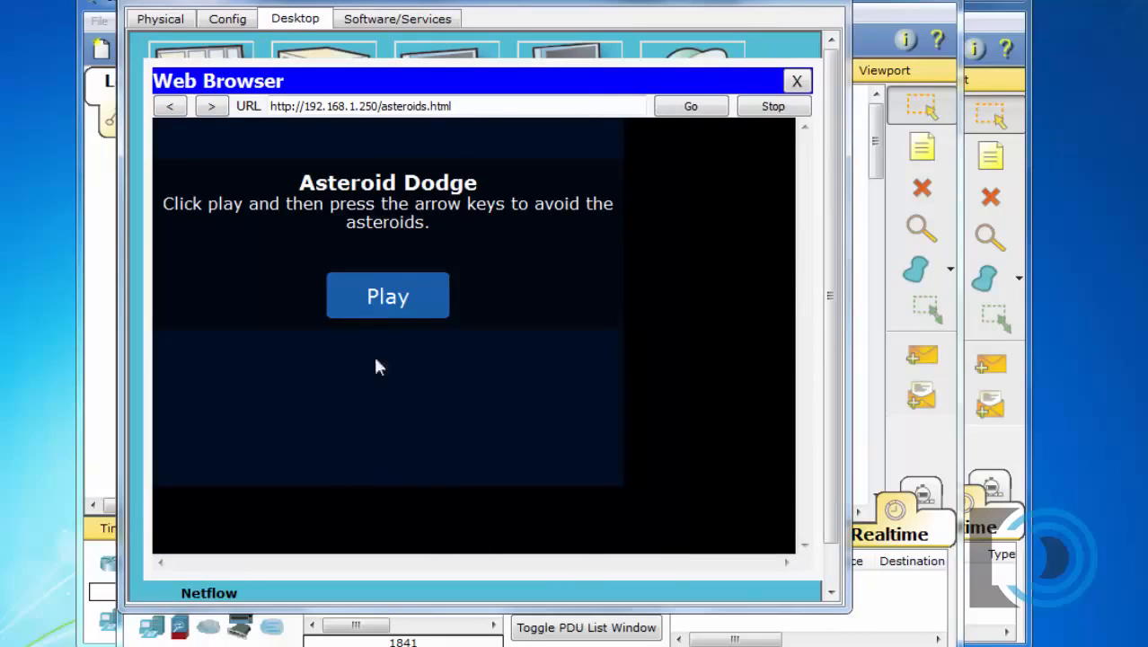
click(394, 305)
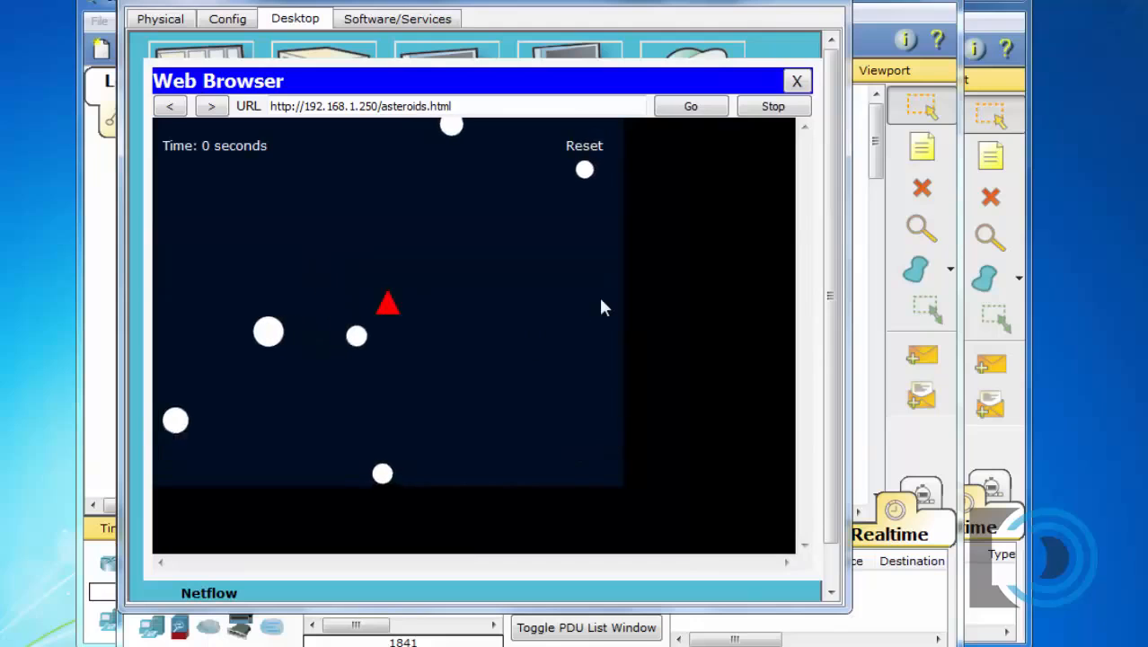
key(Left)
key(Up)
key(Left)
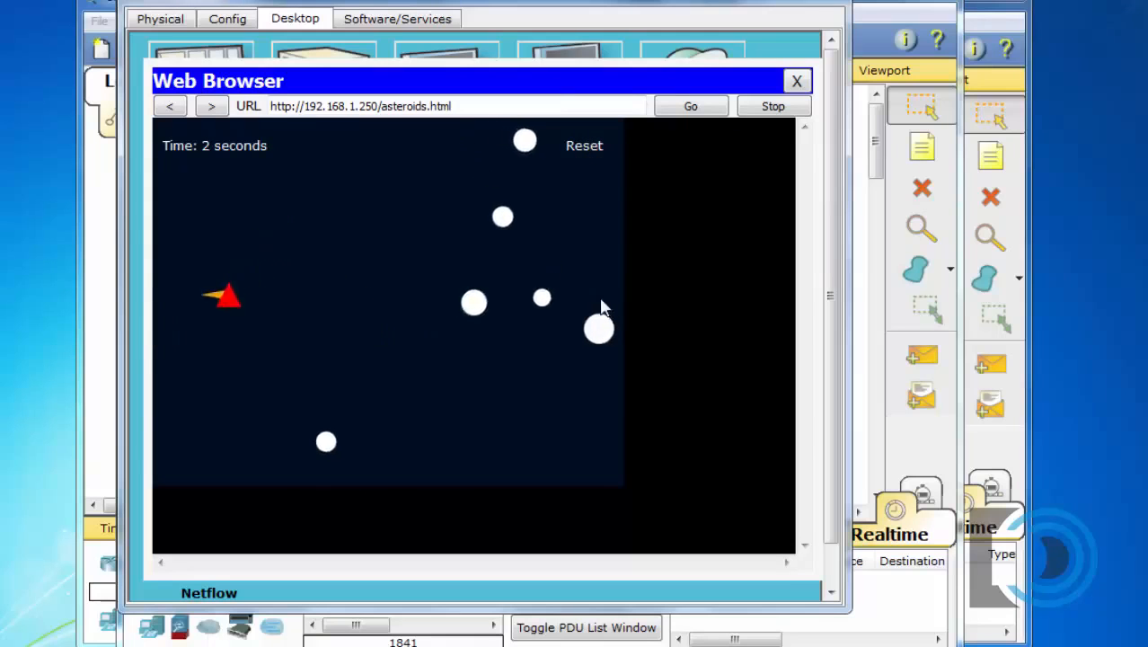
key(Up)
key(Right)
key(Up)
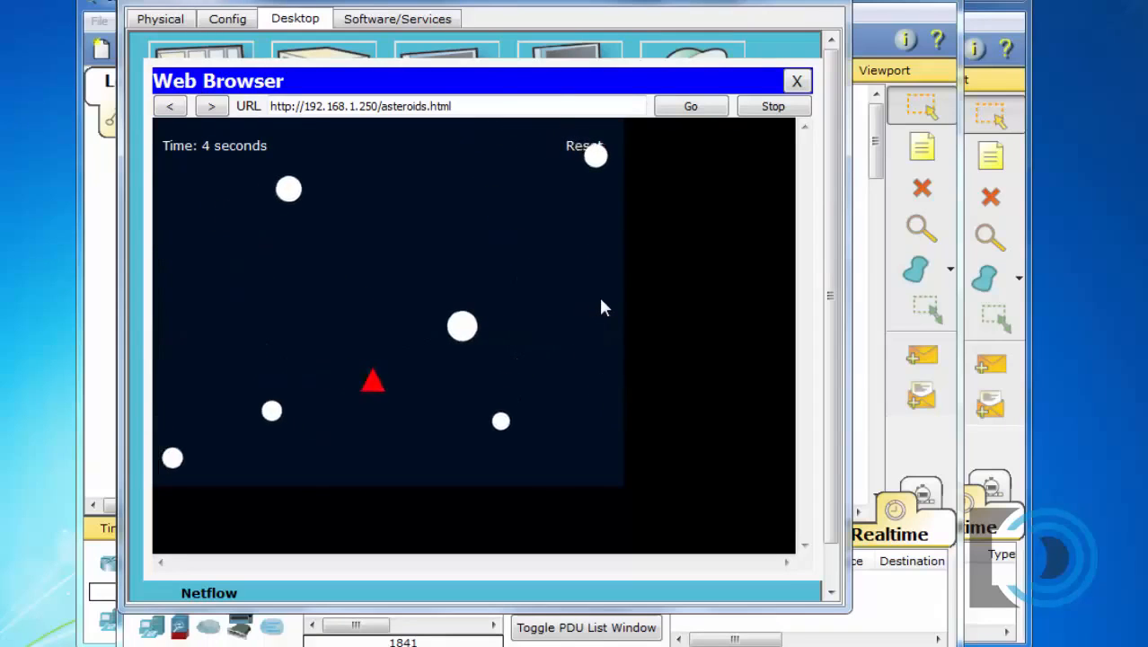
key(Up)
key(Left)
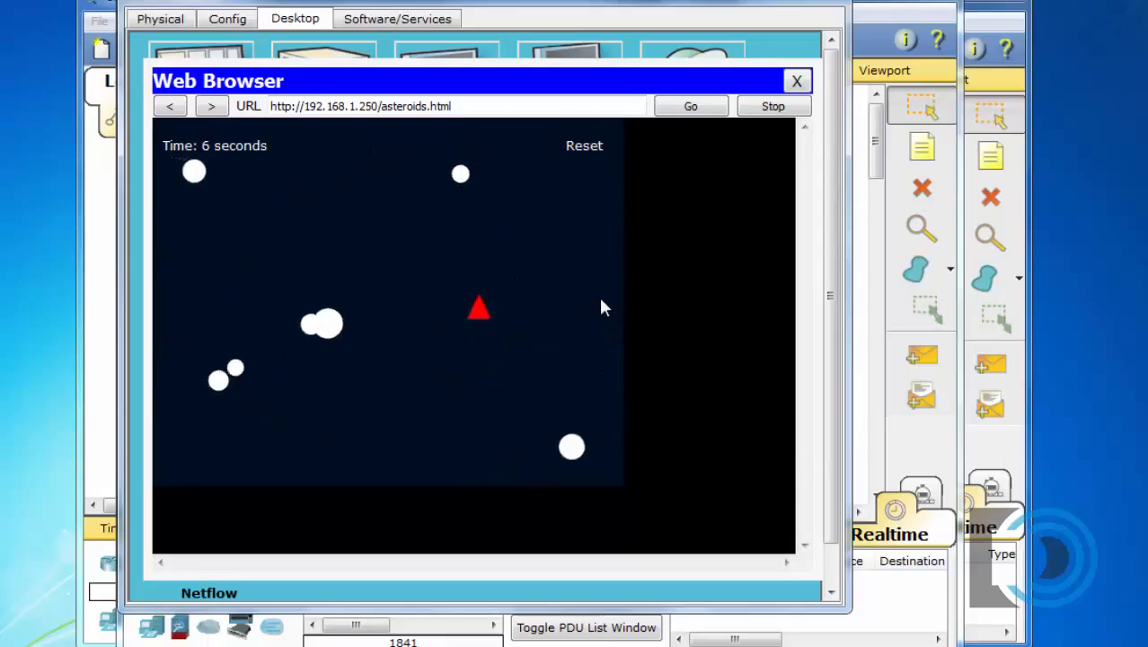
key(Down)
key(Right)
key(Up)
key(Down)
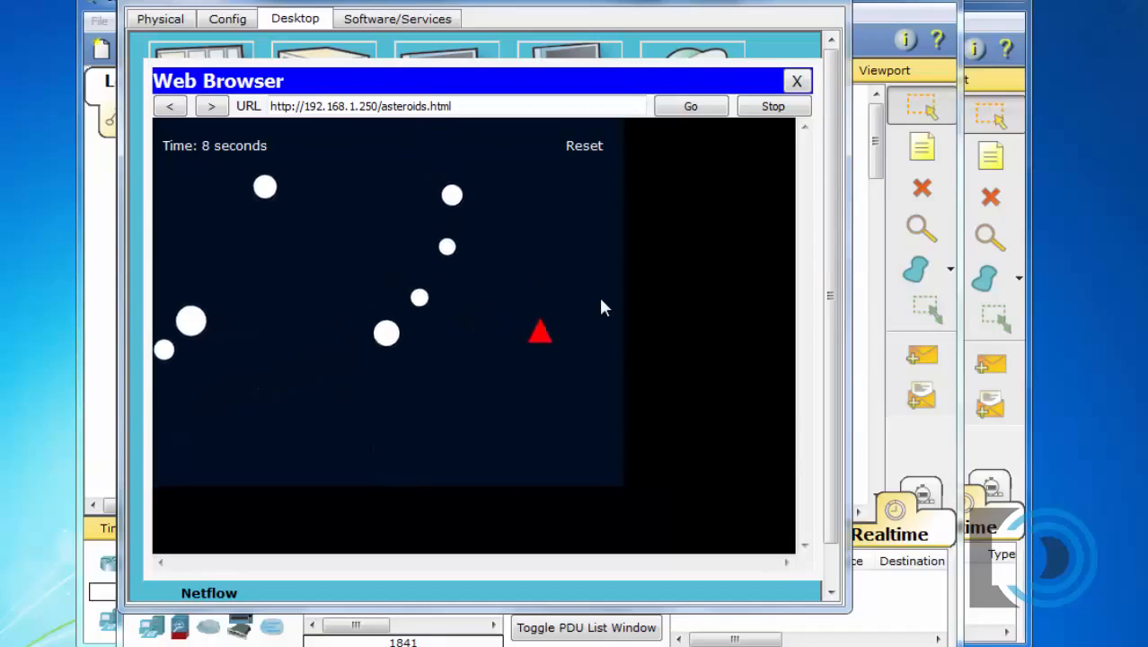
key(Left)
key(Up)
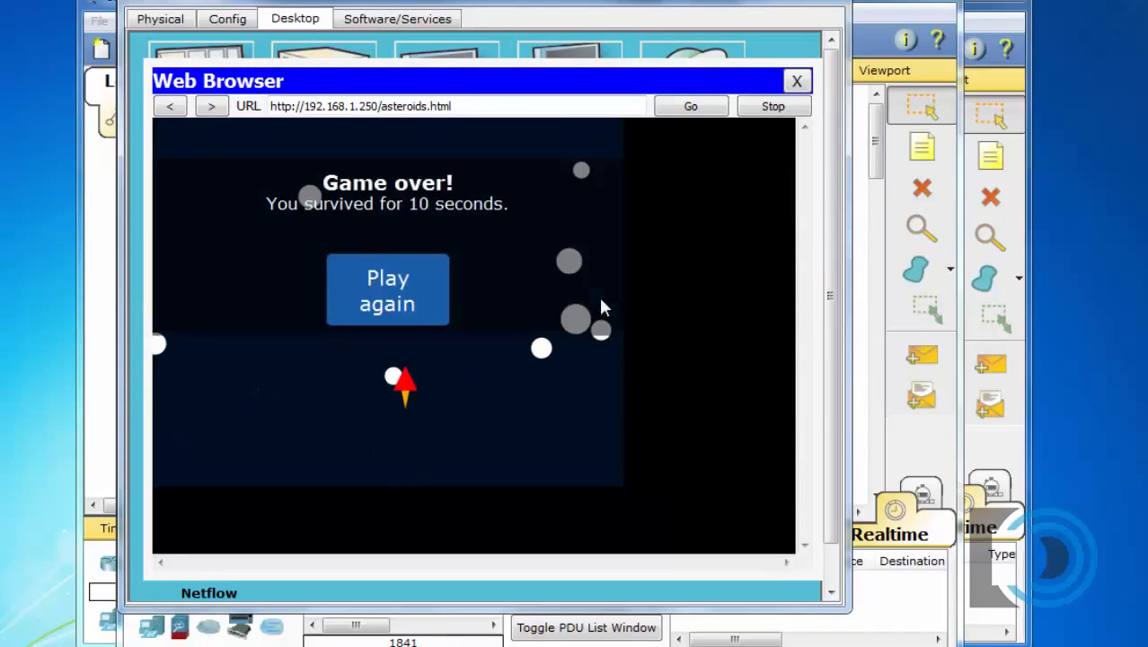
Step: Play Asteroid Dodge again, then close the web browser and the PC's window
click(395, 303)
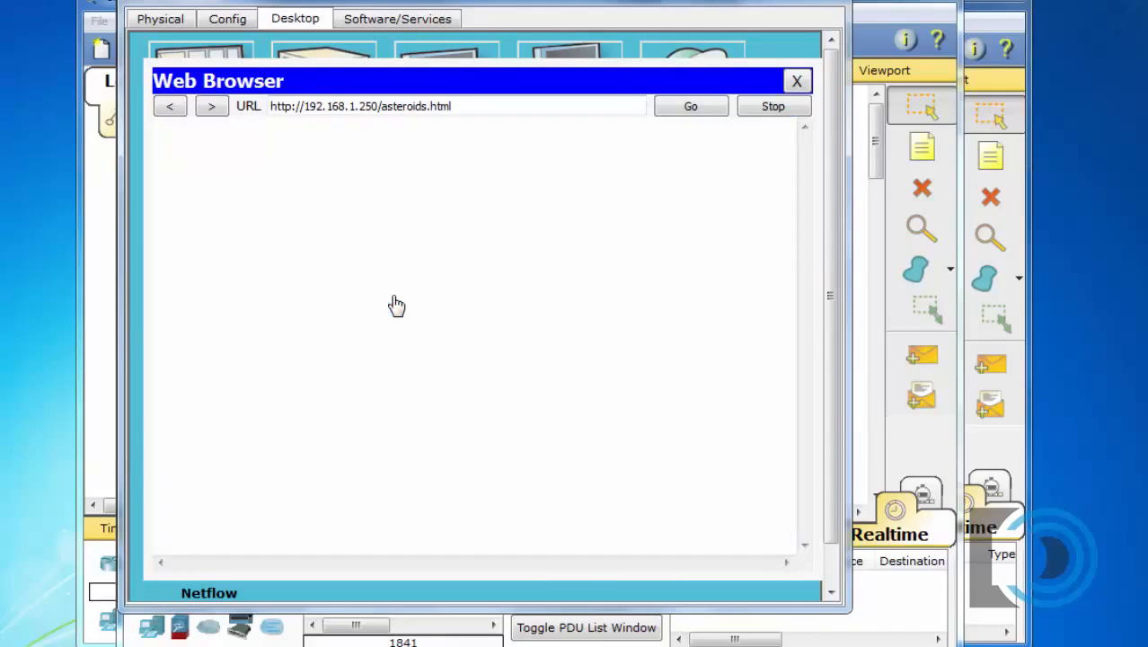
key(Left)
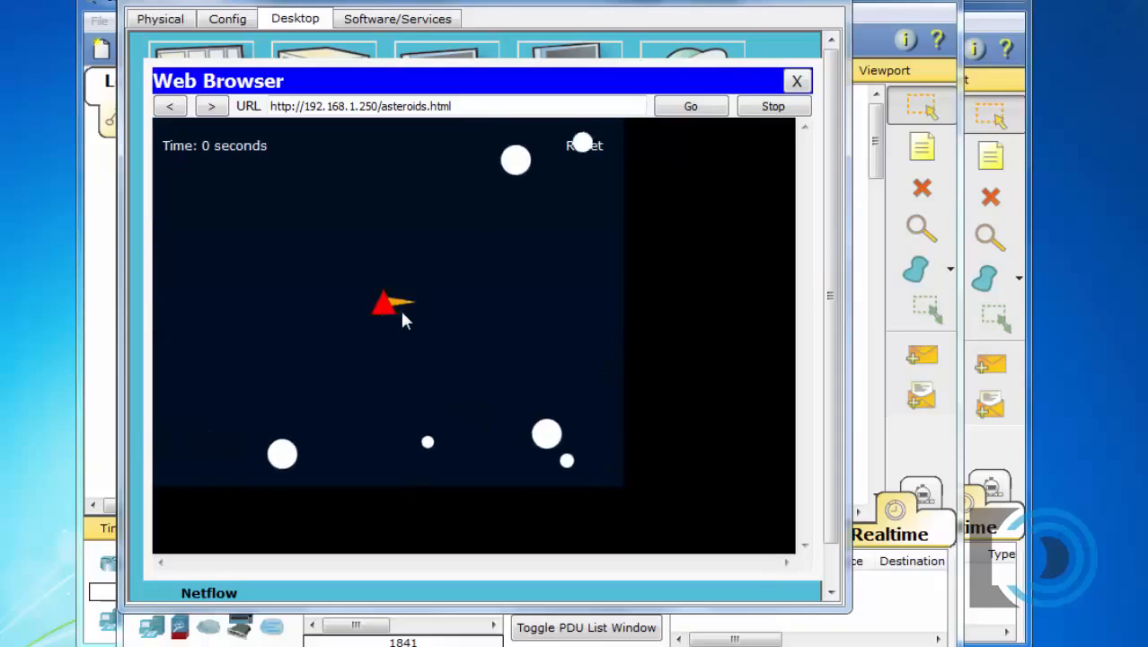
key(Up)
key(Right)
key(Left)
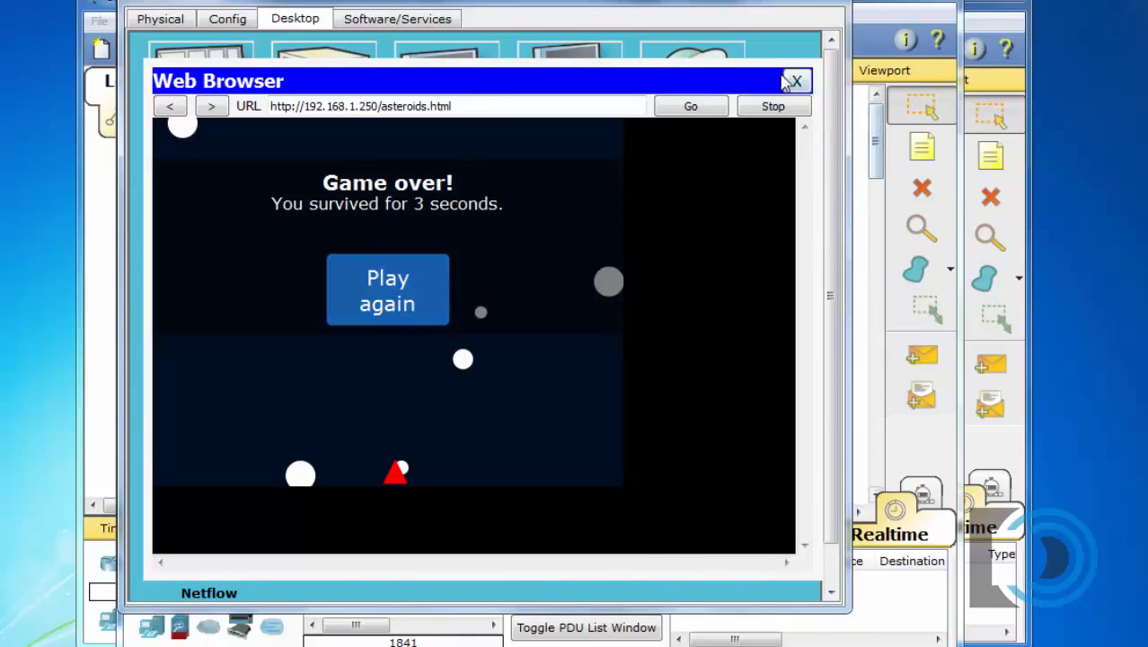
click(796, 81)
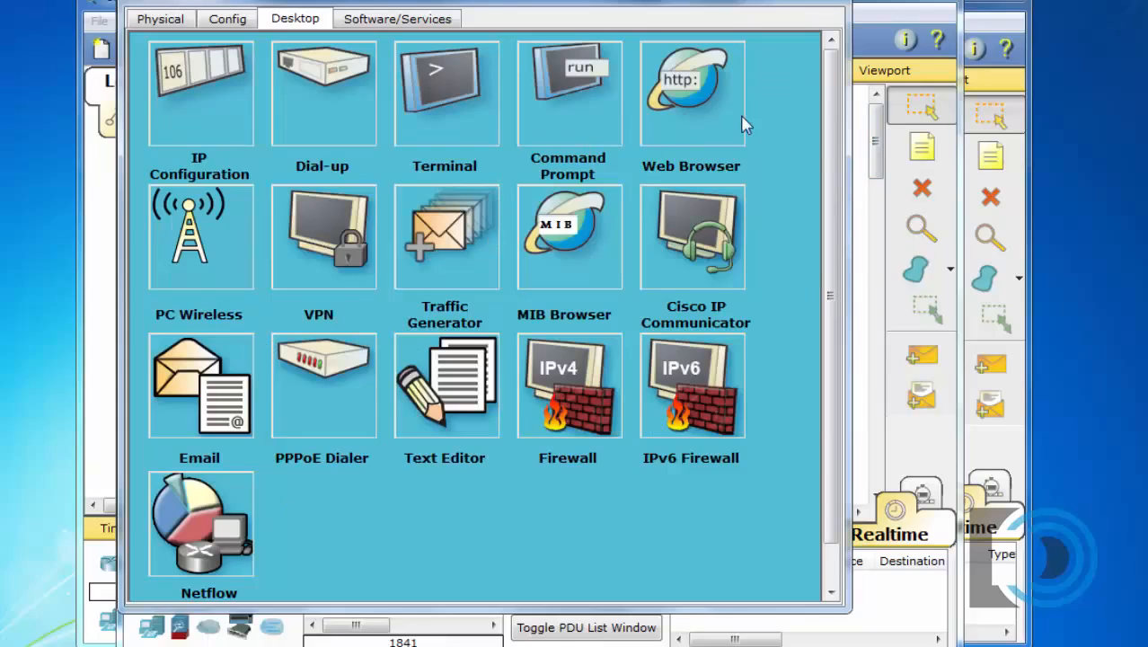
click(756, 0)
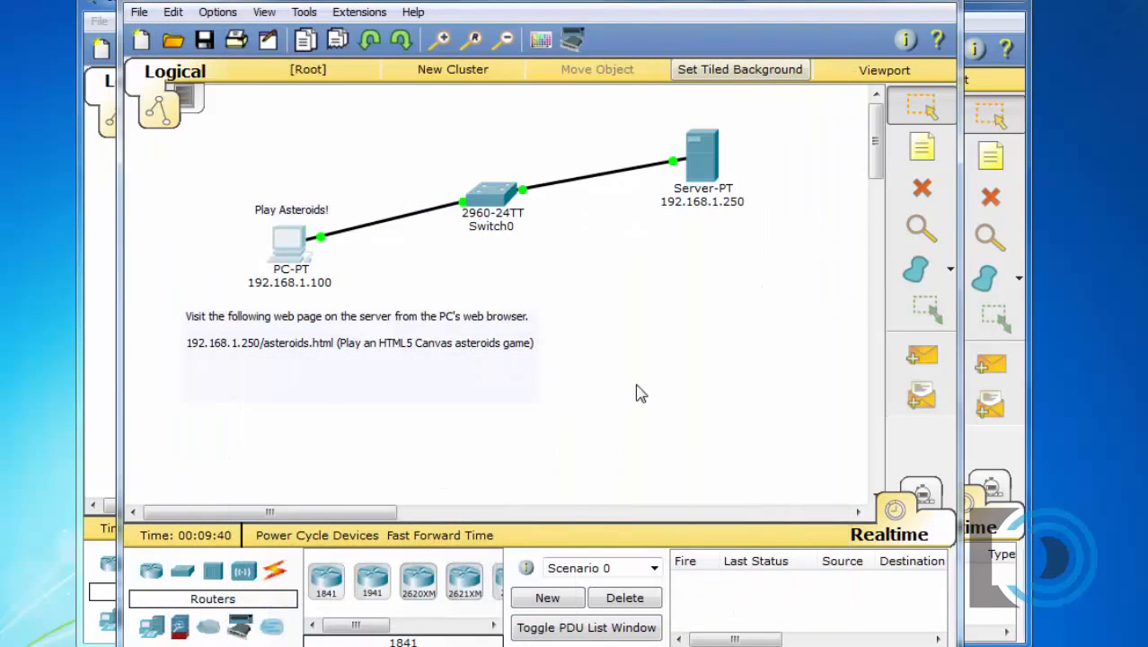
Step: Review the HTTP file list of server 192.168.1.250, widening its File Name column, then return to the main topology and minimize Server0's window
click(692, 172)
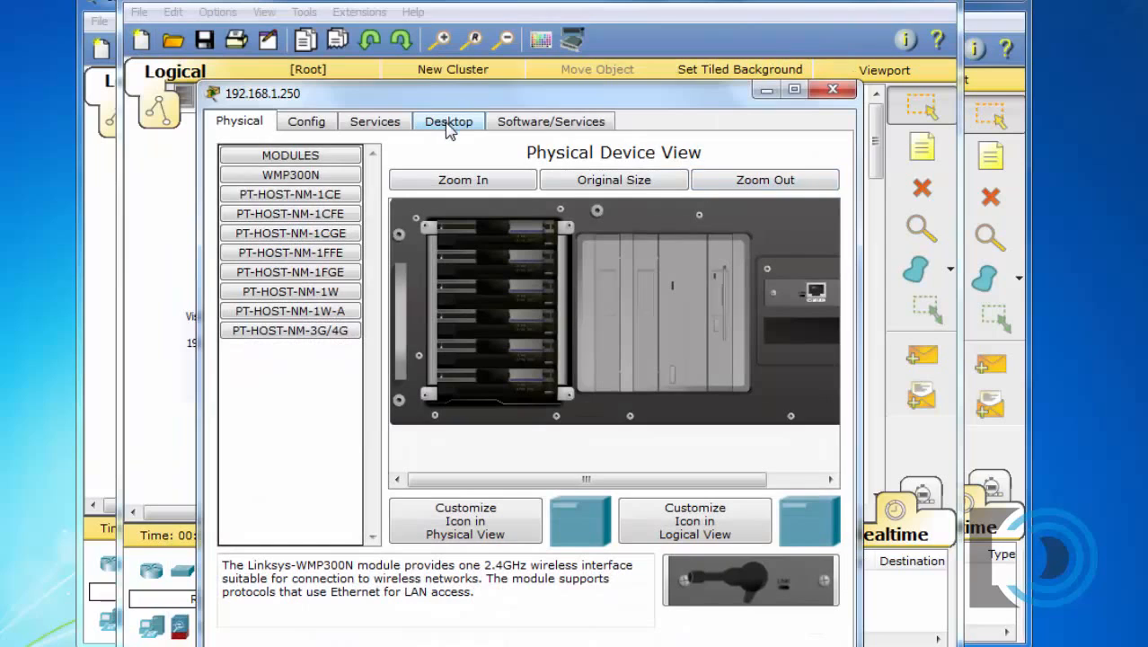
click(382, 126)
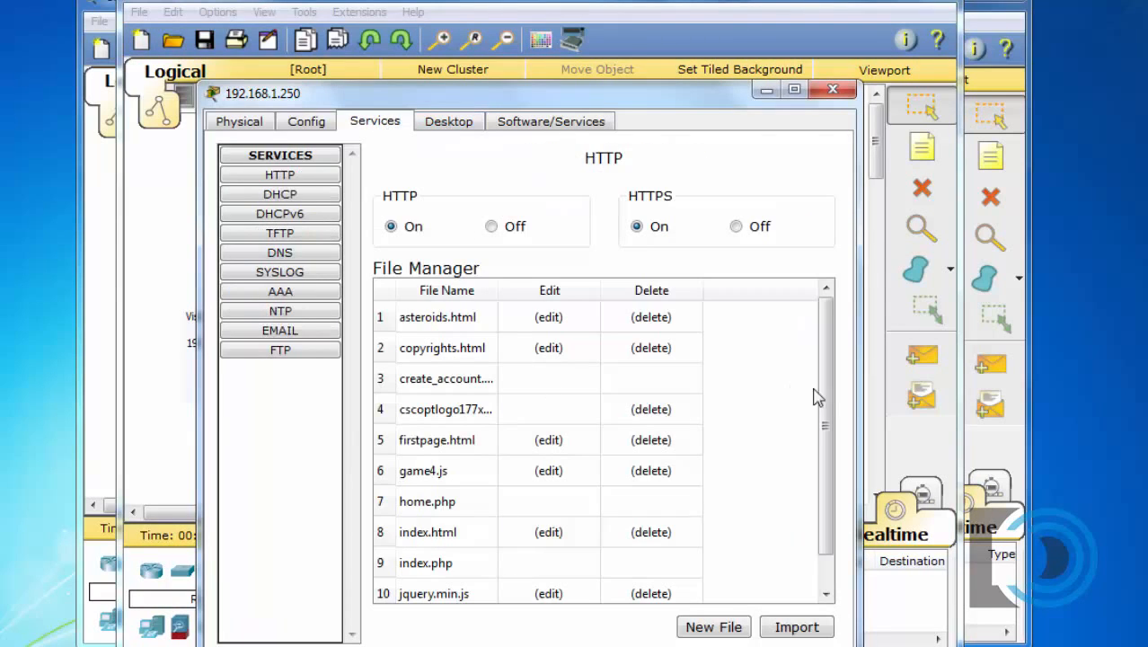
drag(831, 403, 831, 437)
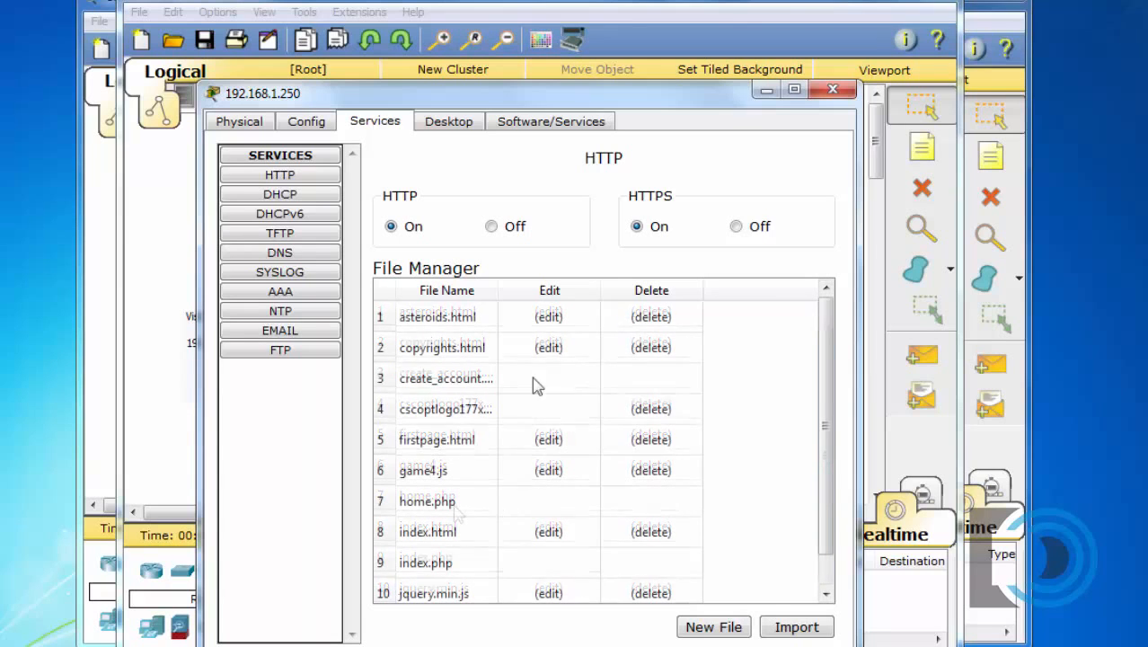
drag(500, 290, 565, 292)
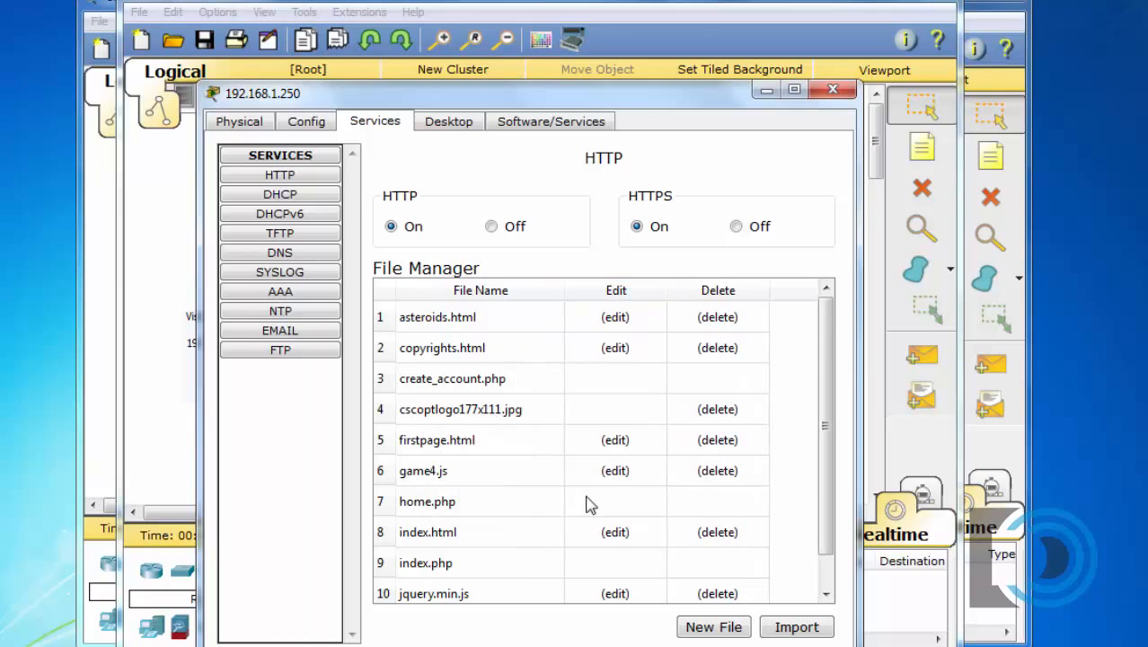
drag(825, 488, 825, 404)
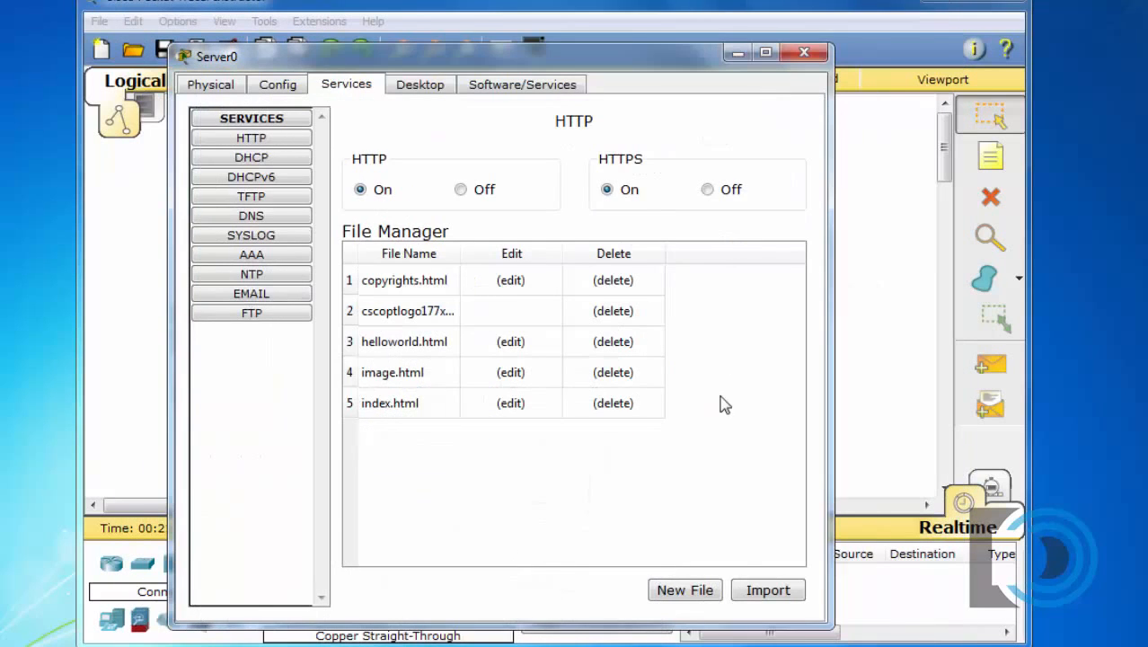
click(736, 55)
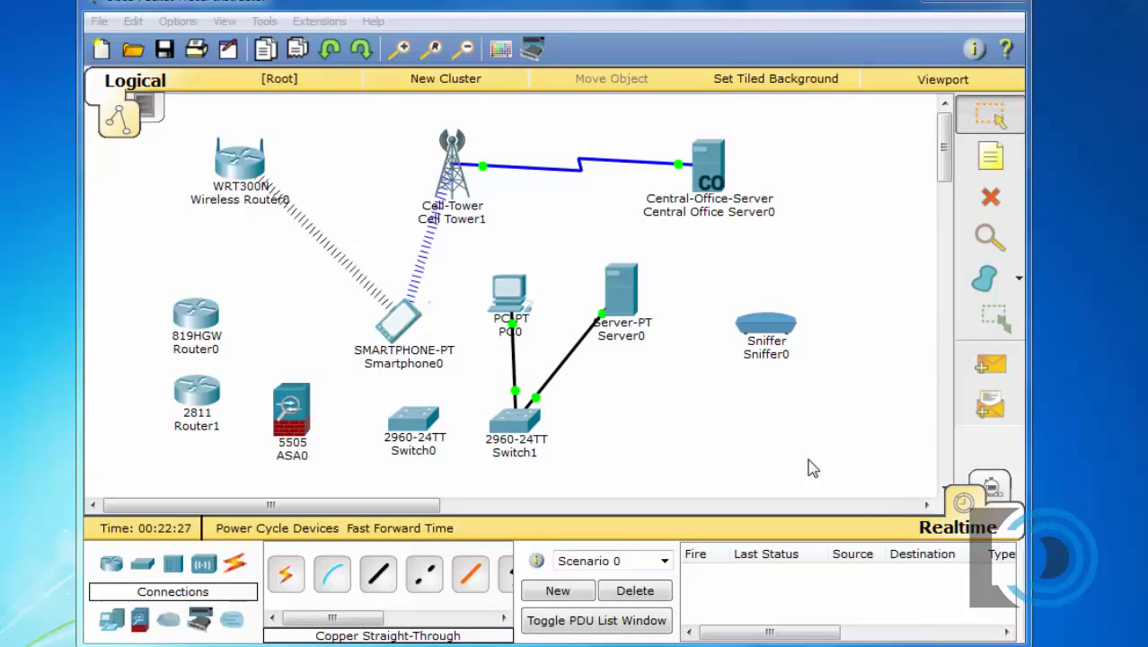
mouse_move(512, 422)
mouse_down()
mouse_move(529, 417)
mouse_move(517, 419)
mouse_up()
click(586, 435)
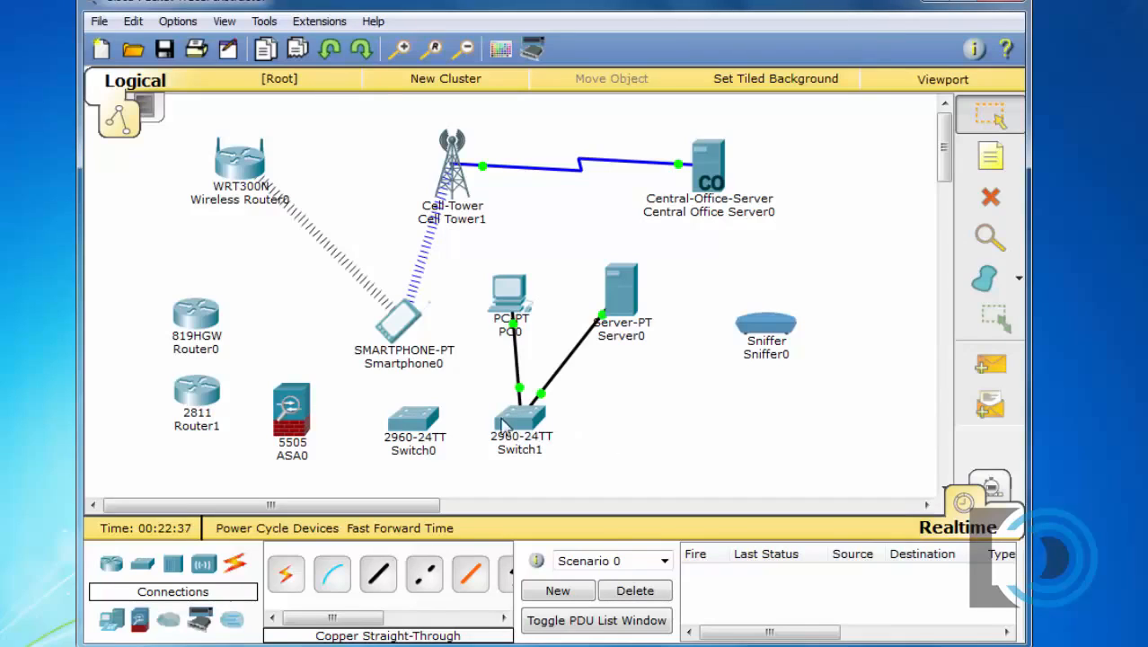
drag(505, 427, 509, 426)
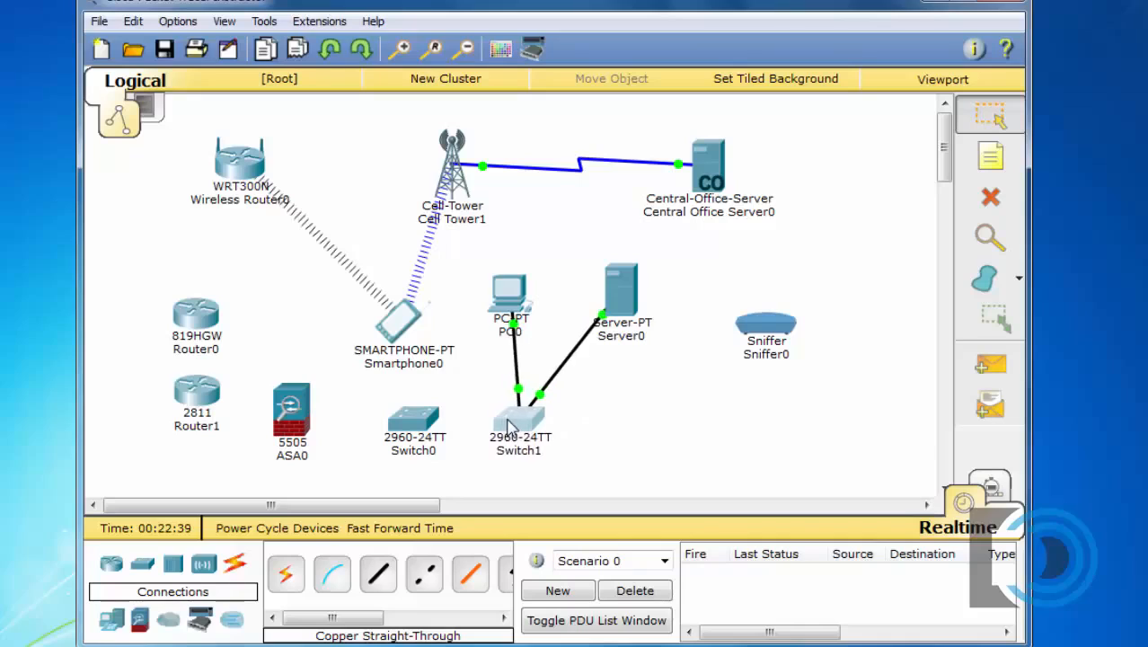
click(594, 437)
Step: Add a 1941 router to the logical topology and place it above the 819HGW router, slightly to its left
click(110, 565)
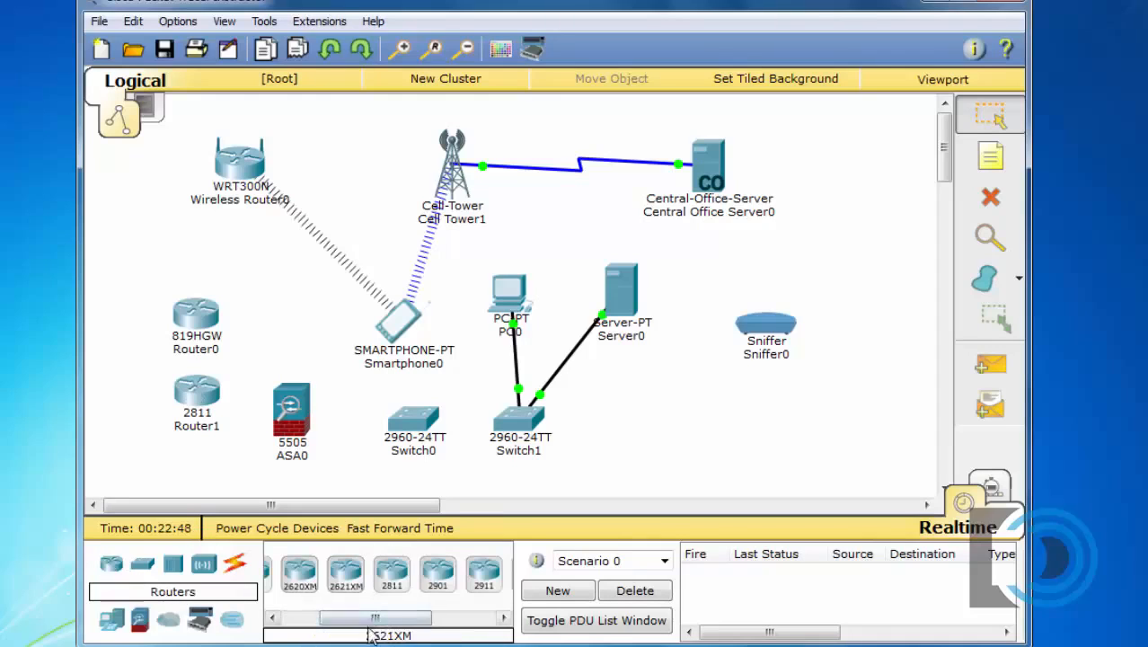
click(332, 573)
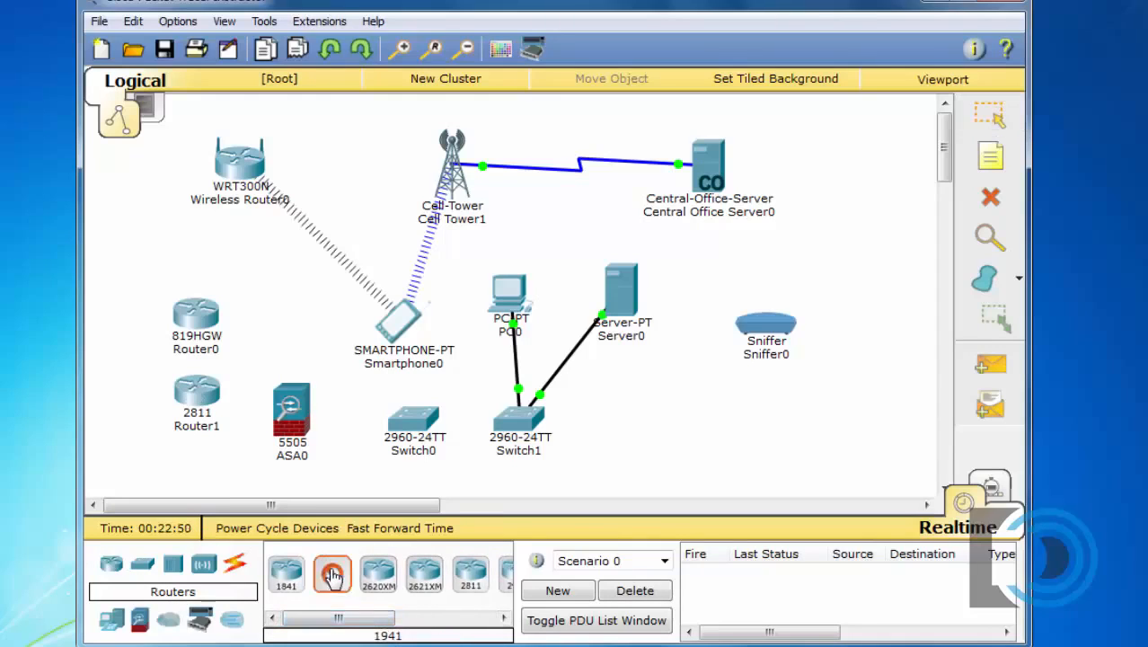
click(176, 278)
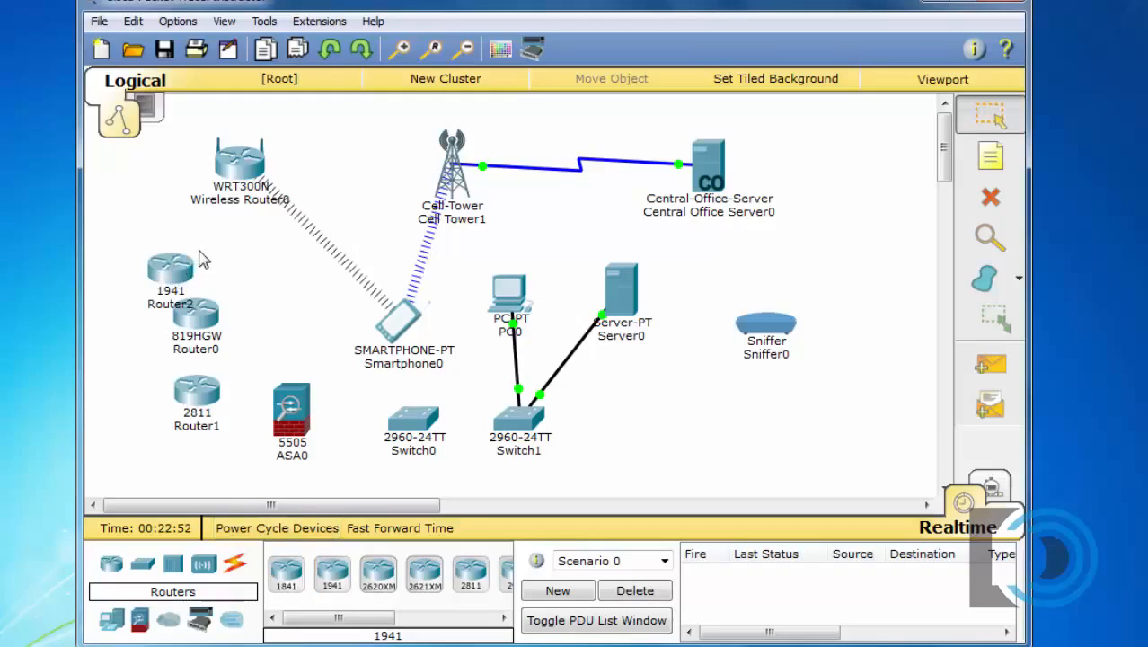
drag(178, 269, 203, 254)
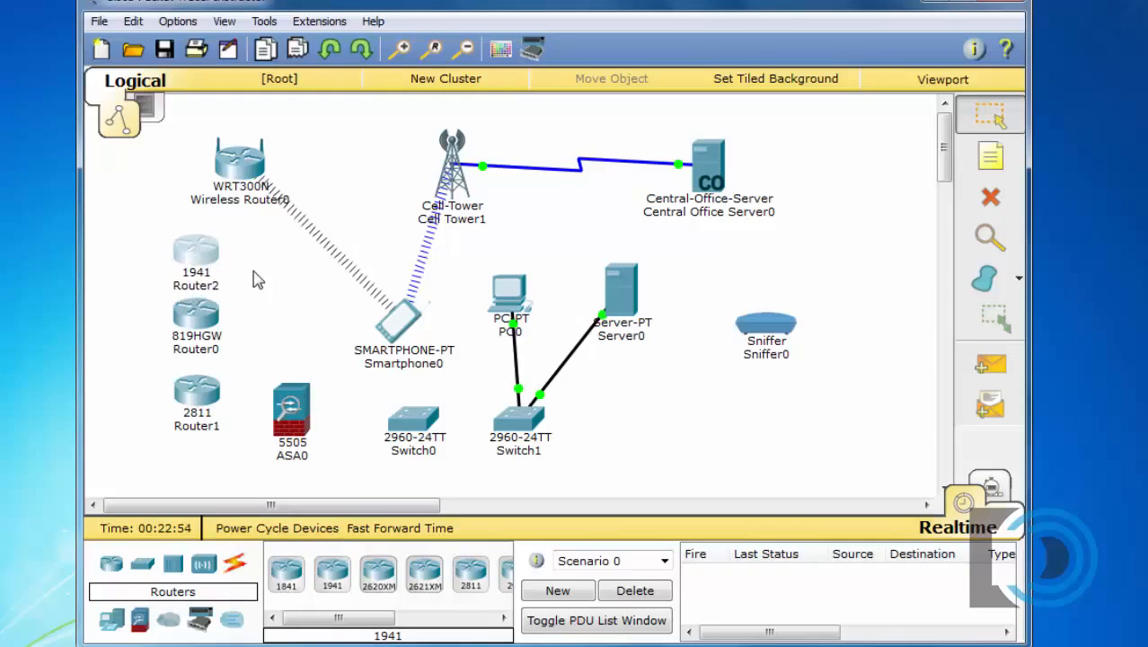
click(254, 281)
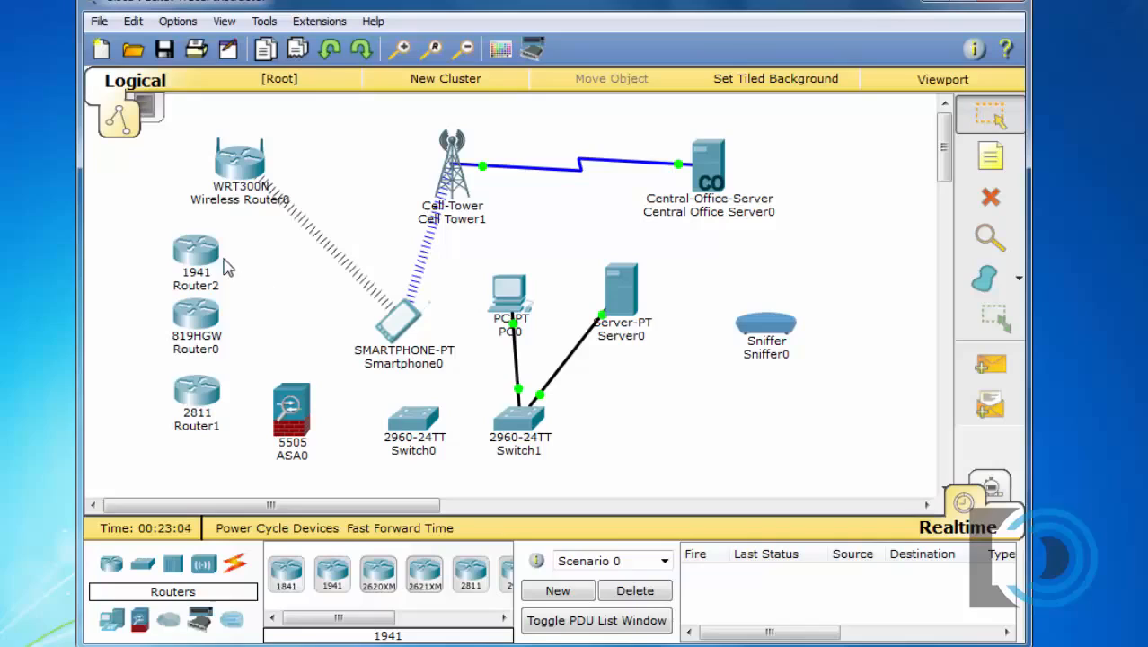
drag(206, 261, 164, 251)
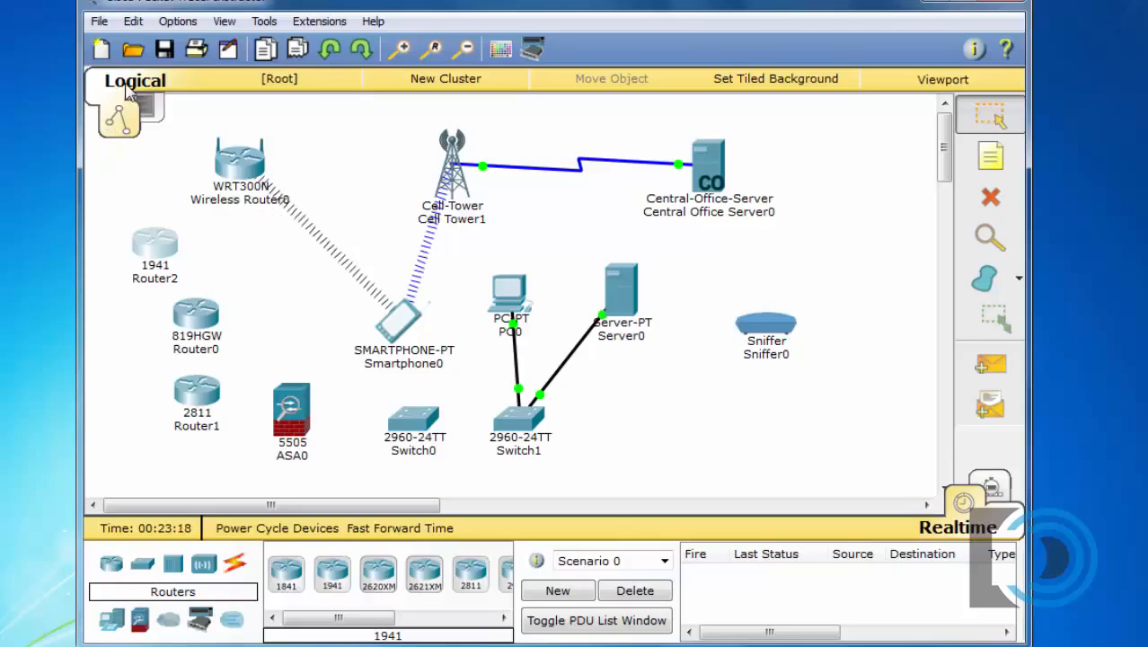
Step: Switch to the physical workspace and review the full tree of physical locations in an enlarged navigation window, then close it
click(153, 115)
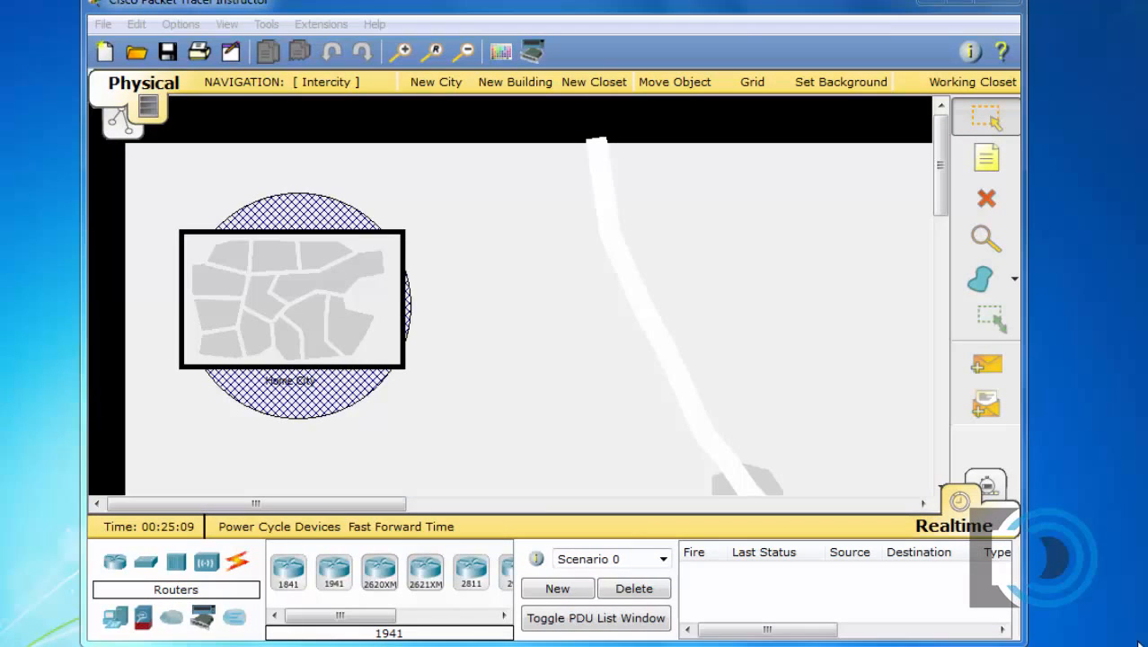
click(513, 261)
click(242, 83)
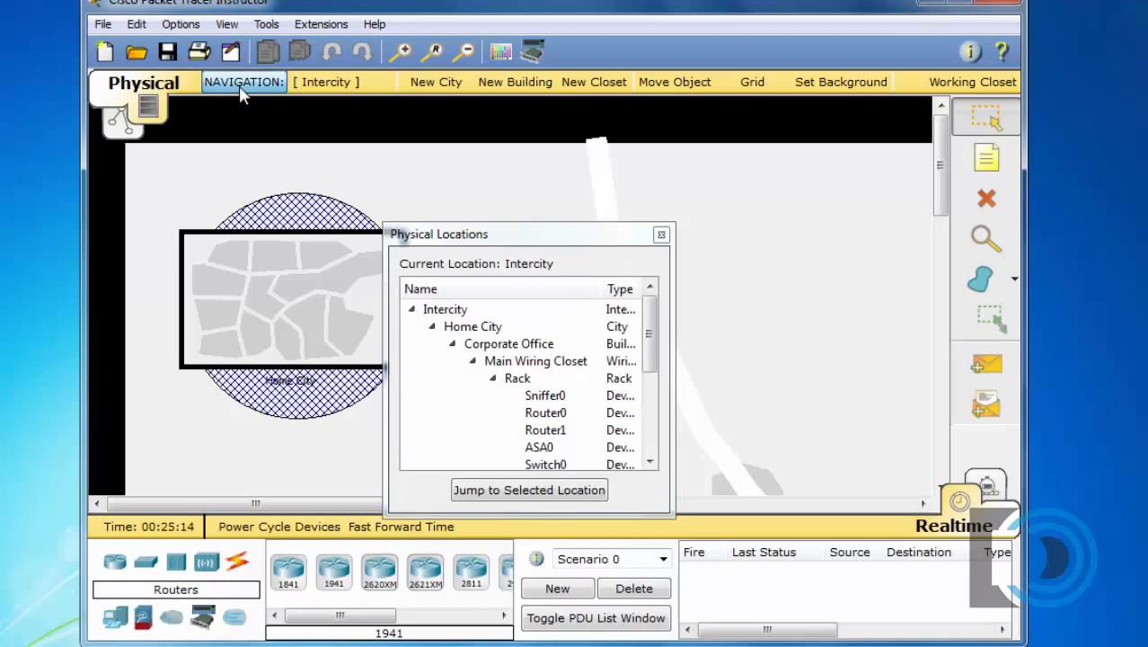
drag(497, 238, 561, 144)
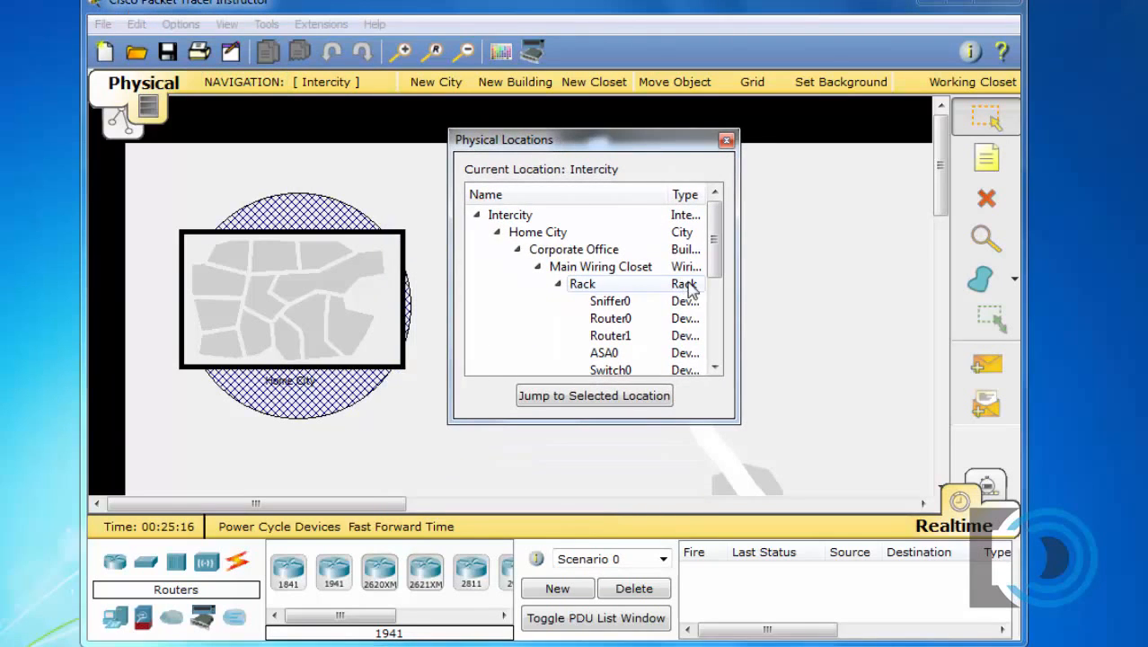
drag(736, 425, 867, 634)
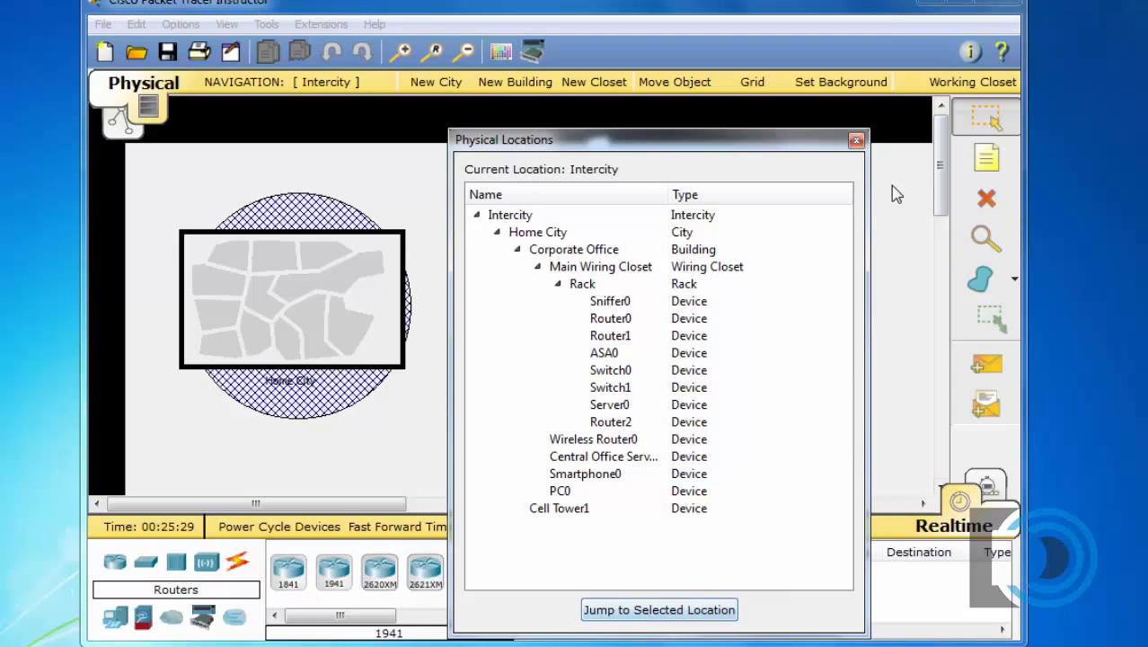
click(856, 141)
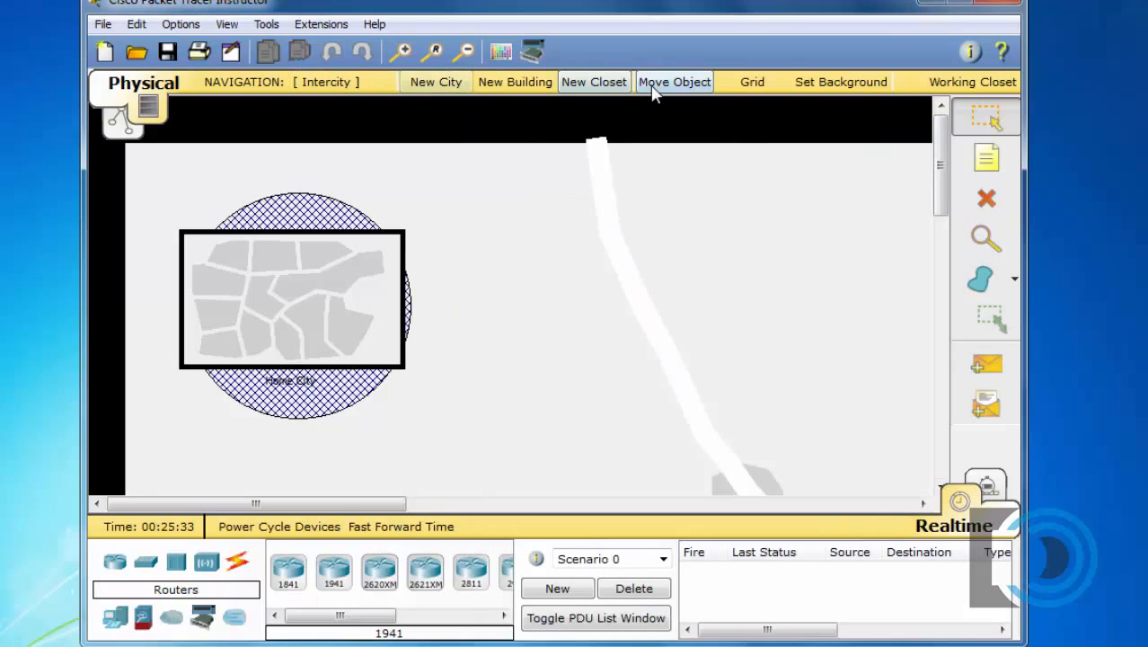
Step: In the working closet's rack, move Switch1's first-port cable to its fourth upper port and its FastEthernet0/14 cable to Switch0, then return to the logical workspace
click(979, 86)
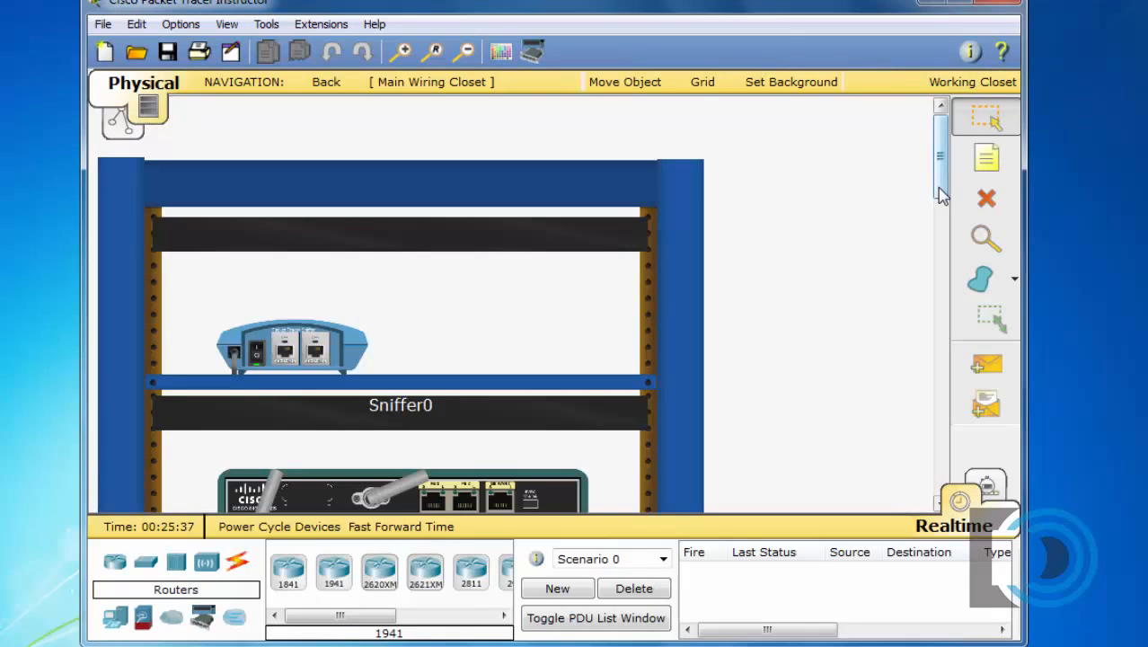
drag(940, 196, 951, 354)
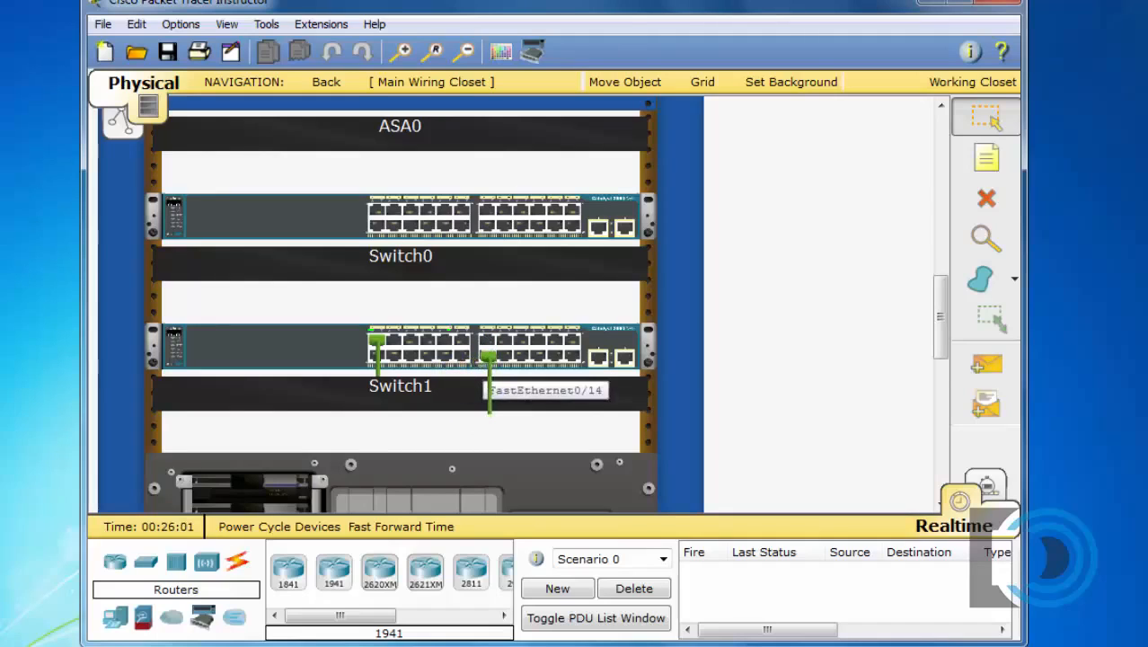
click(489, 359)
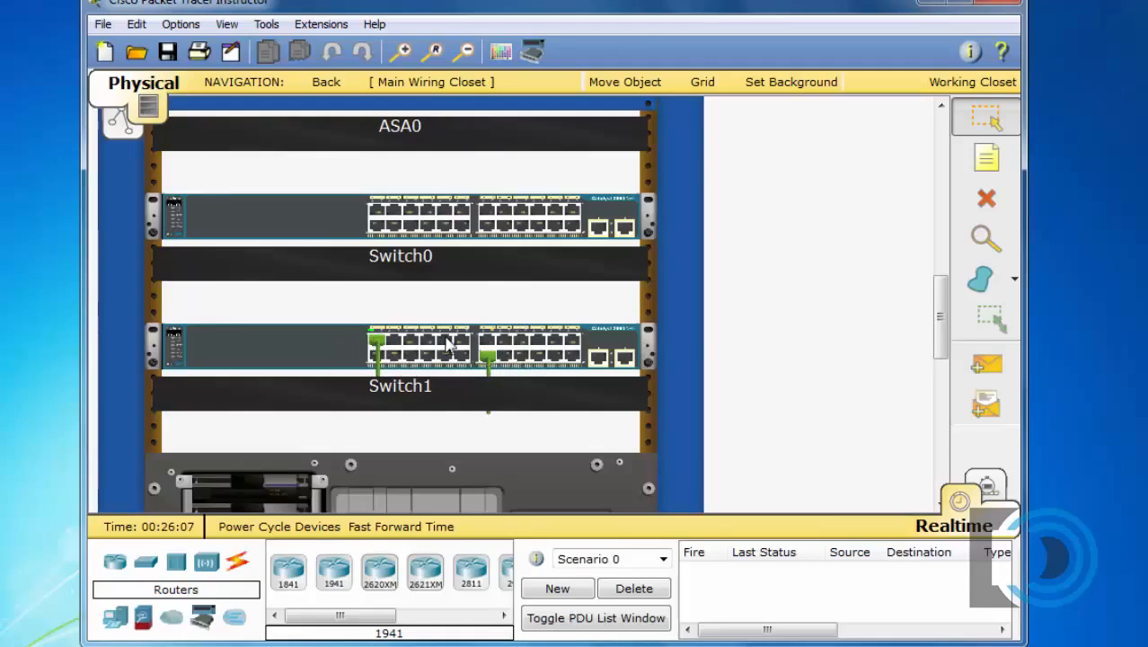
drag(377, 348, 425, 340)
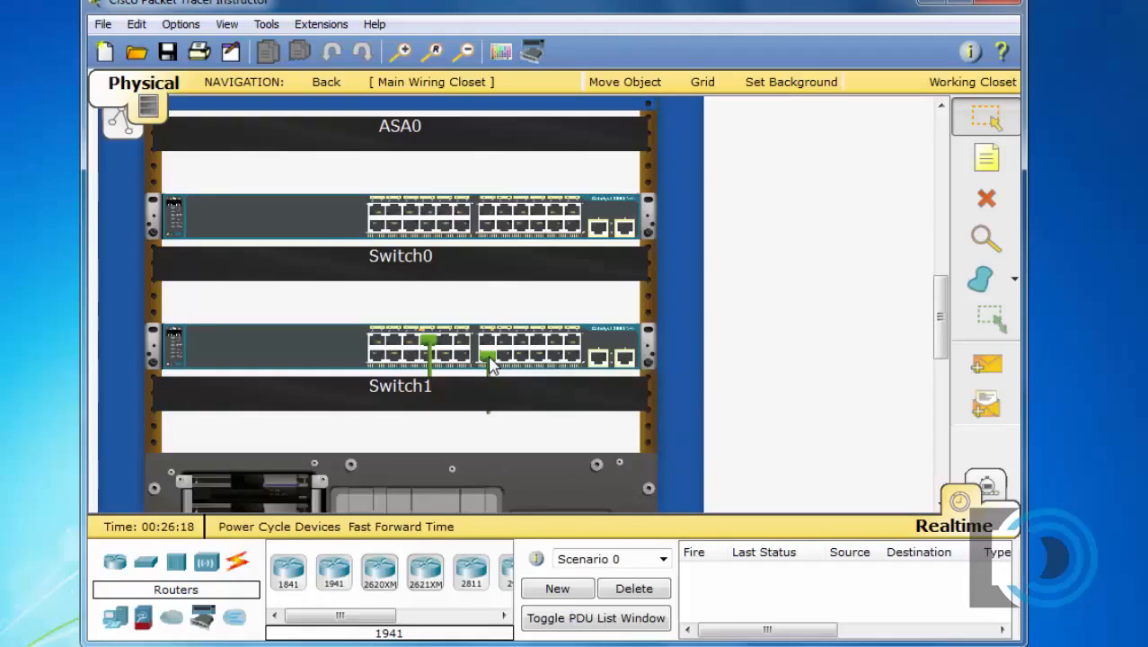
drag(489, 364, 524, 227)
click(119, 126)
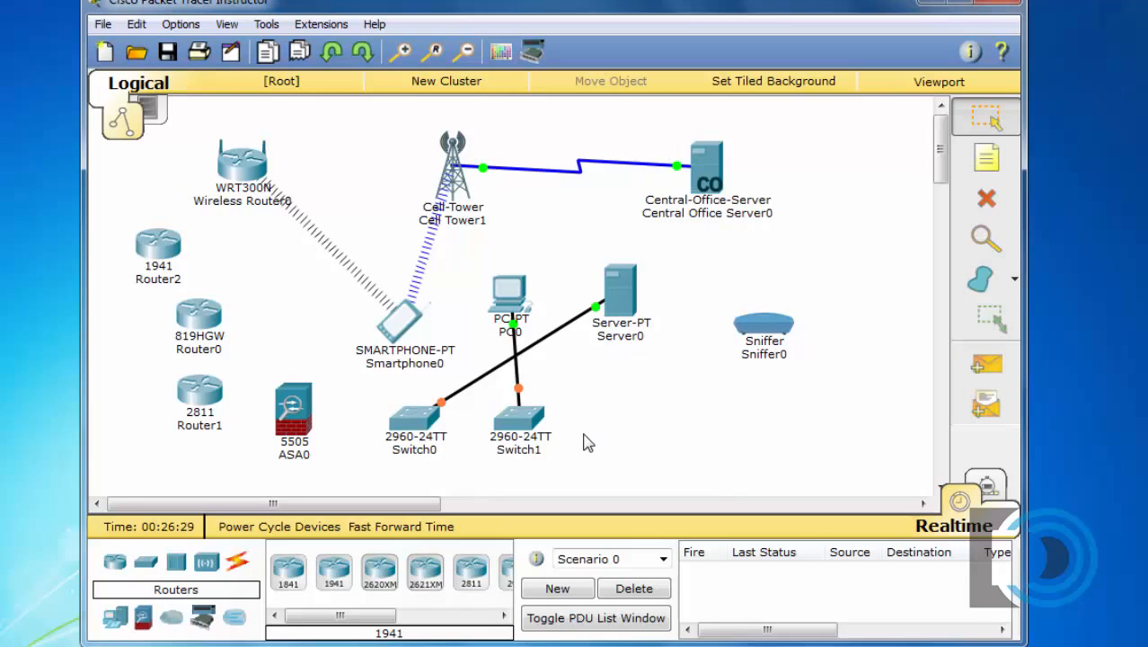
Step: Examine the devices in the Main Wiring Closet rack from the sniffer down to the 1941 router, then return to the logical workspace
click(159, 114)
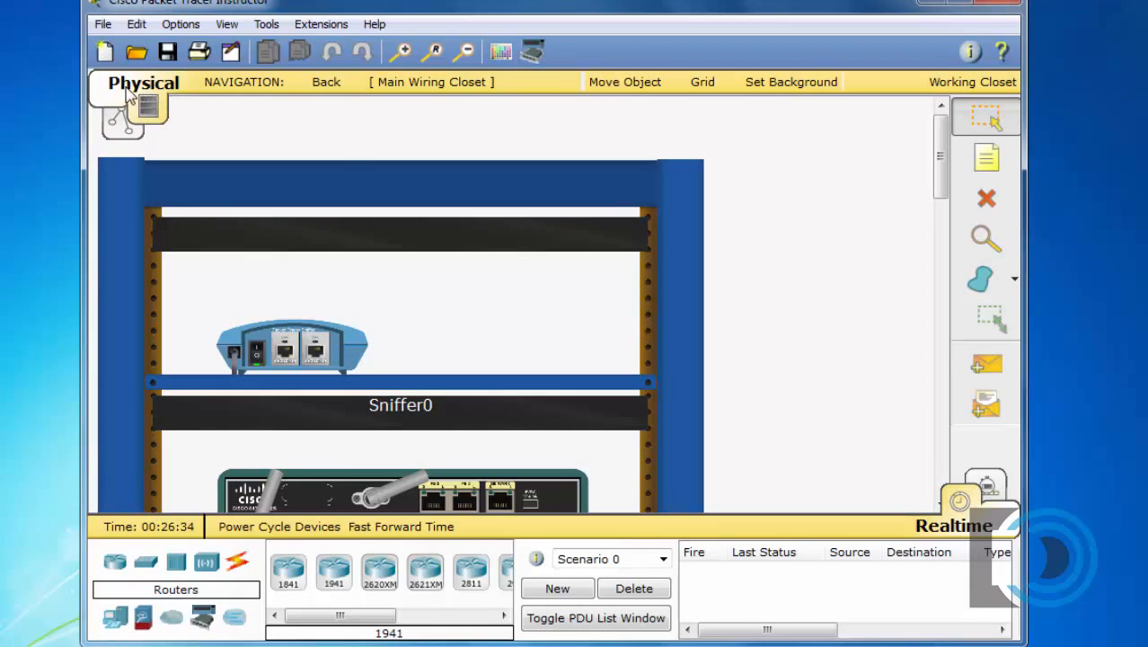
drag(942, 159, 954, 436)
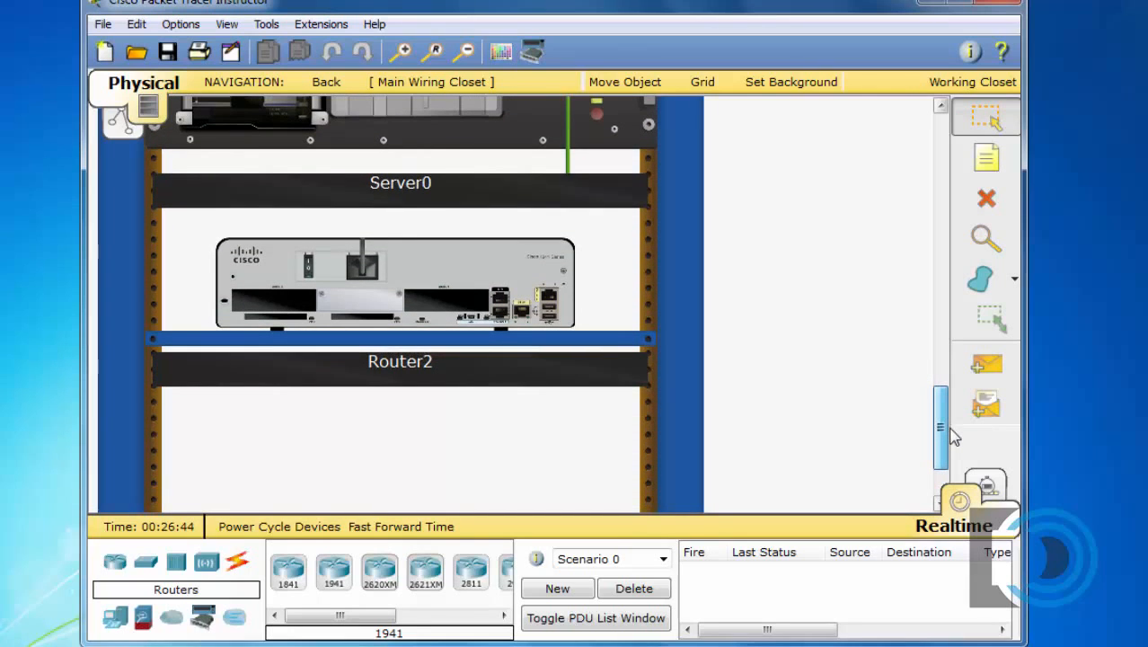
drag(954, 437, 934, 273)
drag(934, 274, 925, 253)
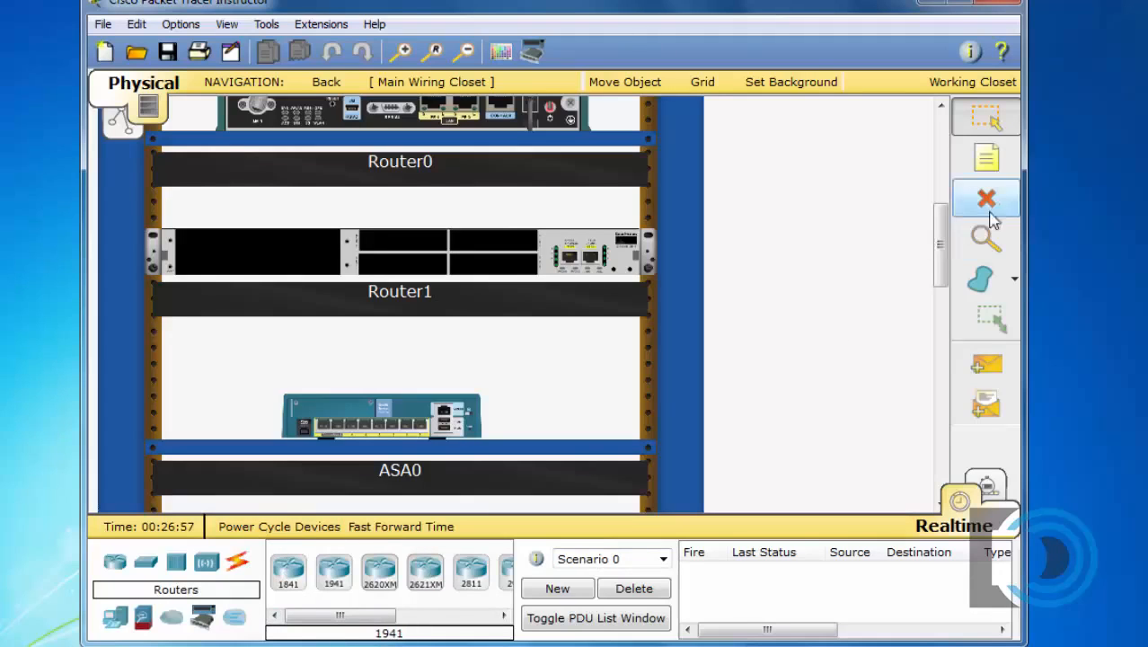
drag(940, 256, 945, 159)
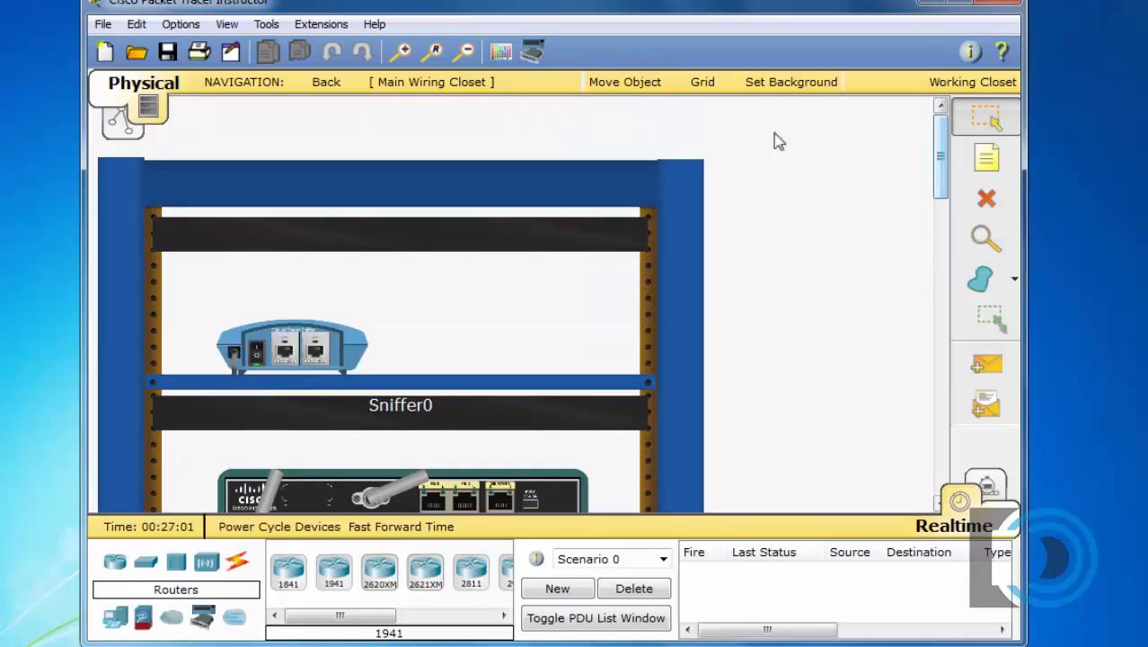
click(130, 132)
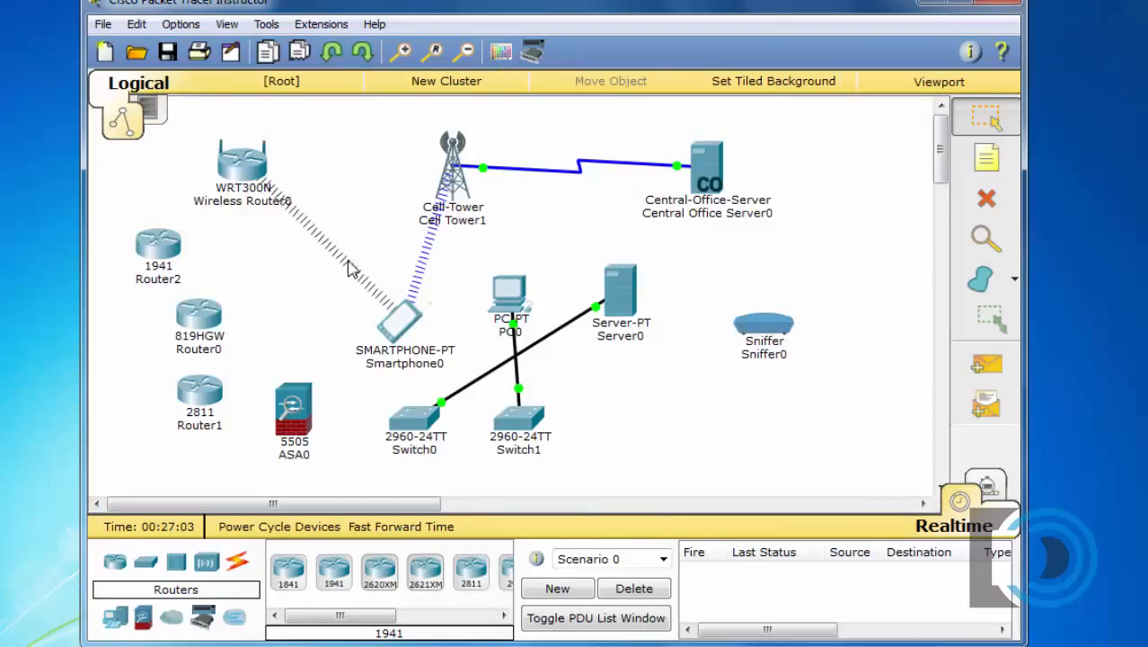